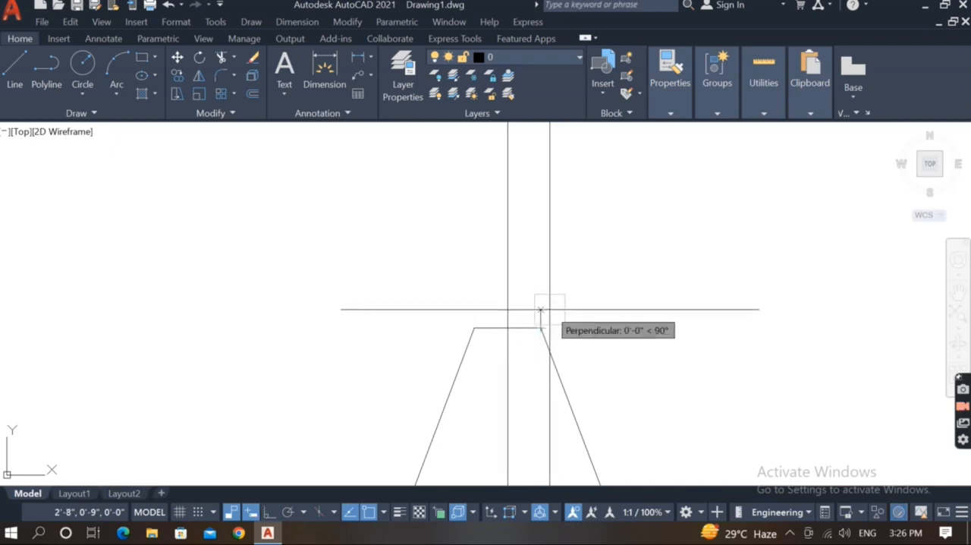
Draw a short outward-slanting line up from the trapezoid's top-right corner and mirror it across the vertical centre line.
{"action": "scroll", "coordinate": [549, 309], "scroll_direction": "up", "scroll_amount": 4}
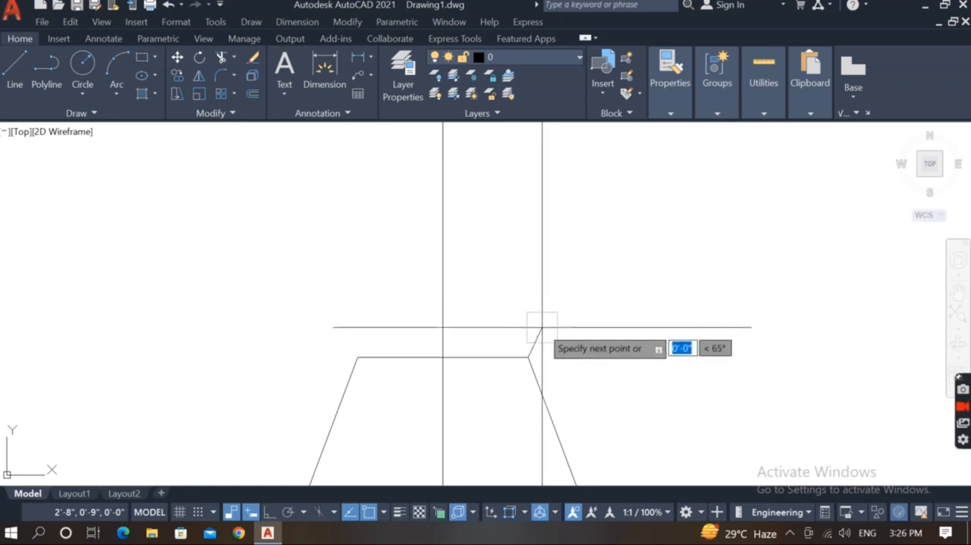
{"action": "key", "text": "Escape"}
{"action": "left_click", "coordinate": [576, 322]}
{"action": "left_click", "coordinate": [534, 336]}
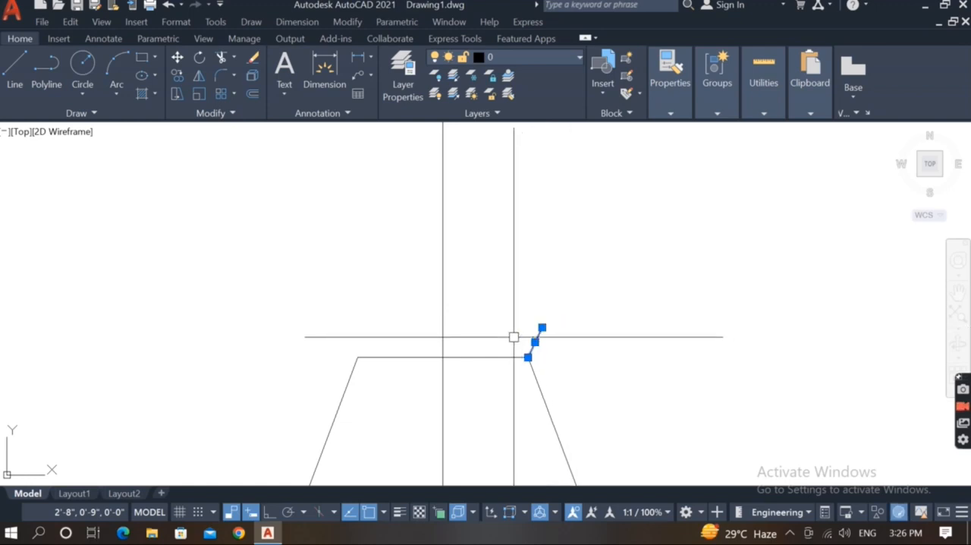
{"action": "type", "text": "i"}
{"action": "key", "text": "Return"}
{"action": "left_click", "coordinate": [443, 357]}
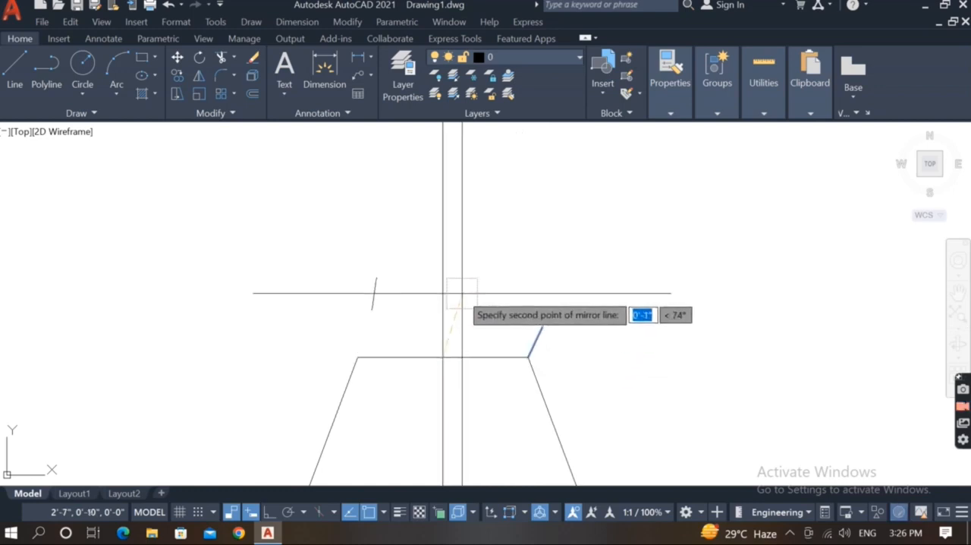
{"action": "left_click", "coordinate": [462, 293]}
{"action": "key", "text": "Return"}
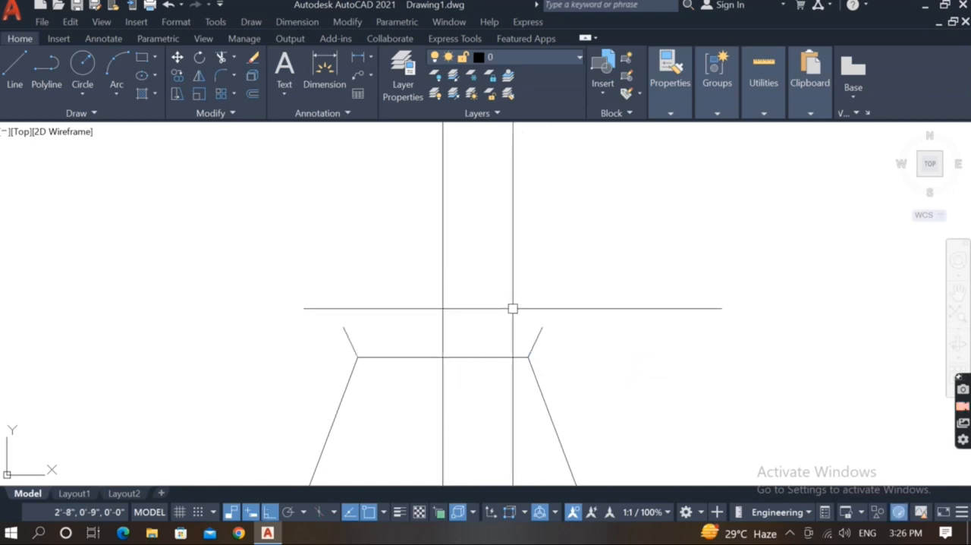
Draw a horizontal line joining the upper ends of the two short slanted lines to close the rim.
{"action": "type", "text": "l"}
{"action": "key", "text": "Return"}
{"action": "left_click", "coordinate": [541, 327]}
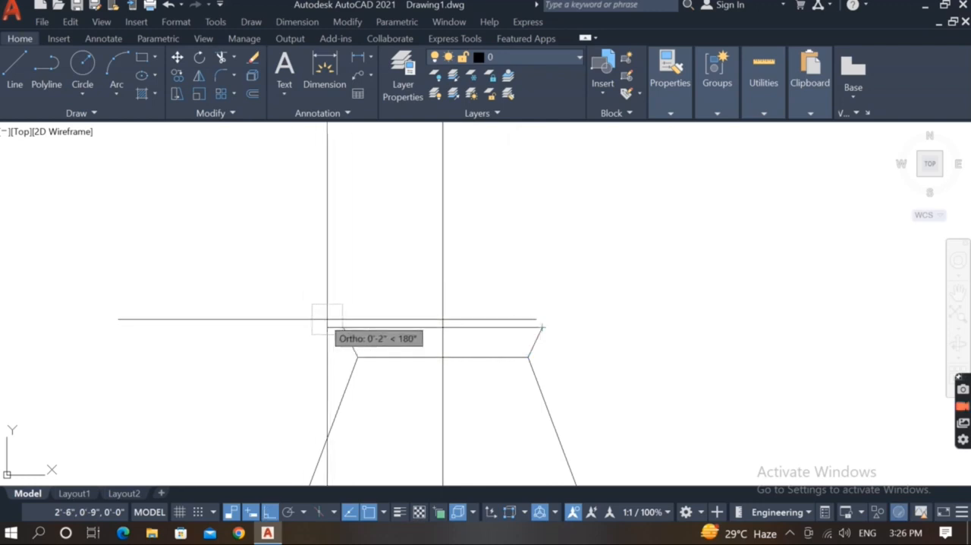
{"action": "left_click", "coordinate": [337, 326]}
{"action": "key", "text": "Return"}
{"action": "key", "text": "Return"}
{"action": "left_click", "coordinate": [341, 325]}
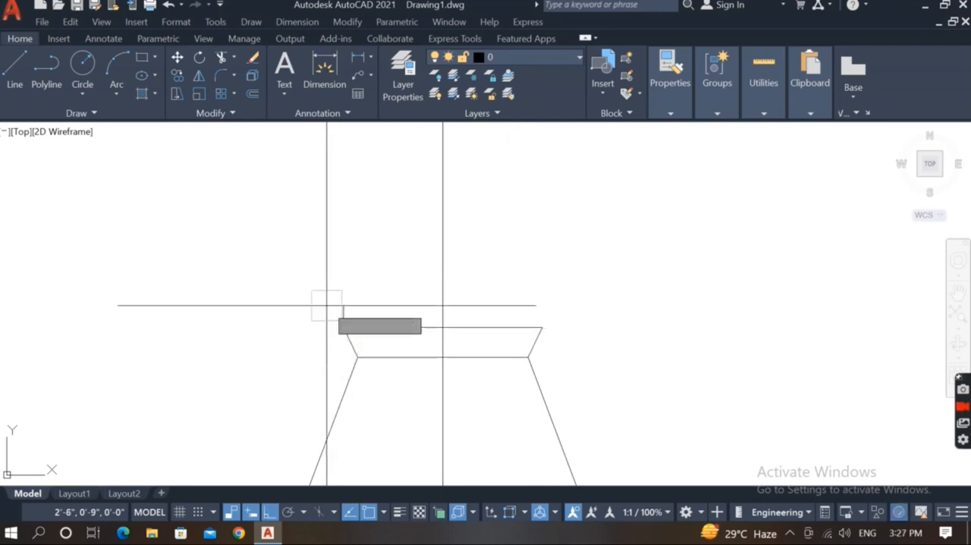
{"action": "scroll", "coordinate": [326, 305], "scroll_direction": "down", "scroll_amount": 2}
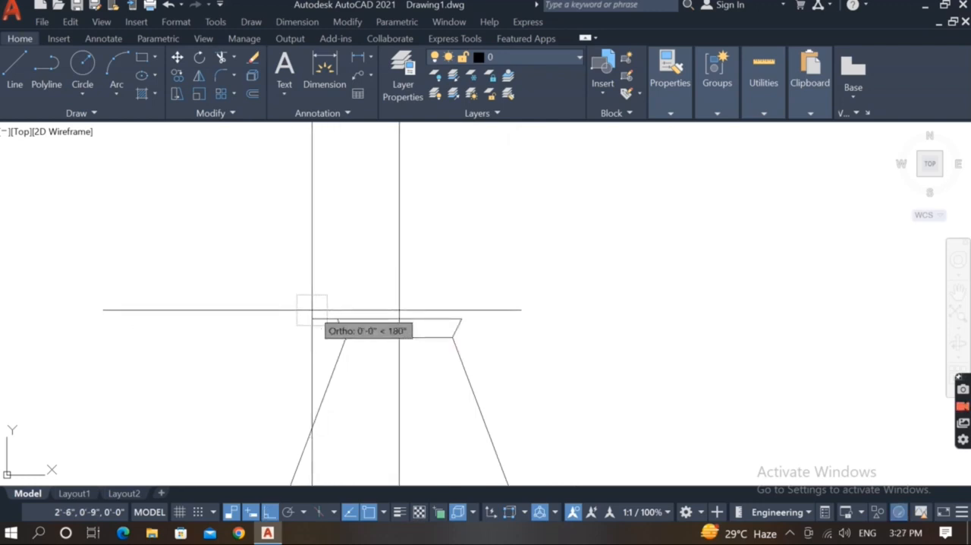
{"action": "key", "text": "F8"}
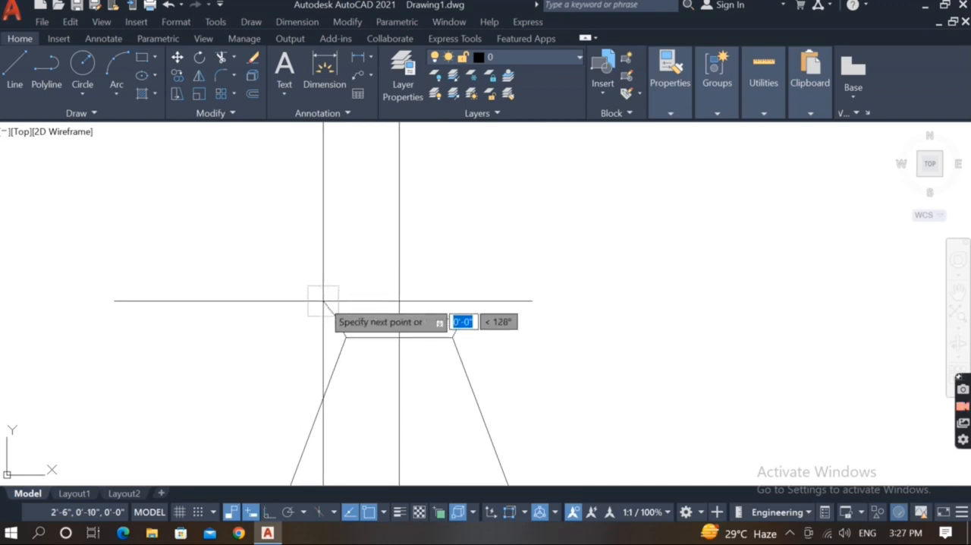
{"action": "key", "text": "Escape"}
Draw a two-segment line from the body's left slanted edge, outward and up, then inward to a point above the rim's left end.
{"action": "scroll", "coordinate": [323, 301], "scroll_direction": "down", "scroll_amount": 3}
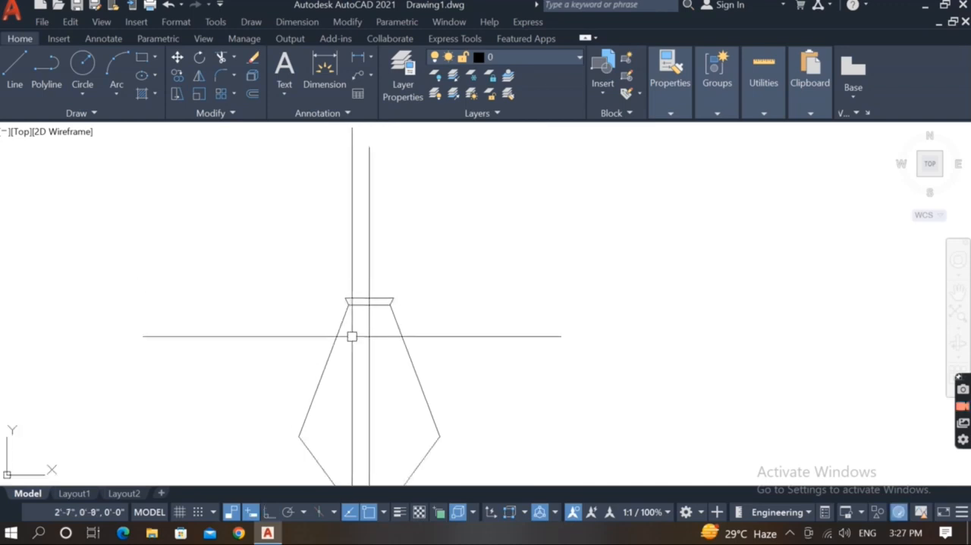
{"action": "scroll", "coordinate": [357, 391], "scroll_direction": "up", "scroll_amount": 2}
{"action": "type", "text": "l"}
{"action": "key", "text": "Return"}
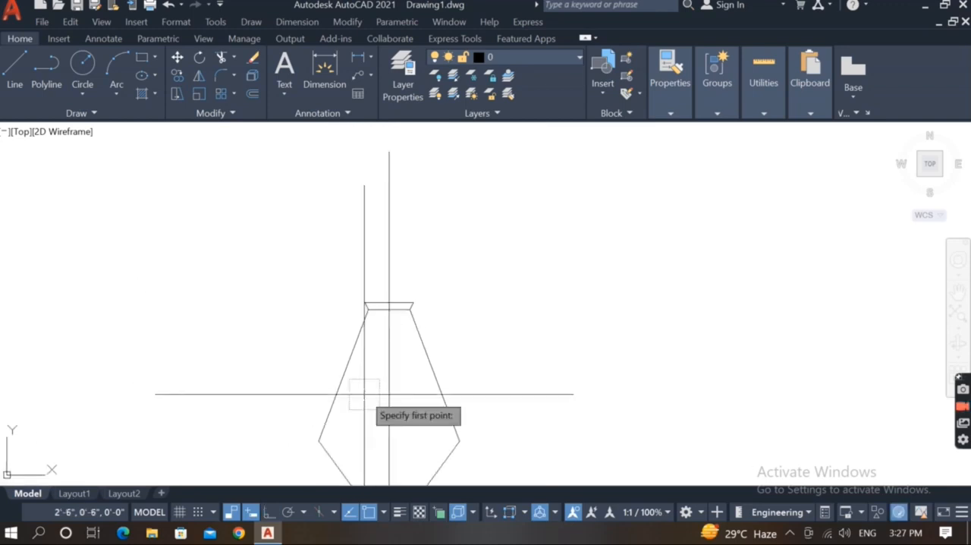
{"action": "left_click", "coordinate": [327, 415]}
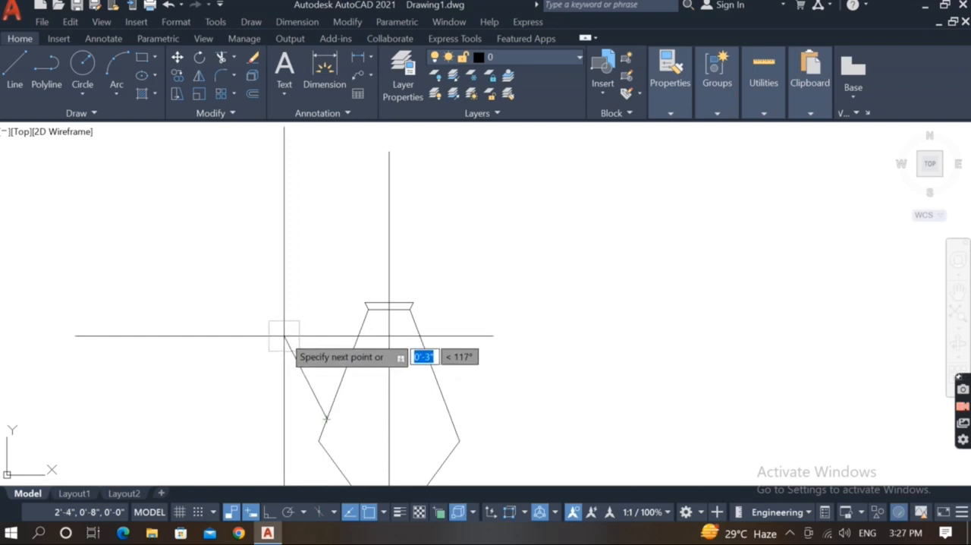
{"action": "left_click", "coordinate": [285, 335]}
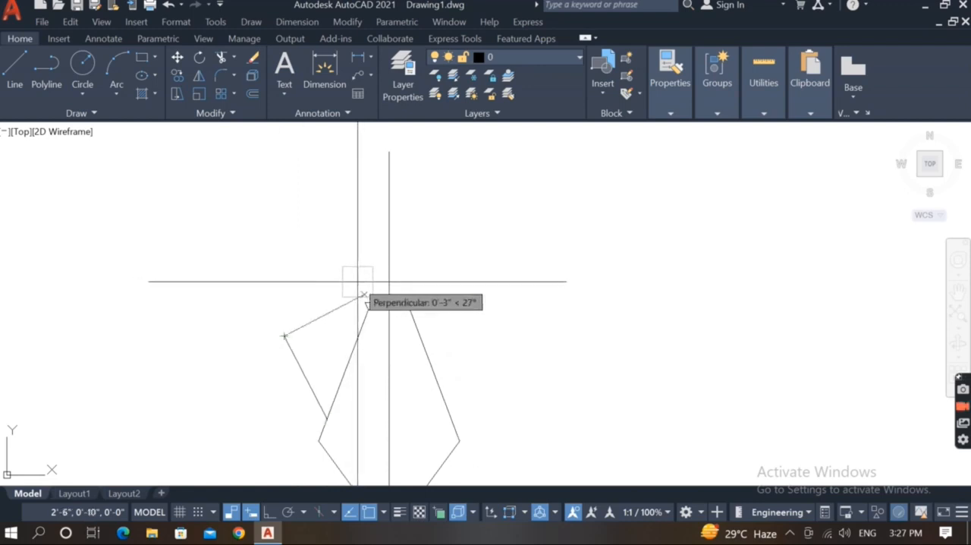
{"action": "key", "text": "ctrl+z"}
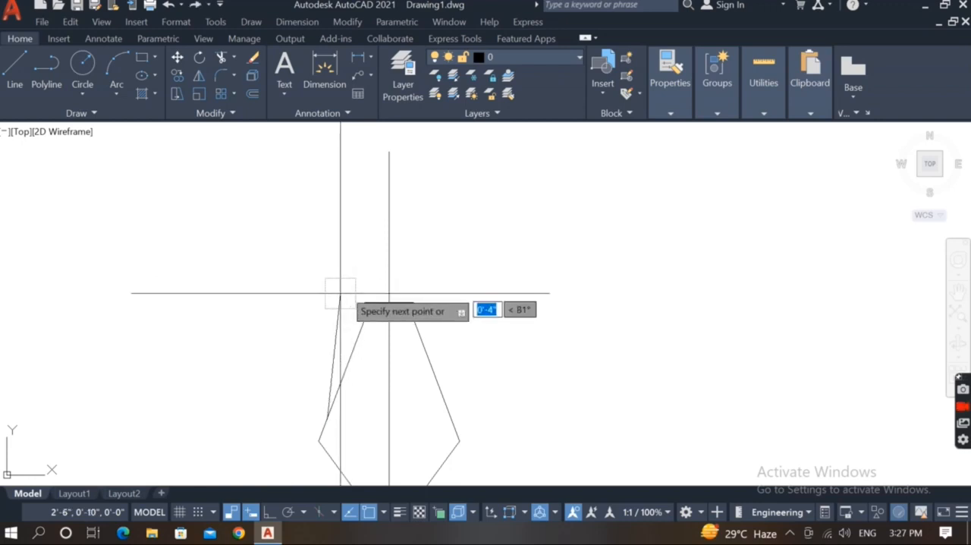
{"action": "left_click", "coordinate": [306, 344]}
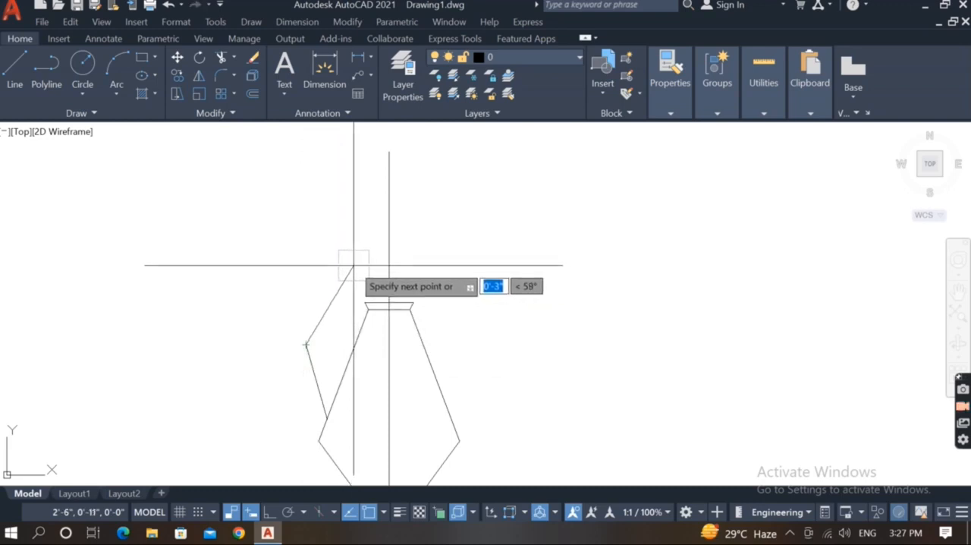
{"action": "left_click", "coordinate": [355, 273]}
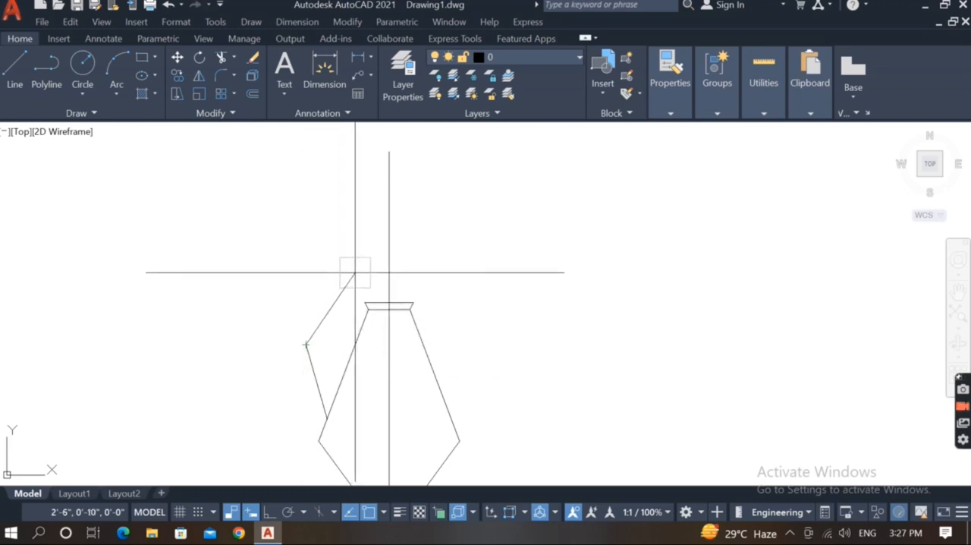
{"action": "key", "text": "Return"}
Draw a short diagonal from the rim's left corner up and outward, then a vertical segment to the outer line's upper end.
{"action": "scroll", "coordinate": [356, 275], "scroll_direction": "up", "scroll_amount": 3}
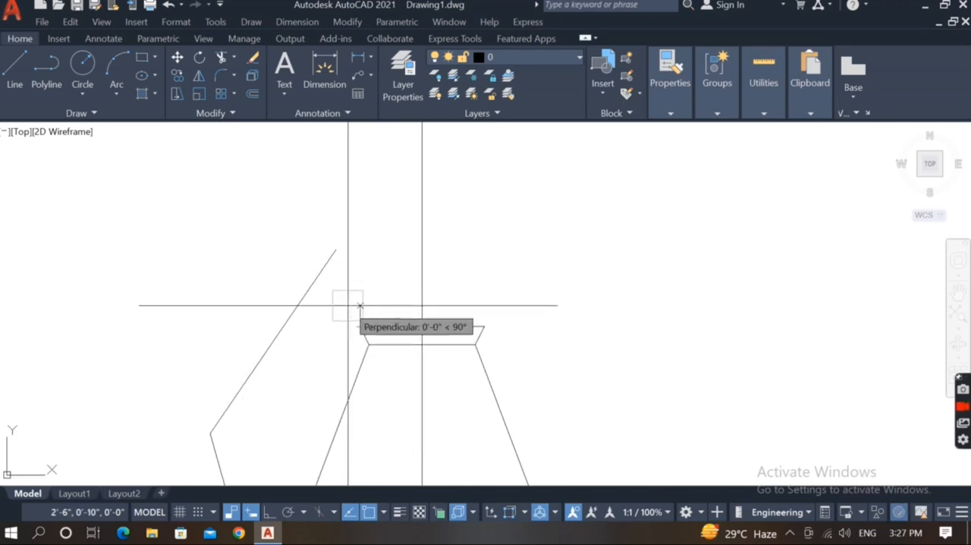
{"action": "left_click", "coordinate": [345, 307]}
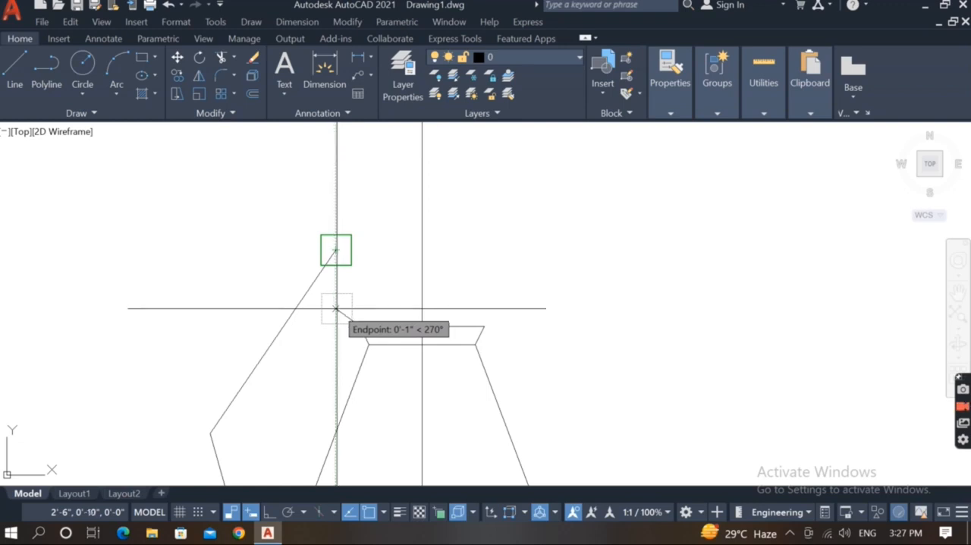
{"action": "left_click", "coordinate": [336, 306]}
{"action": "left_click", "coordinate": [336, 250]}
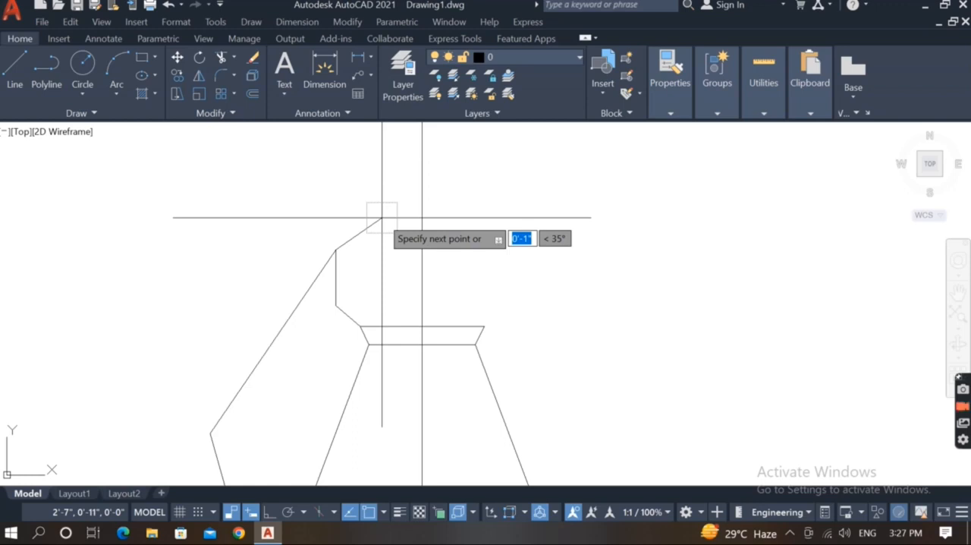
Continue the outline with a short segment up and inward, a steep segment up to a peak, and a diagonal down to the centre line.
{"action": "scroll", "coordinate": [382, 217], "scroll_direction": "down", "scroll_amount": 2}
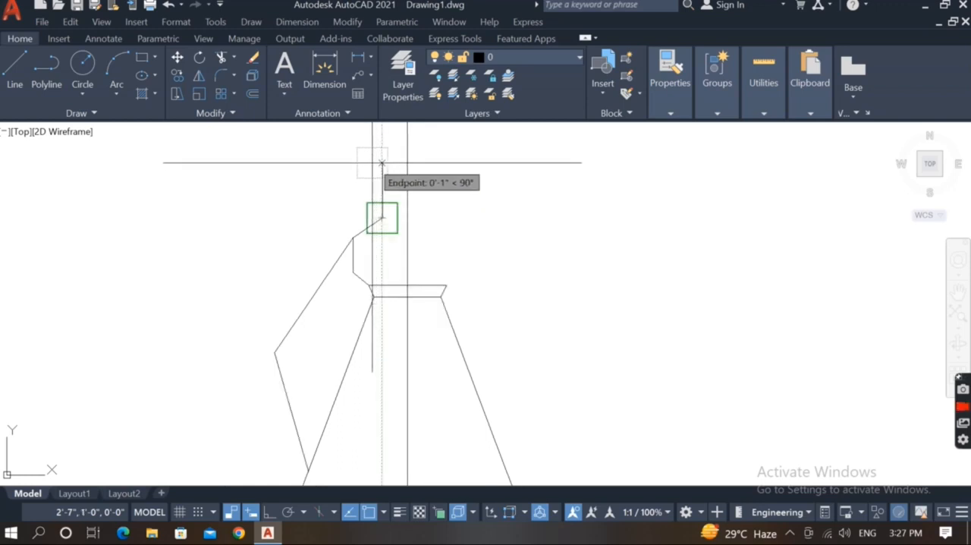
{"action": "middle_click_drag", "start_coordinate": [371, 175], "coordinate": [368, 244]}
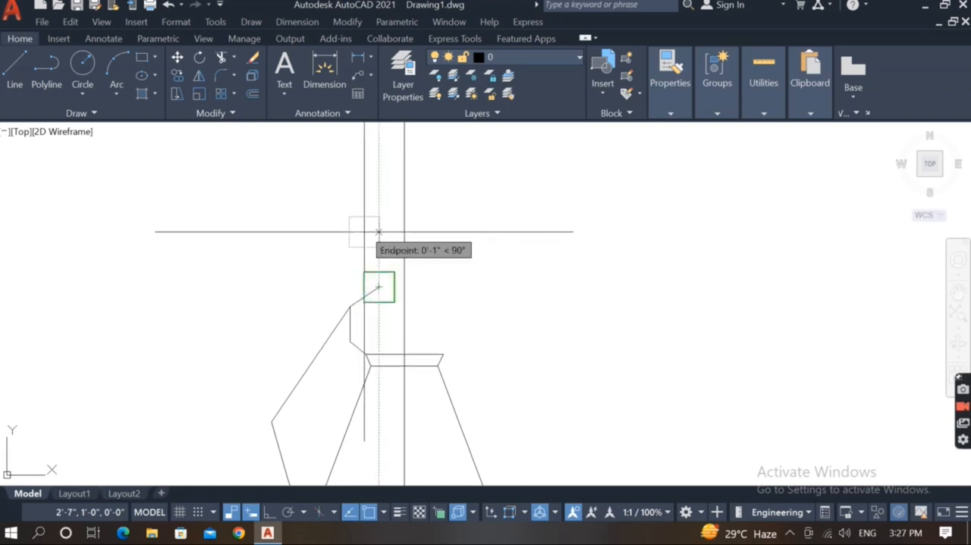
{"action": "scroll", "coordinate": [368, 261], "scroll_direction": "up", "scroll_amount": 3}
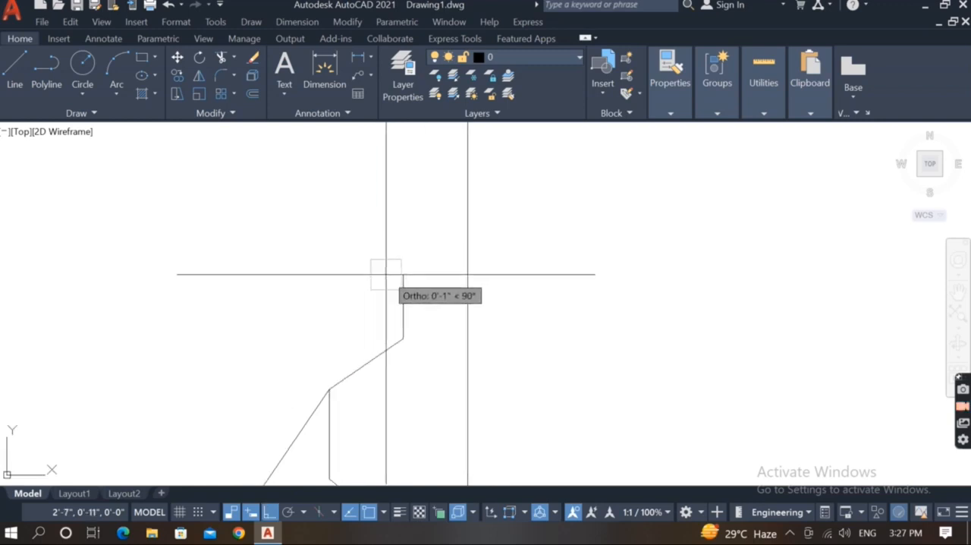
{"action": "scroll", "coordinate": [379, 273], "scroll_direction": "down", "scroll_amount": 1}
{"action": "key", "text": "F8"}
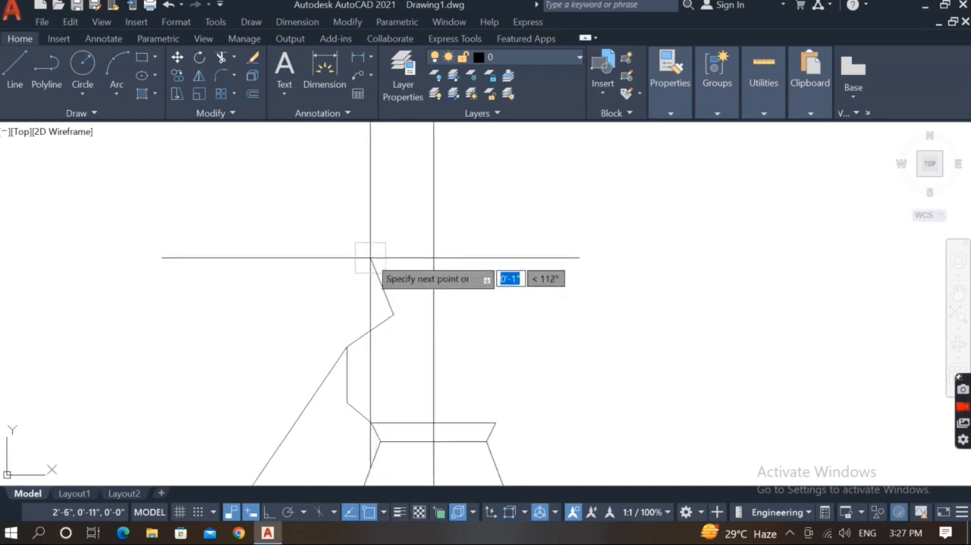
{"action": "left_click", "coordinate": [383, 218]}
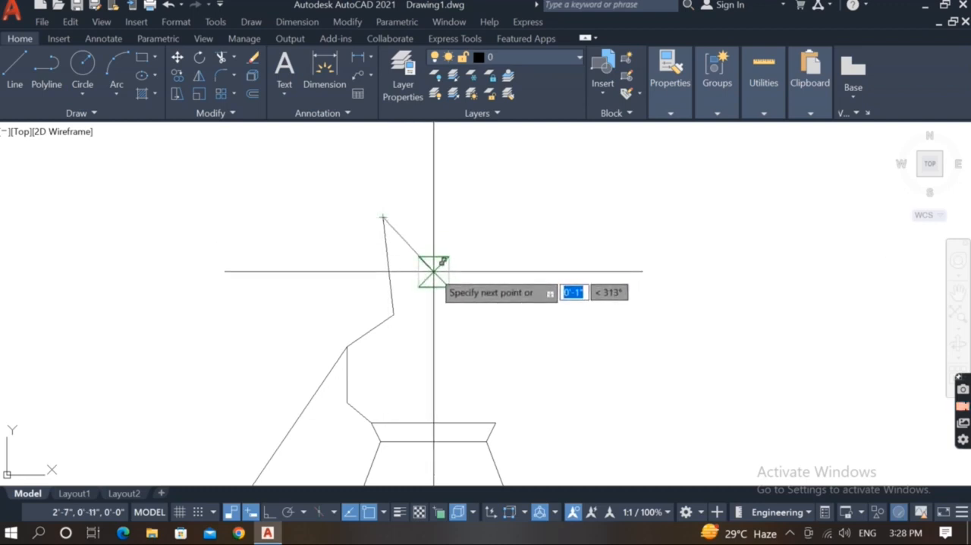
{"action": "scroll", "coordinate": [430, 299], "scroll_direction": "down", "scroll_amount": 2}
{"action": "key", "text": "Return"}
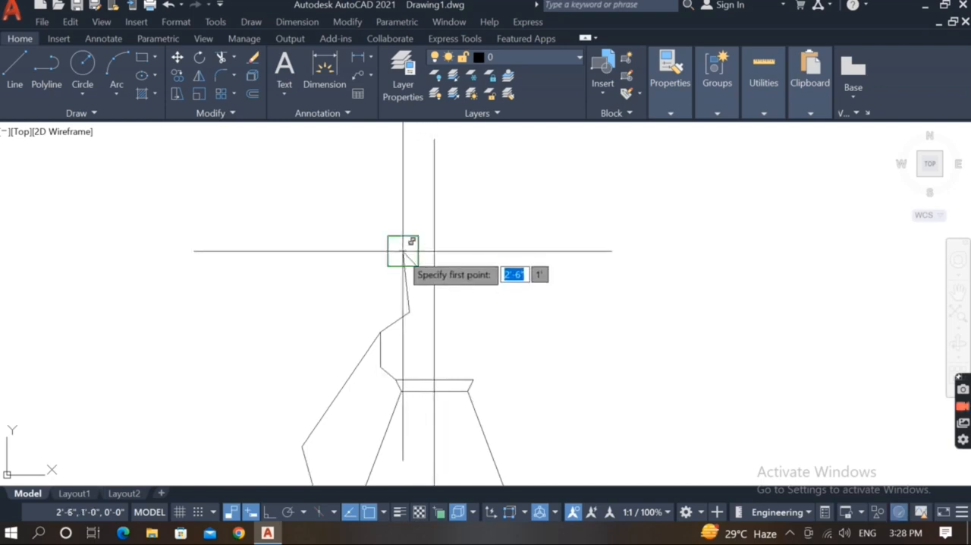
Draw a line from the peak up and to the left, ending level with the top of the centre line.
{"action": "left_click", "coordinate": [401, 250]}
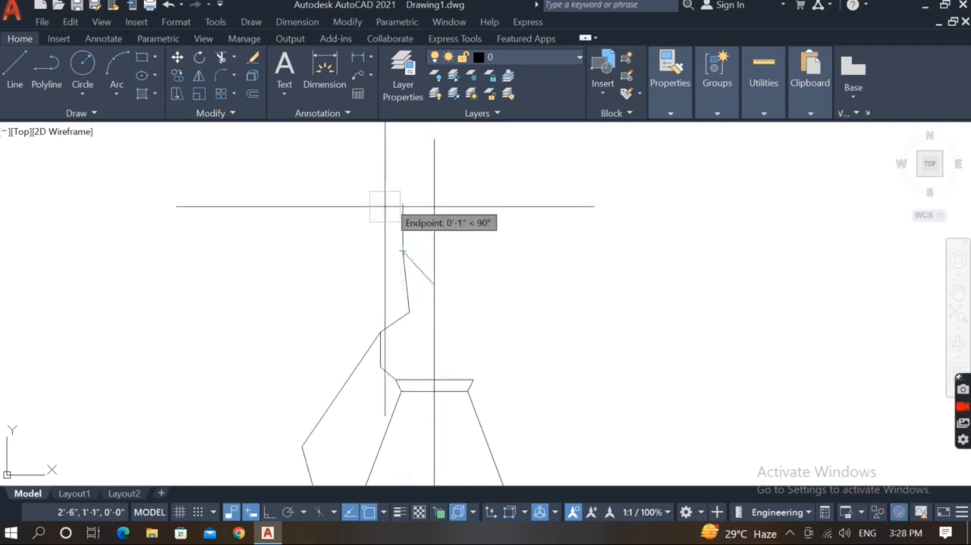
{"action": "scroll", "coordinate": [397, 252], "scroll_direction": "down", "scroll_amount": 2}
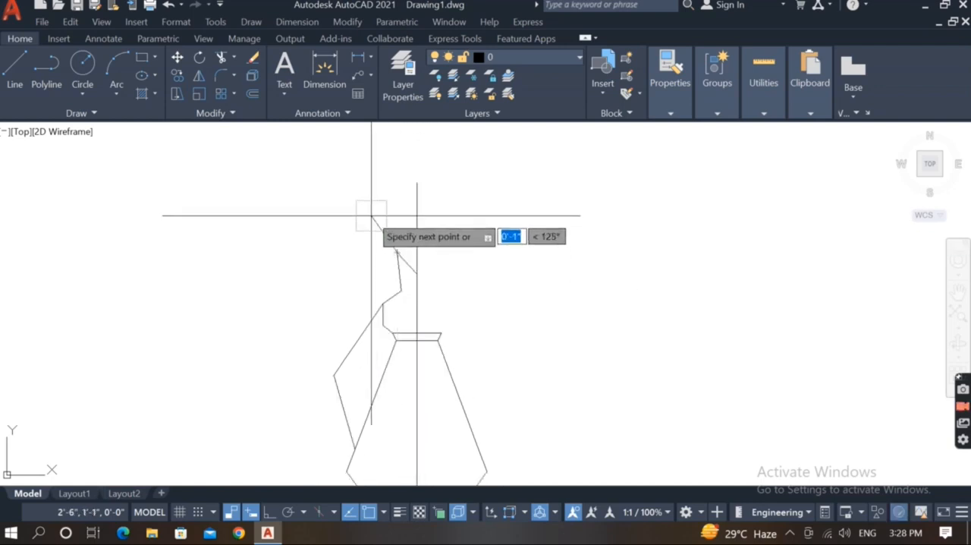
{"action": "scroll", "coordinate": [370, 215], "scroll_direction": "up", "scroll_amount": 2}
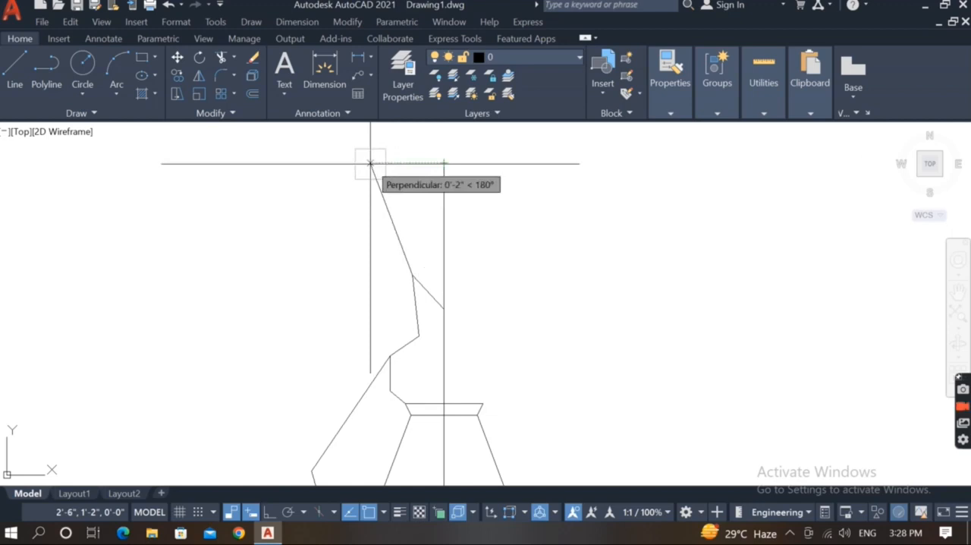
{"action": "left_click", "coordinate": [370, 163]}
{"action": "key", "text": "Escape"}
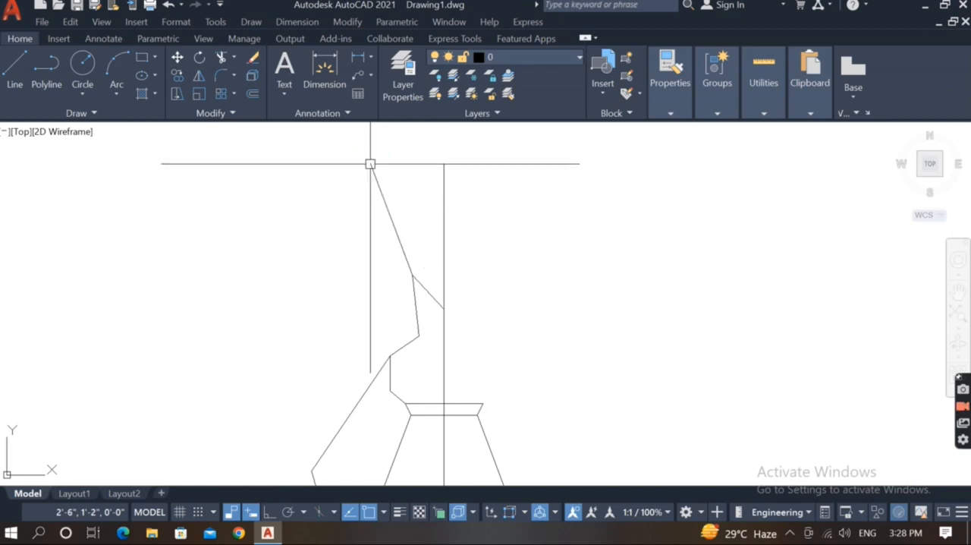
Draw a two-segment line from the middle of the upper slanted line, outward to the left, then down to the inner corner below the peak.
{"action": "key", "text": "Return"}
{"action": "left_click", "coordinate": [391, 219]}
{"action": "left_click", "coordinate": [360, 249]}
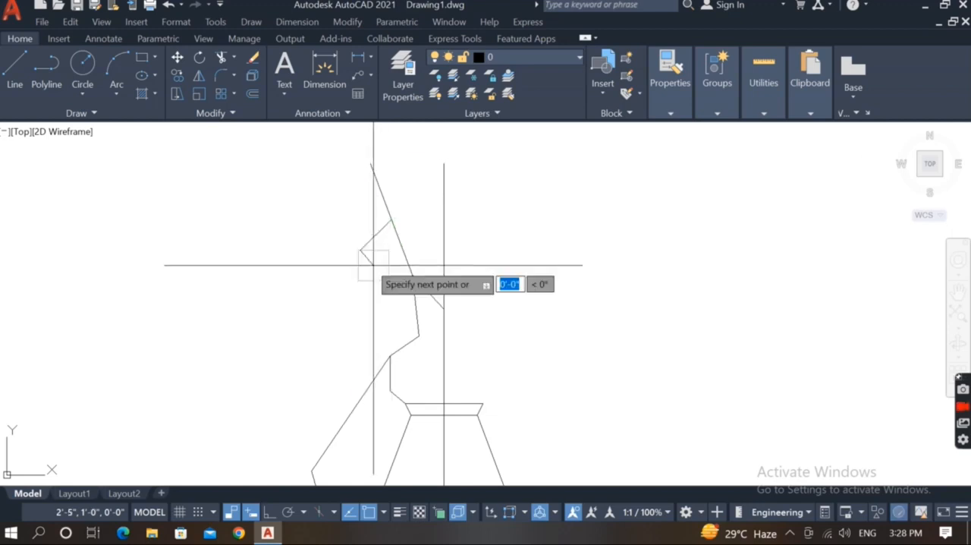
{"action": "left_click", "coordinate": [419, 336]}
{"action": "key", "text": "Escape"}
Draw a line from the top of the short vertical neck segment up and to the left, then vertically up about 1".
{"action": "key", "text": "Return"}
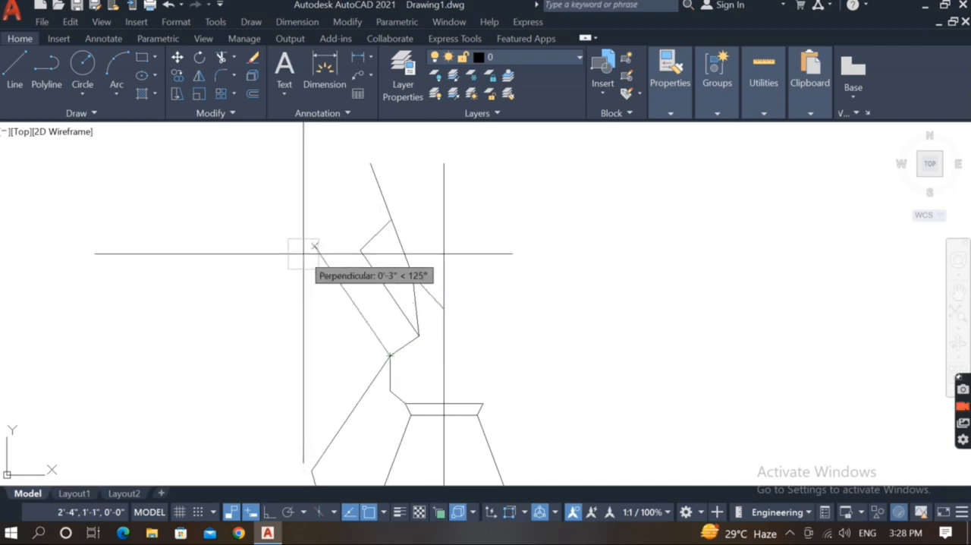
{"action": "left_click", "coordinate": [307, 262]}
{"action": "middle_click_drag", "start_coordinate": [307, 262], "coordinate": [328, 250]}
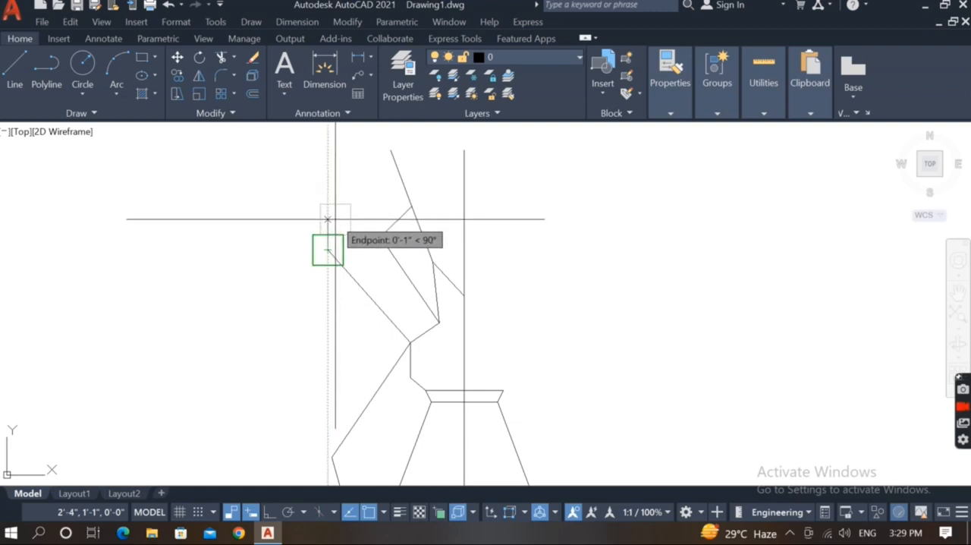
{"action": "left_click", "coordinate": [327, 219]}
{"action": "key", "text": "Escape"}
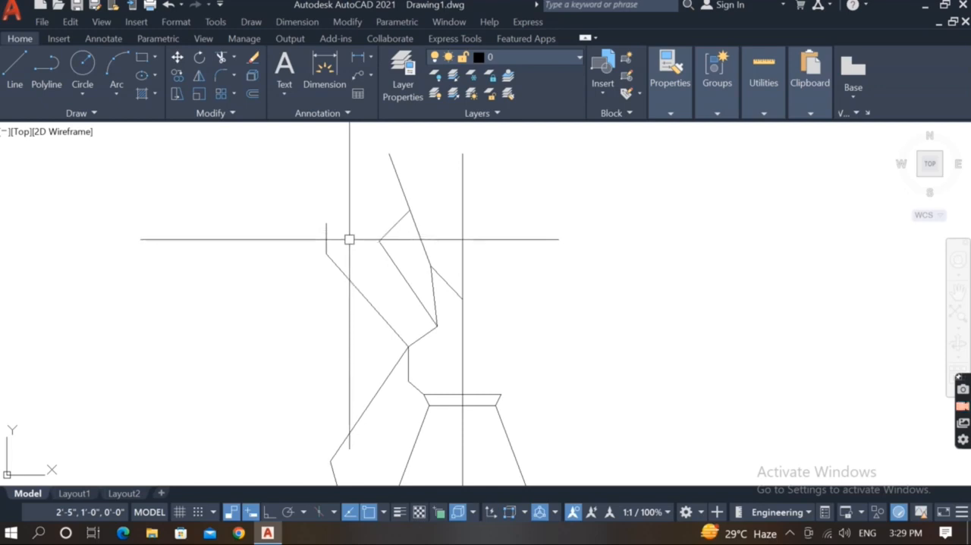
Draw a vertical line about 3" long from the lower slanted edge up past the upper slanted line.
{"action": "key", "text": "space"}
{"action": "scroll", "coordinate": [351, 242], "scroll_direction": "down", "scroll_amount": 1}
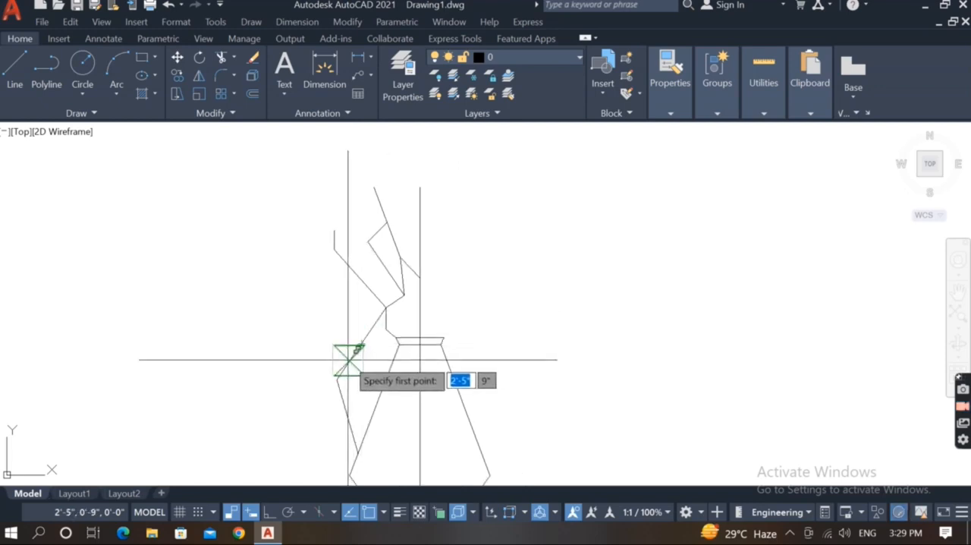
{"action": "left_click", "coordinate": [348, 359]}
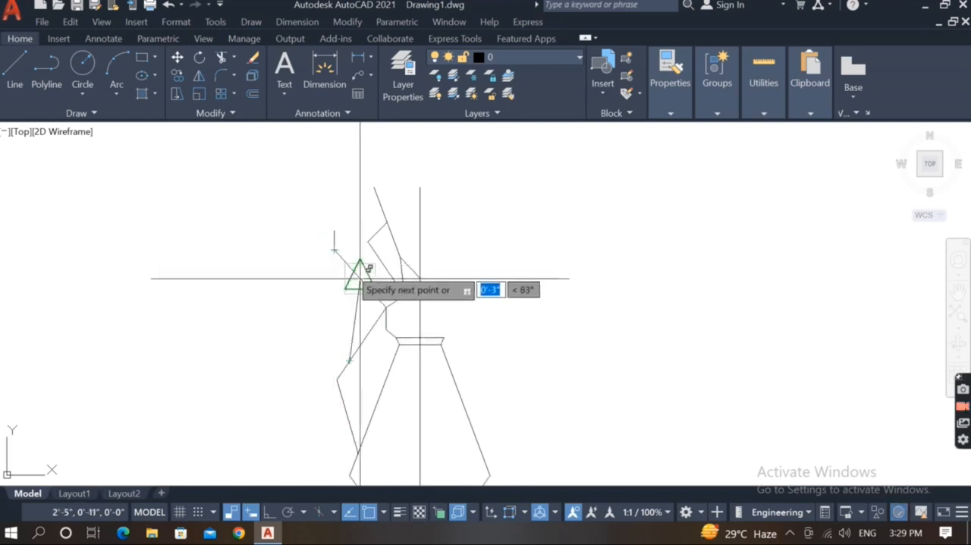
{"action": "scroll", "coordinate": [346, 263], "scroll_direction": "up", "scroll_amount": 2}
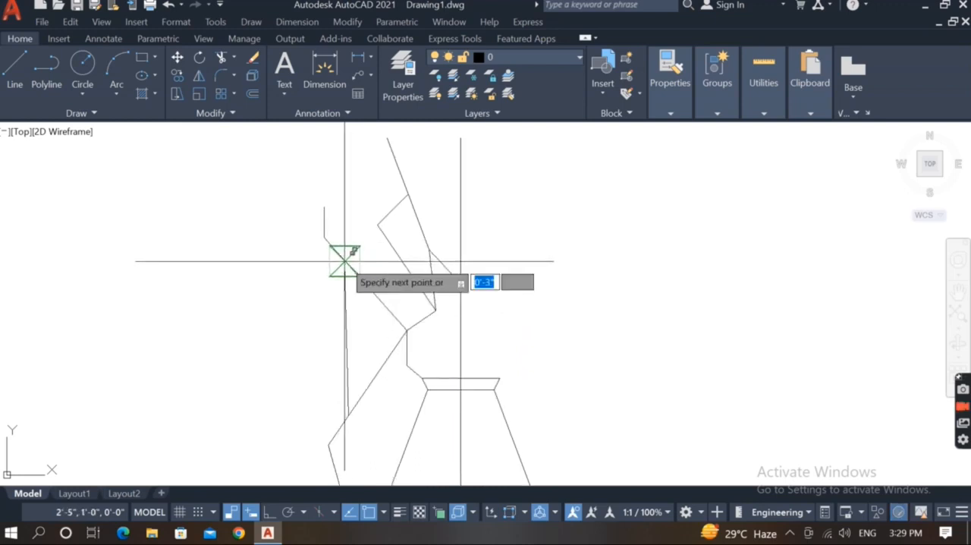
{"action": "left_click", "coordinate": [345, 259]}
{"action": "left_click", "coordinate": [349, 336]}
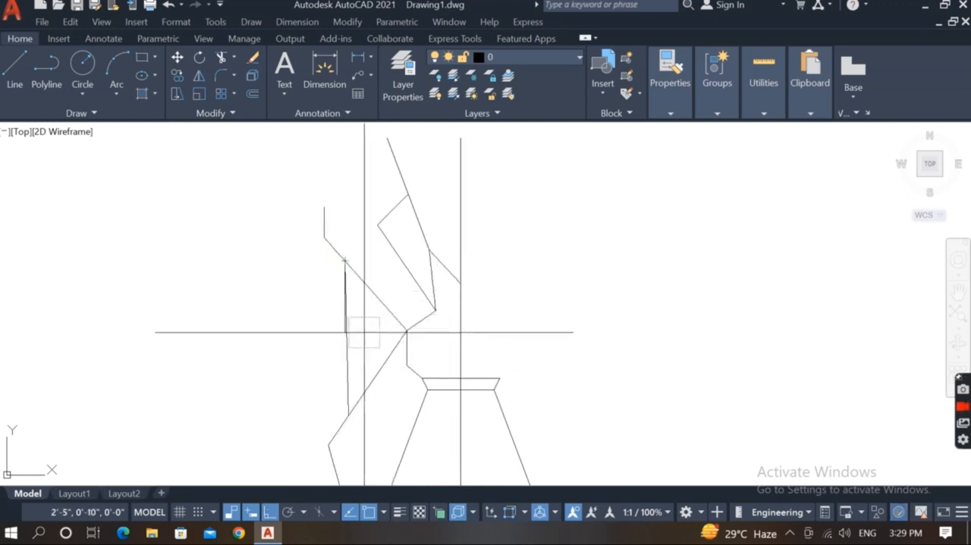
{"action": "scroll", "coordinate": [347, 248], "scroll_direction": "up", "scroll_amount": 4}
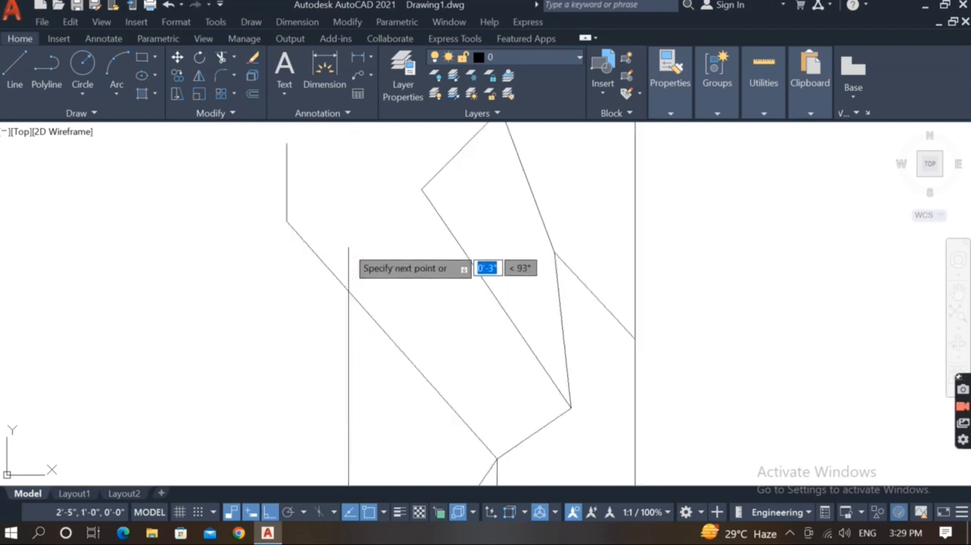
{"action": "left_click", "coordinate": [347, 247]}
{"action": "key", "text": "Escape"}
Trim the part of the new vertical line that overshoots the upper slanted line.
{"action": "left_click", "coordinate": [351, 258]}
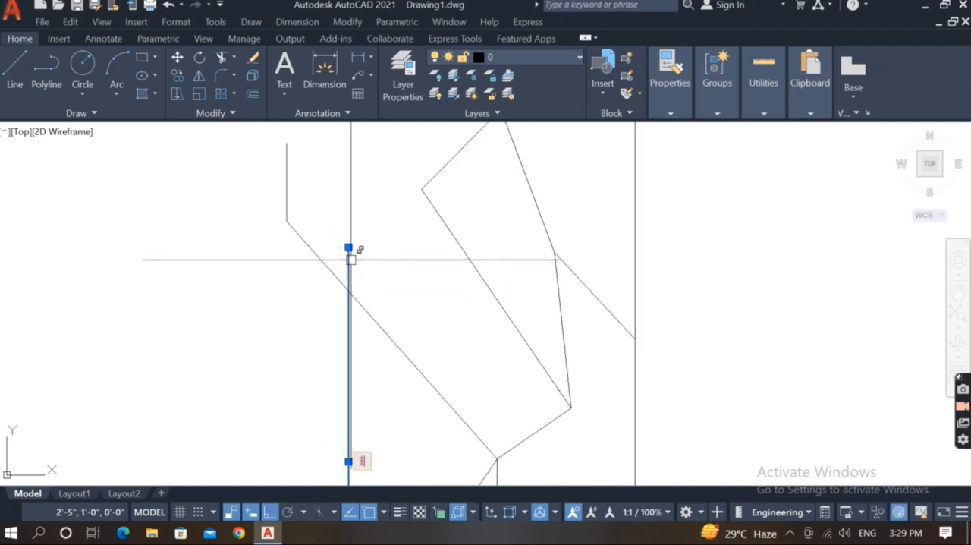
{"action": "key", "text": "Escape"}
{"action": "type", "text": "tr"}
{"action": "key", "text": "Return"}
{"action": "scroll", "coordinate": [351, 262], "scroll_direction": "down", "scroll_amount": 4}
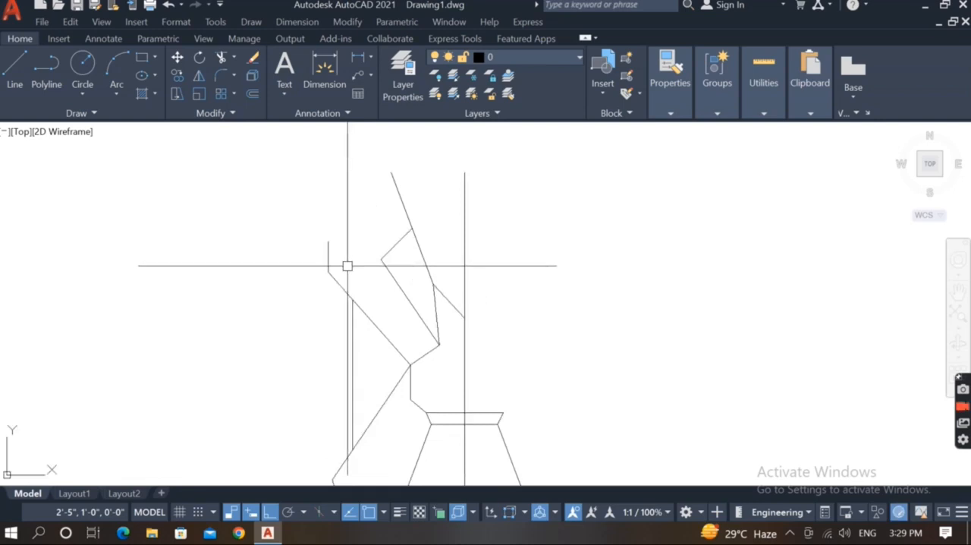
Draw a zigzag line from the top of the short vertical segment down, slightly up, then down to the outer corner of the neighbouring shape.
{"action": "type", "text": "l"}
{"action": "key", "text": "Return"}
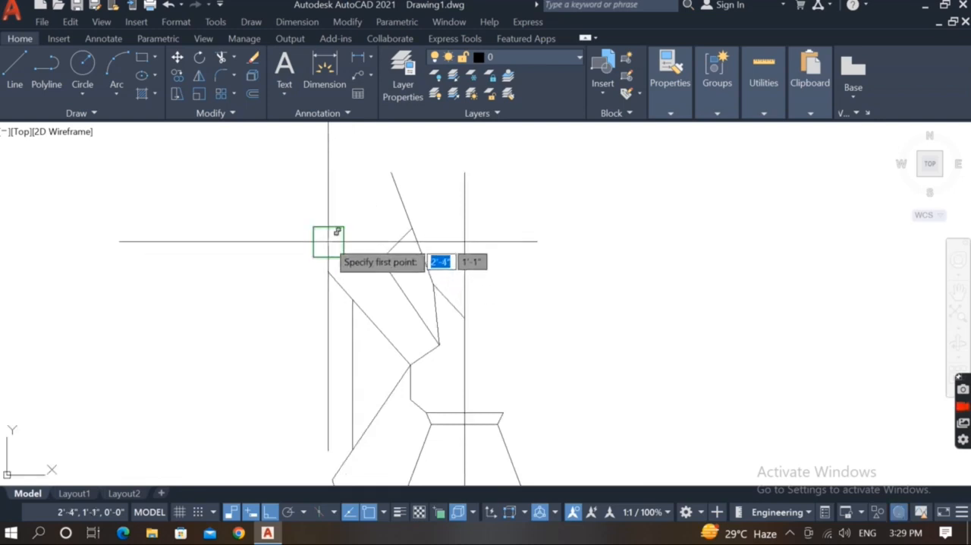
{"action": "left_click", "coordinate": [328, 241]}
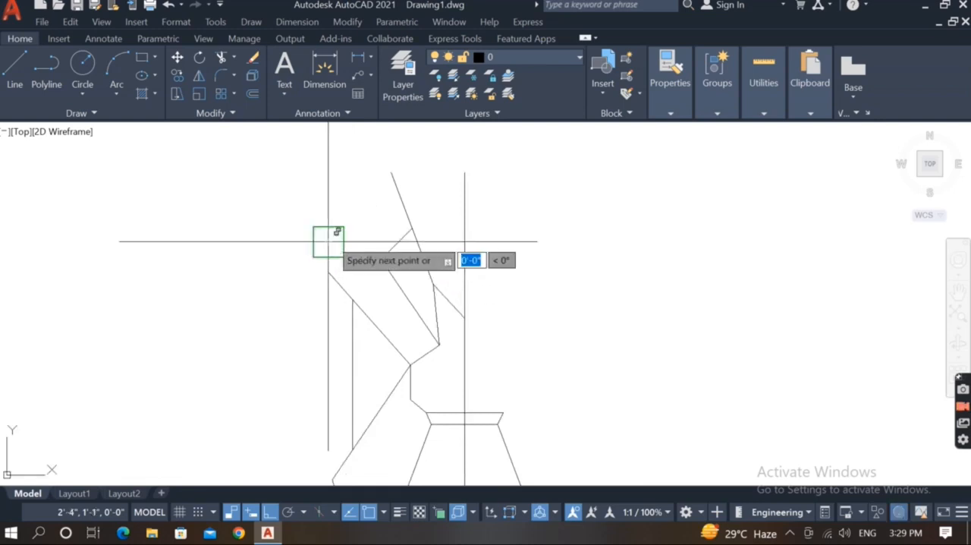
{"action": "scroll", "coordinate": [329, 242], "scroll_direction": "up", "scroll_amount": 2}
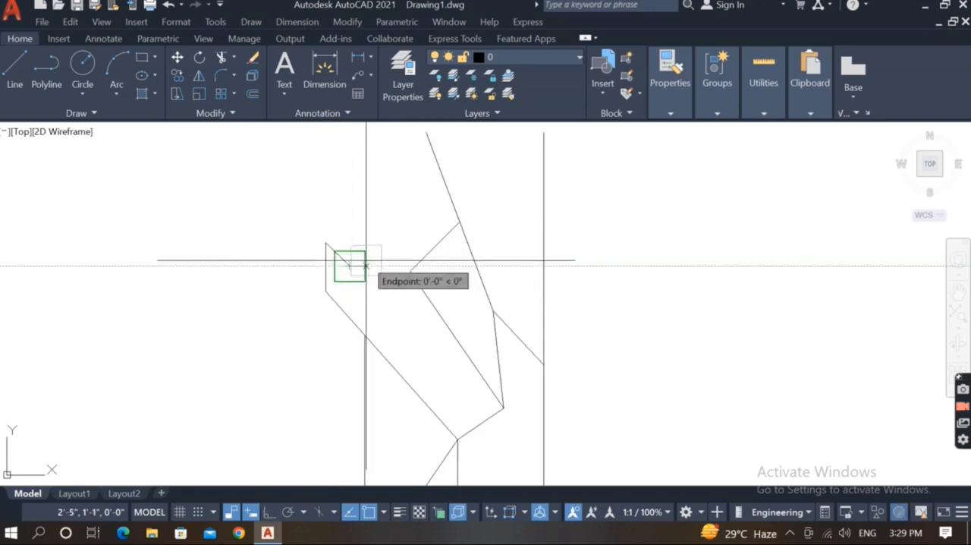
{"action": "left_click", "coordinate": [366, 262]}
{"action": "scroll", "coordinate": [370, 257], "scroll_direction": "up", "scroll_amount": 4}
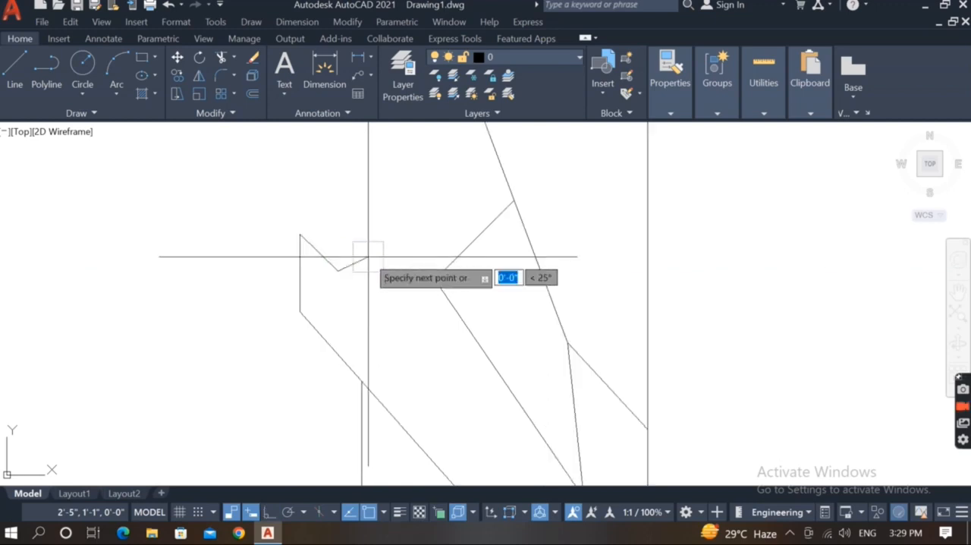
{"action": "left_click", "coordinate": [368, 257]}
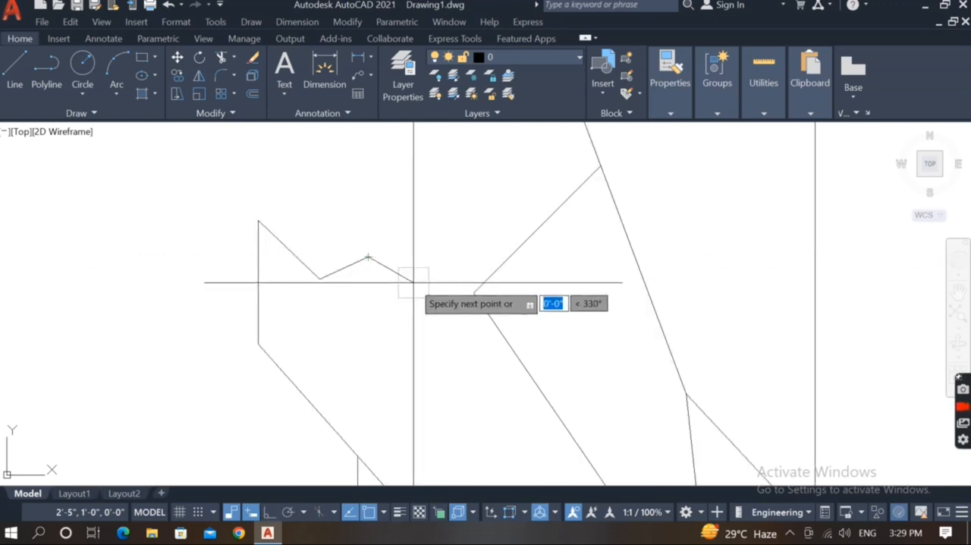
{"action": "left_click", "coordinate": [474, 292]}
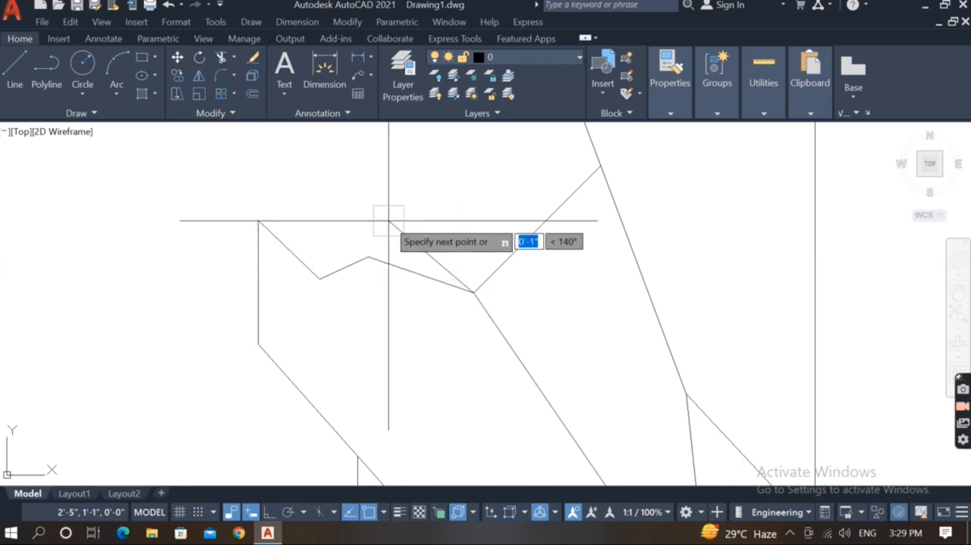
Close the zigzag shape with a segment up and left to a peak and another down to the starting corner.
{"action": "left_click", "coordinate": [359, 196]}
{"action": "left_click", "coordinate": [258, 220]}
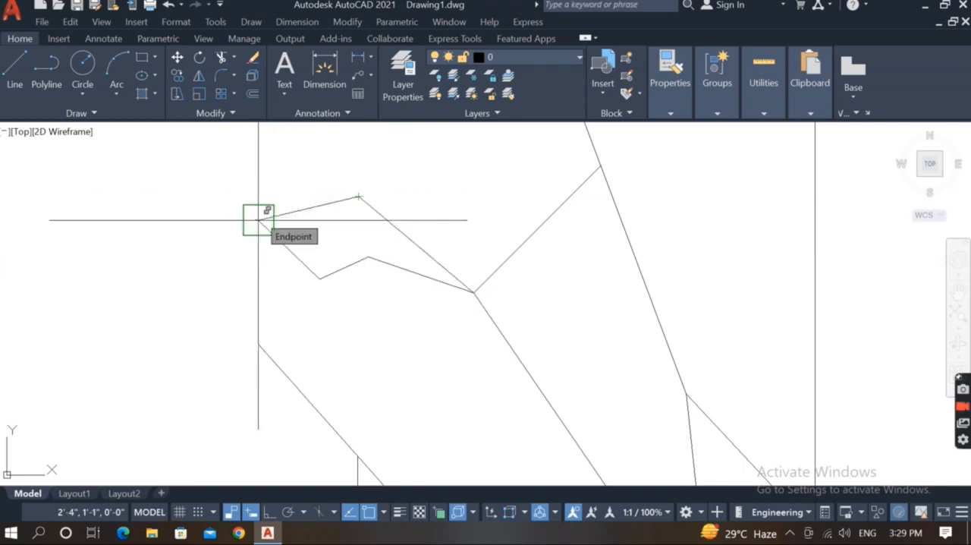
{"action": "left_click", "coordinate": [258, 220]}
{"action": "key", "text": "Escape"}
{"action": "scroll", "coordinate": [306, 203], "scroll_direction": "down", "scroll_amount": 6}
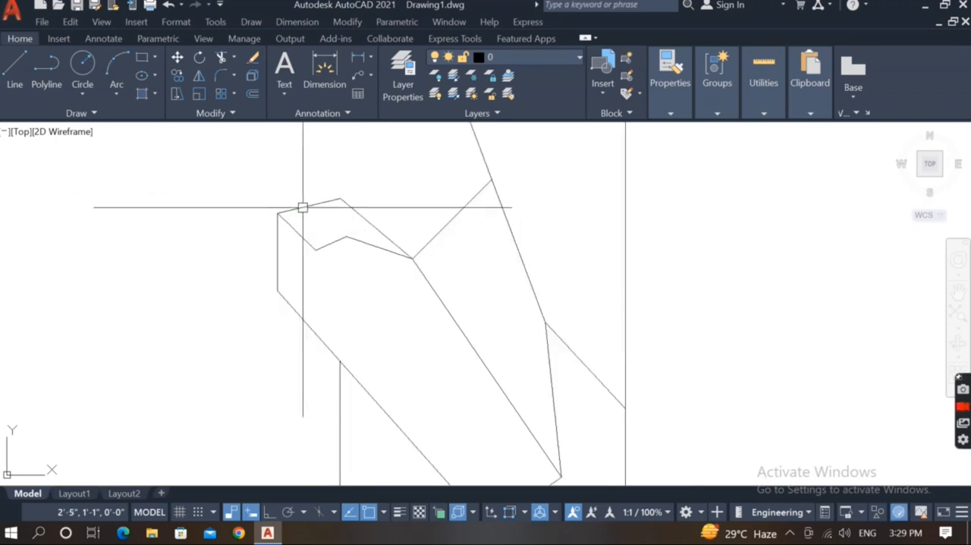
{"action": "middle_click_drag", "start_coordinate": [328, 265], "coordinate": [354, 310]}
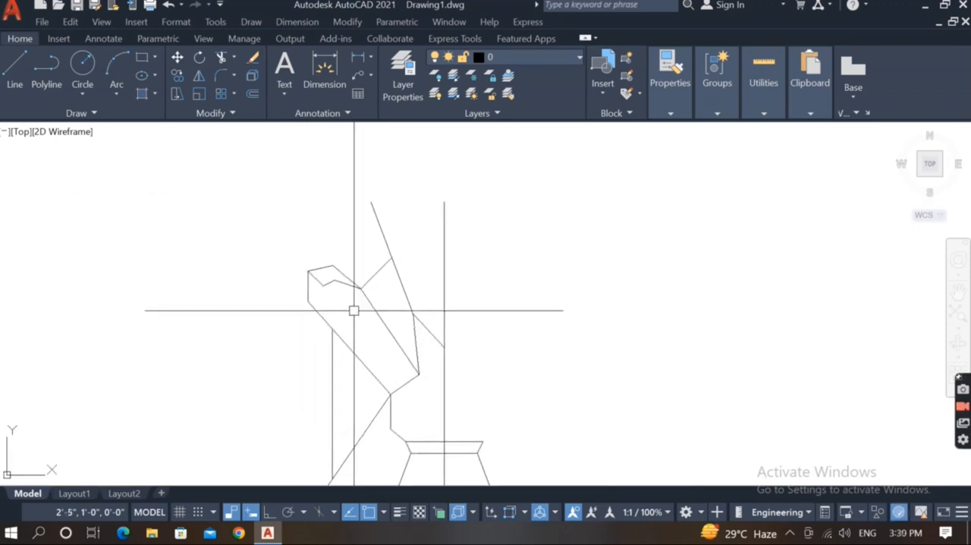
{"action": "type", "text": "h"}
{"action": "key", "text": "Return"}
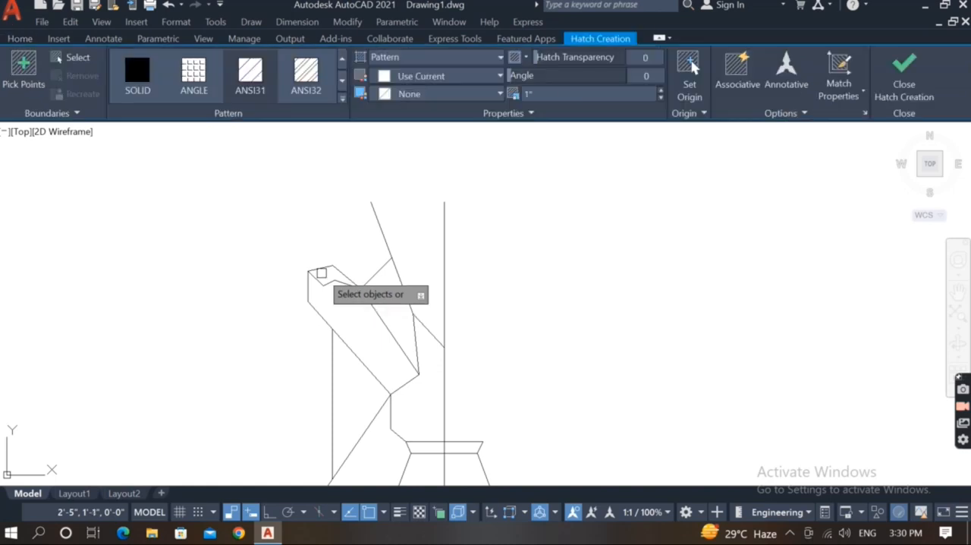
{"action": "key", "text": "Escape"}
Fill the small closed zigzag shape with a SOLID hatch.
{"action": "type", "text": "h"}
{"action": "key", "text": "Return"}
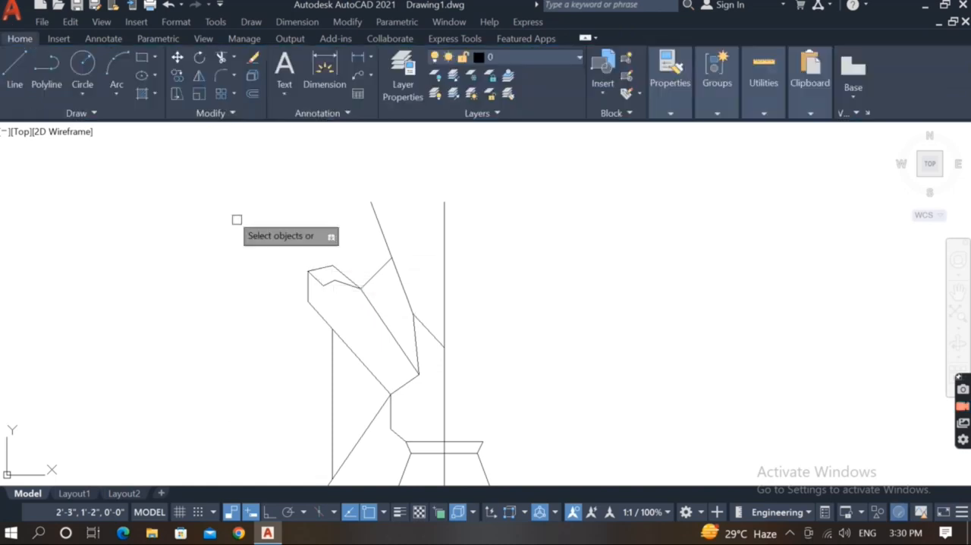
{"action": "left_click", "coordinate": [24, 68]}
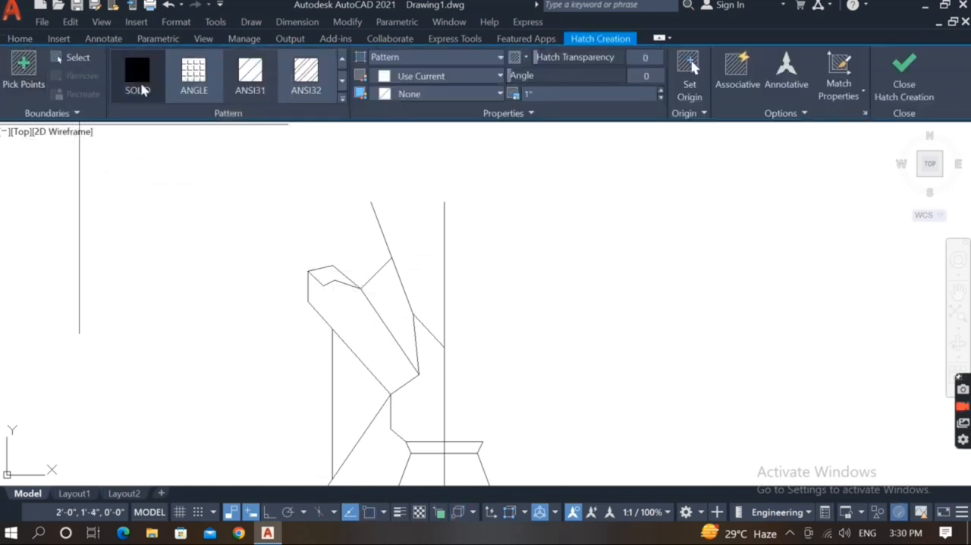
{"action": "left_click", "coordinate": [137, 74]}
{"action": "left_click", "coordinate": [323, 274]}
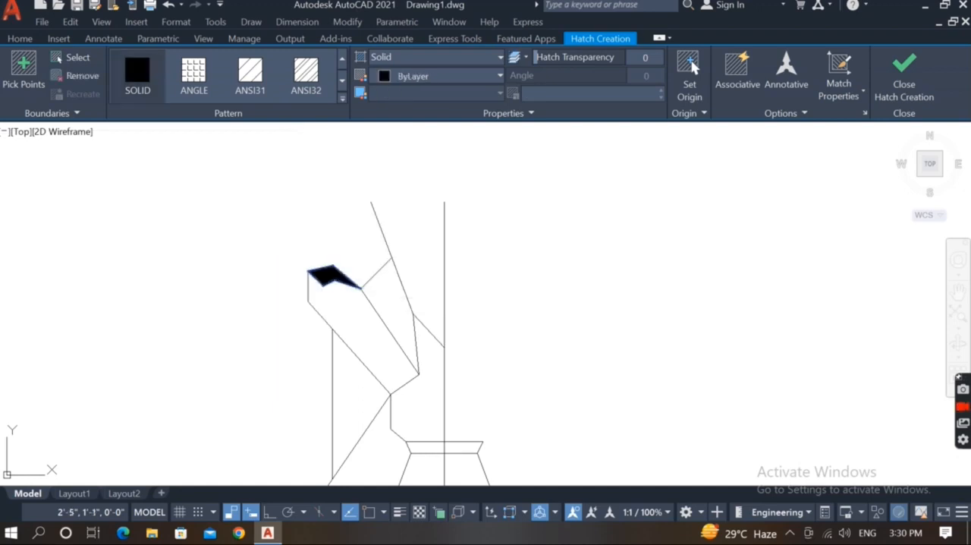
{"action": "key", "text": "Return"}
Draw a line from the filled shape's left corner up about 1" to a peak, then down to the short diagonal edge.
{"action": "type", "text": "l"}
{"action": "key", "text": "Return"}
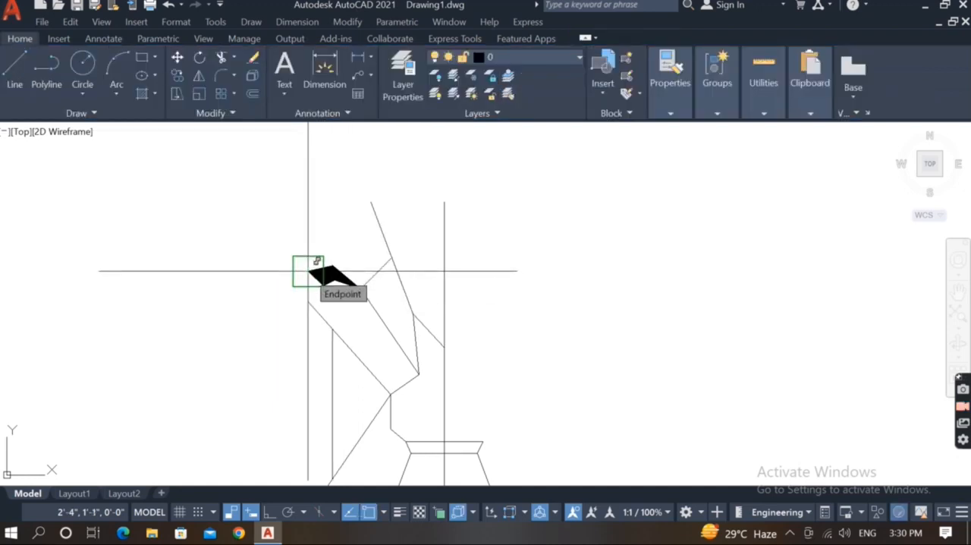
{"action": "left_click", "coordinate": [308, 270]}
{"action": "scroll", "coordinate": [336, 227], "scroll_direction": "up", "scroll_amount": 4}
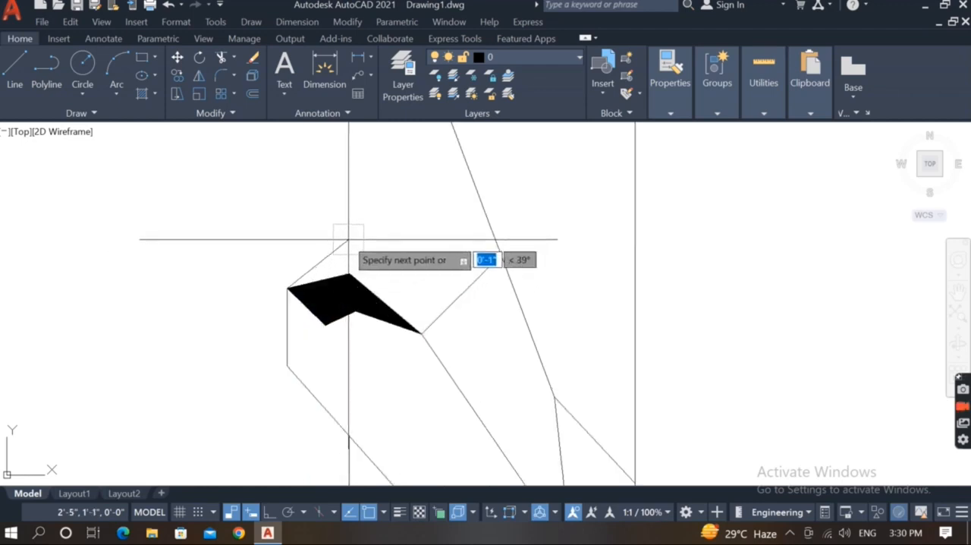
{"action": "left_click", "coordinate": [351, 240]}
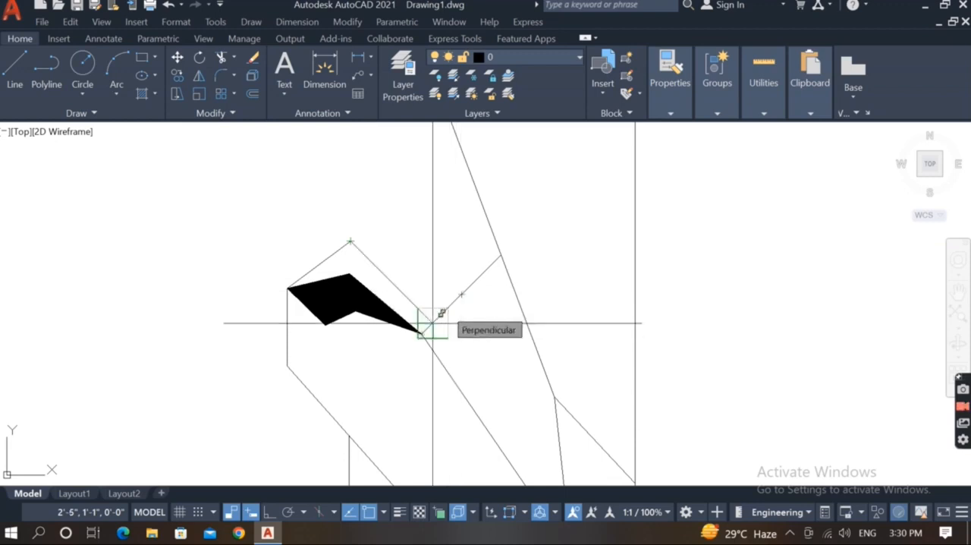
{"action": "scroll", "coordinate": [444, 308], "scroll_direction": "up", "scroll_amount": 2}
{"action": "scroll", "coordinate": [444, 309], "scroll_direction": "down", "scroll_amount": 6}
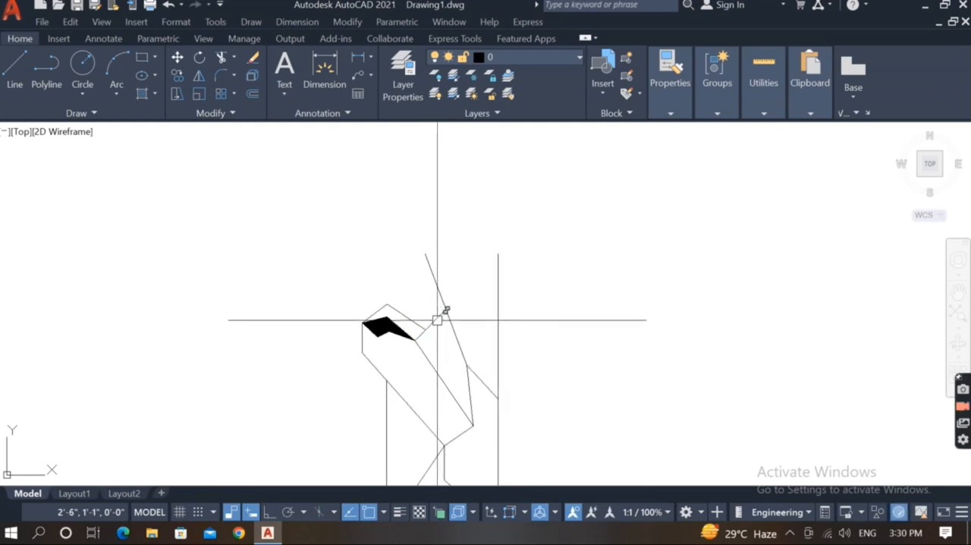
Draw an outline from the short diagonal up and left, around to the long slanted line's top, then on to just above the centre line.
{"action": "scroll", "coordinate": [426, 330], "scroll_direction": "up", "scroll_amount": 4}
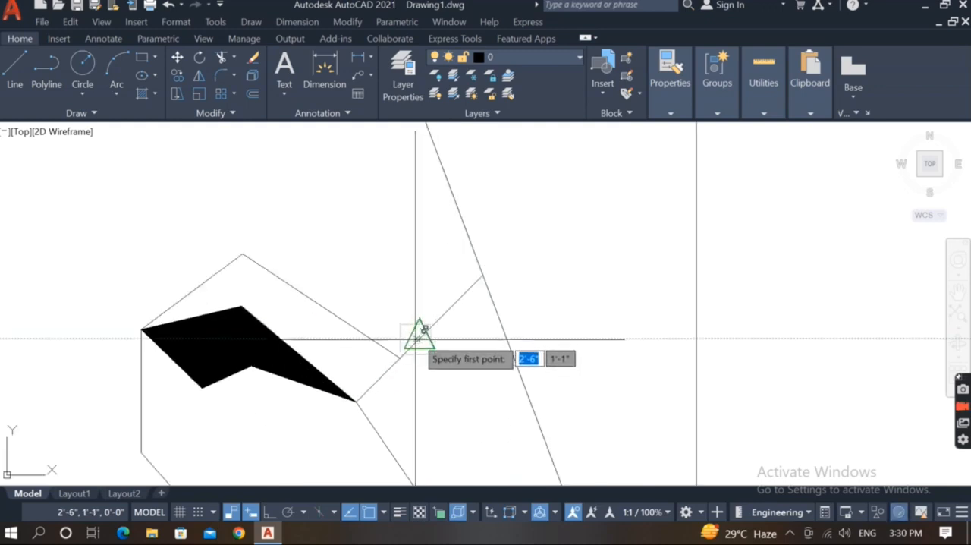
{"action": "scroll", "coordinate": [420, 334], "scroll_direction": "up", "scroll_amount": 3}
{"action": "left_click", "coordinate": [402, 379]}
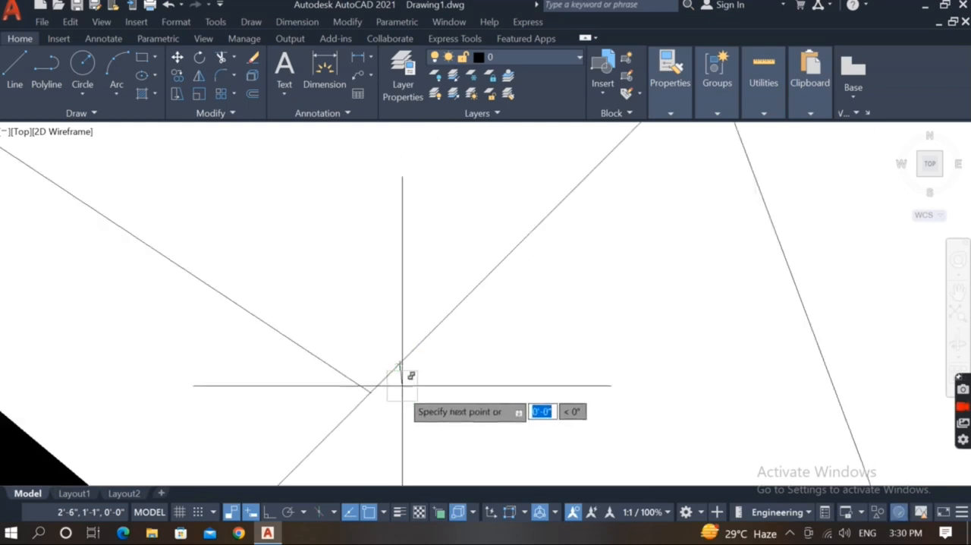
{"action": "scroll", "coordinate": [397, 342], "scroll_direction": "down", "scroll_amount": 5}
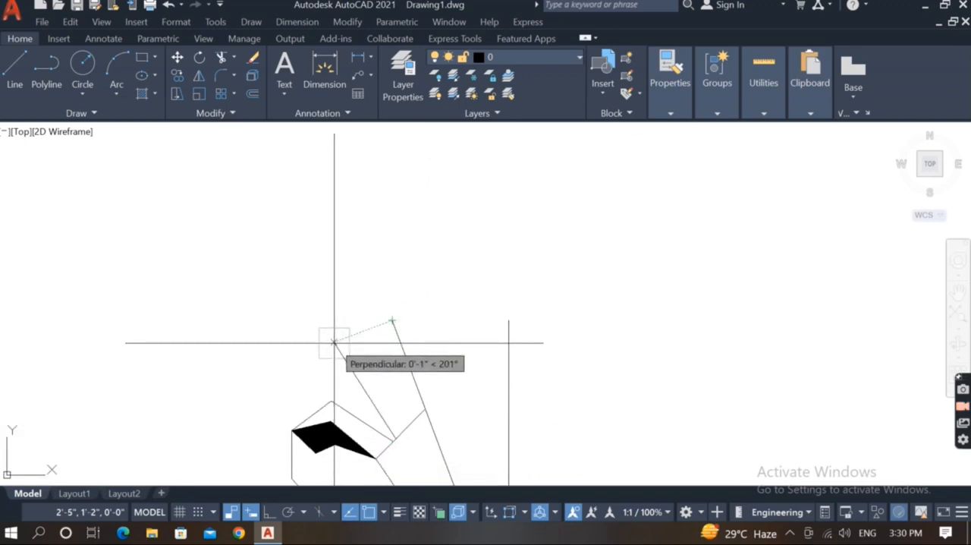
{"action": "scroll", "coordinate": [346, 311], "scroll_direction": "up", "scroll_amount": 2}
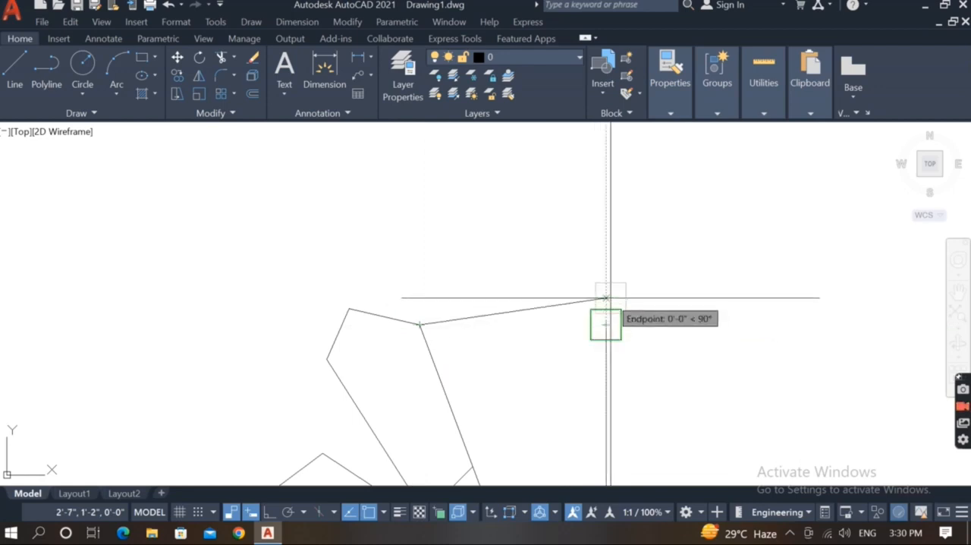
{"action": "left_click", "coordinate": [607, 298]}
Join the sloping top line and the vertical centre line into a sharp corner with Fillet.
{"action": "key", "text": "Return"}
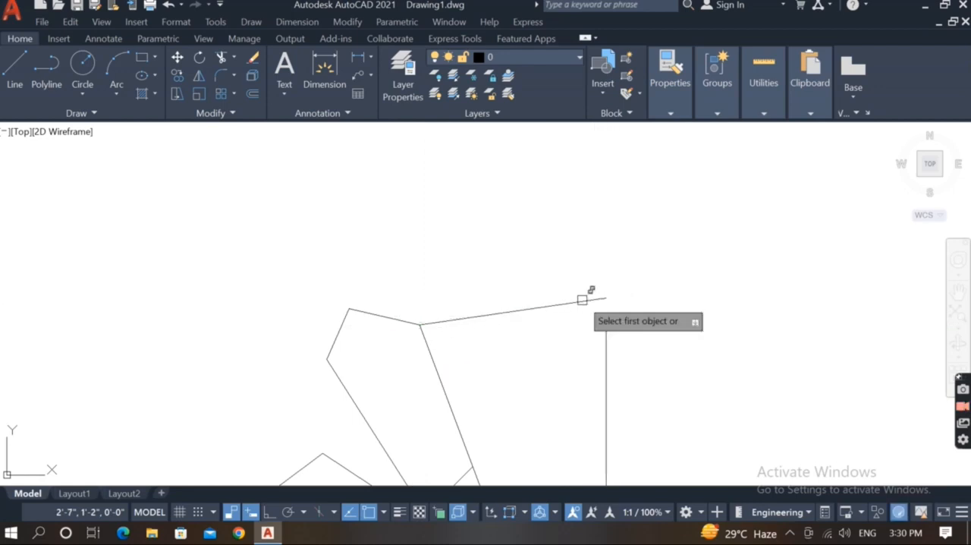
{"action": "left_click", "coordinate": [582, 300]}
{"action": "left_click", "coordinate": [604, 334]}
{"action": "key", "text": "Return"}
{"action": "scroll", "coordinate": [567, 281], "scroll_direction": "down", "scroll_amount": 3}
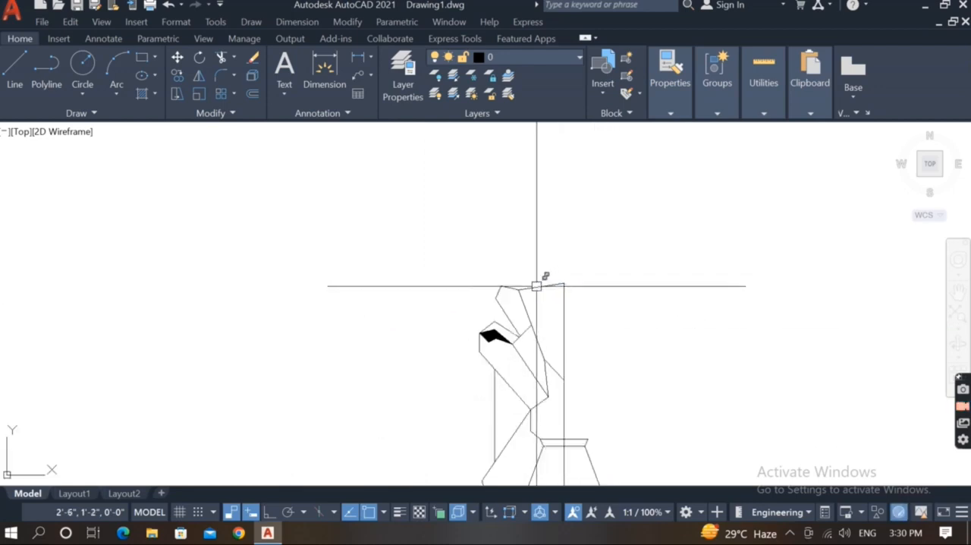
Draw a line from the filled shape's left corner up and left to a small peak, then about 1" down and left.
{"action": "scroll", "coordinate": [519, 332], "scroll_direction": "up", "scroll_amount": 3}
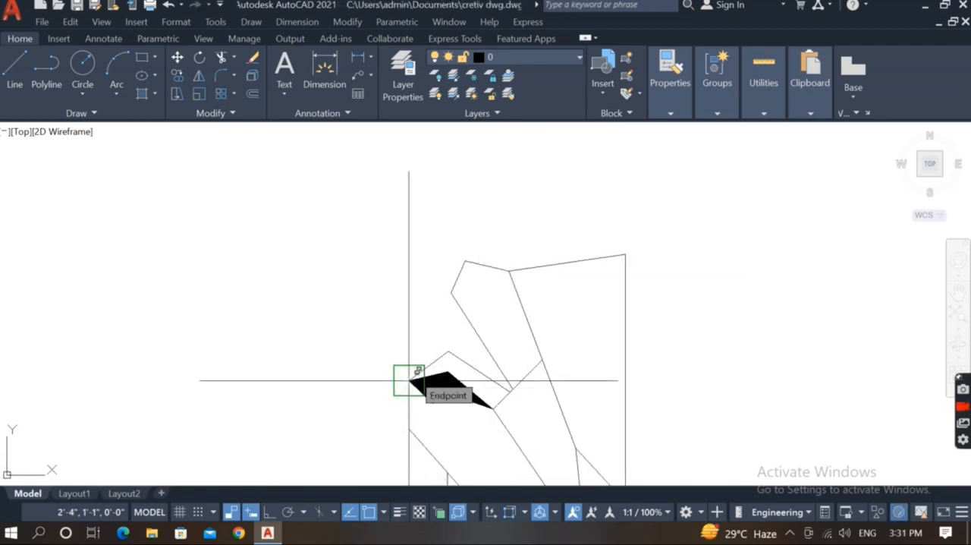
{"action": "left_click", "coordinate": [408, 380]}
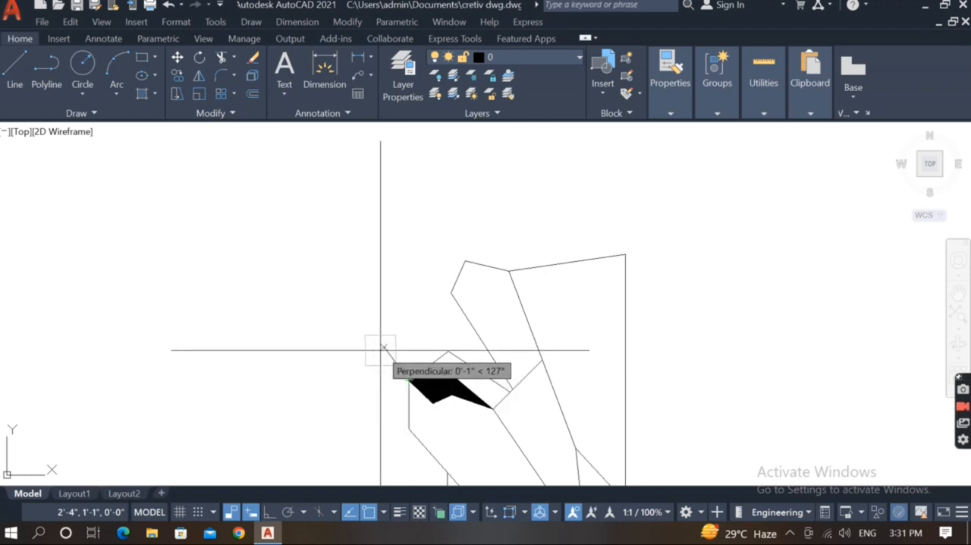
{"action": "scroll", "coordinate": [382, 351], "scroll_direction": "up", "scroll_amount": 2}
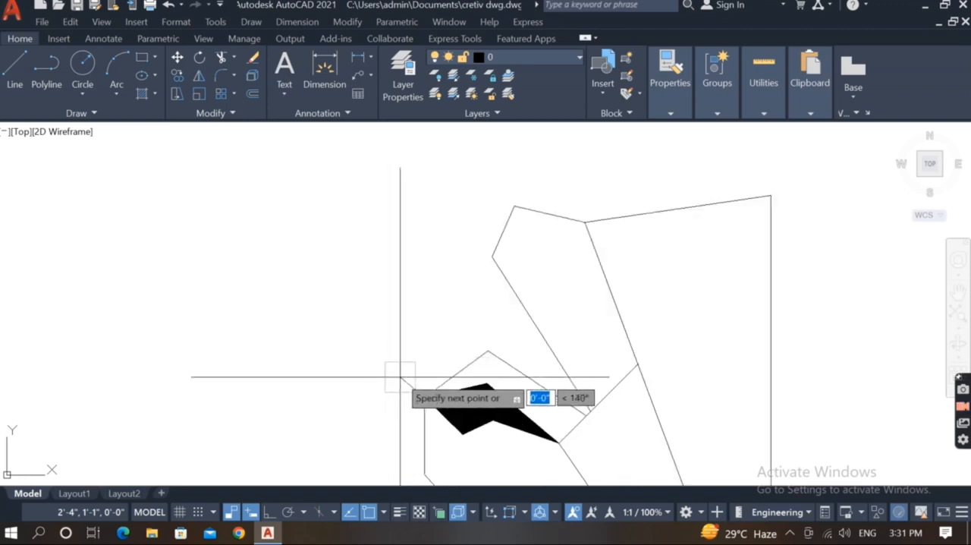
{"action": "left_click", "coordinate": [393, 366]}
{"action": "scroll", "coordinate": [473, 374], "scroll_direction": "down", "scroll_amount": 4}
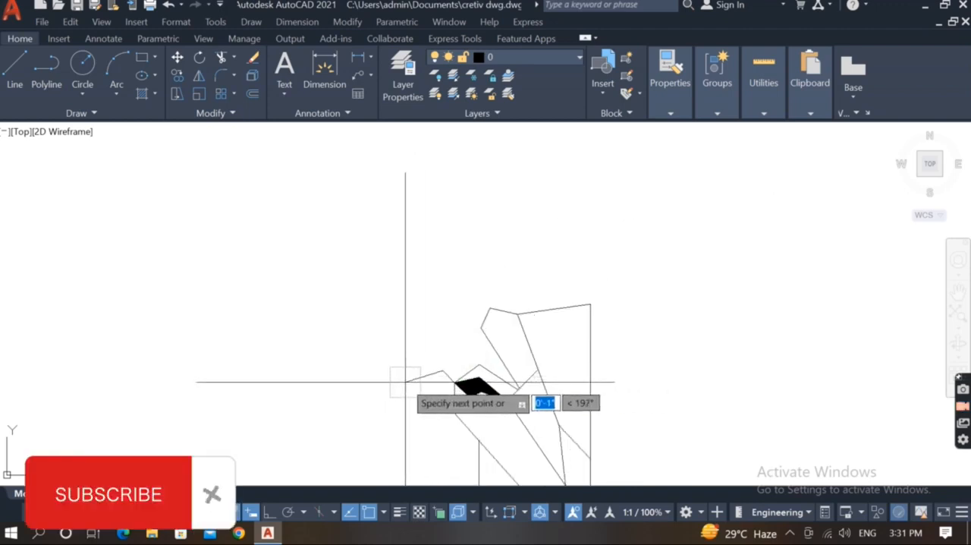
{"action": "scroll", "coordinate": [436, 305], "scroll_direction": "down", "scroll_amount": 6}
{"action": "scroll", "coordinate": [433, 308], "scroll_direction": "up", "scroll_amount": 6}
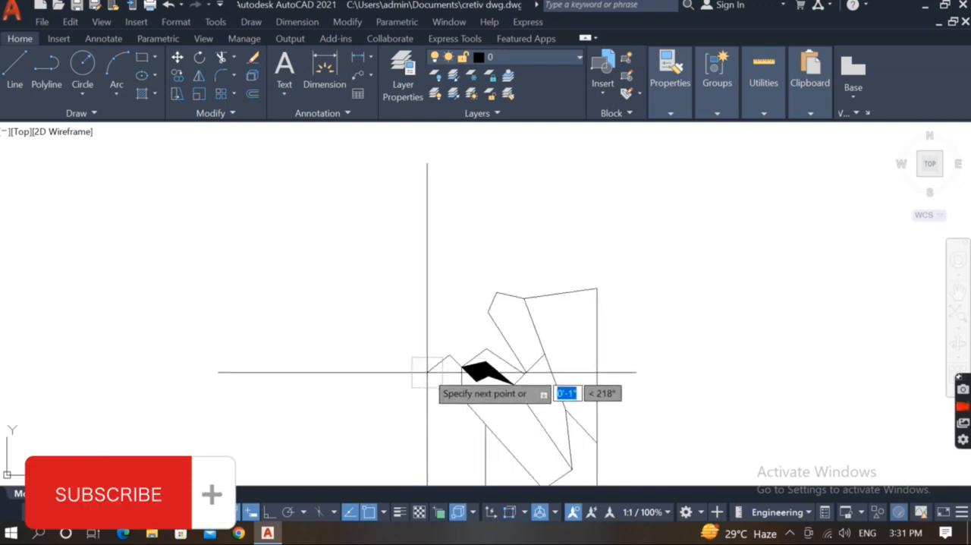
Continue the outline about 2" left at a slight upward slope, then about 2" steeply up and left to a tip.
{"action": "scroll", "coordinate": [466, 366], "scroll_direction": "down", "scroll_amount": 2}
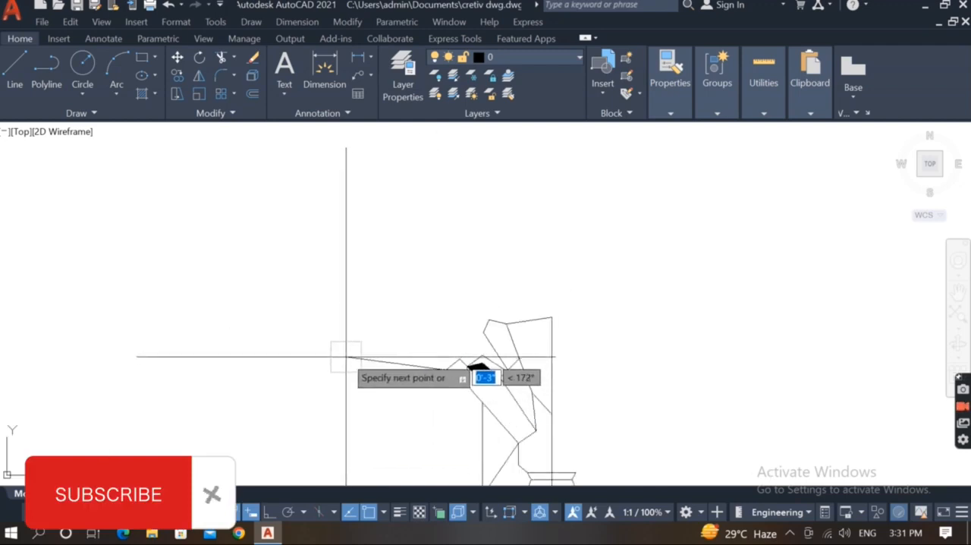
{"action": "scroll", "coordinate": [334, 355], "scroll_direction": "down", "scroll_amount": 4}
{"action": "scroll", "coordinate": [335, 355], "scroll_direction": "up", "scroll_amount": 2}
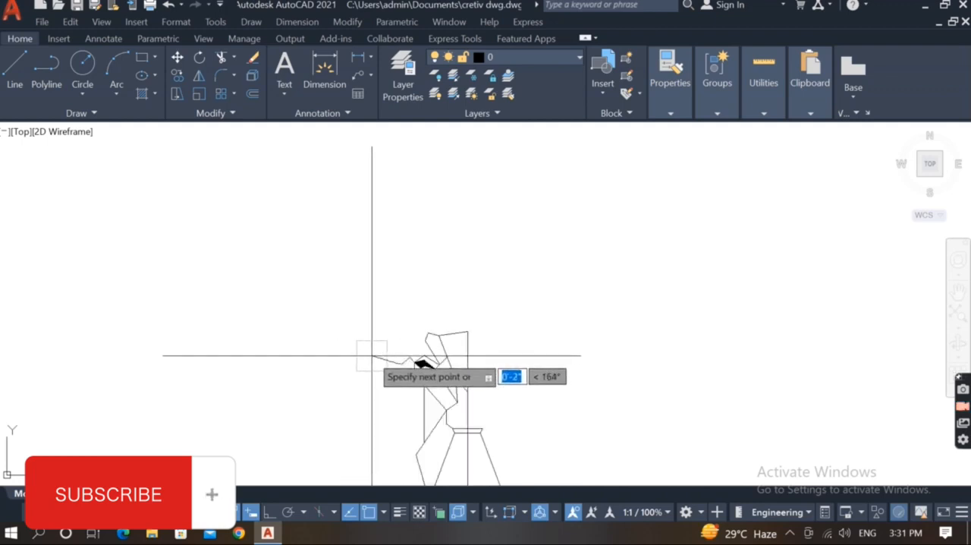
{"action": "scroll", "coordinate": [374, 354], "scroll_direction": "up", "scroll_amount": 2}
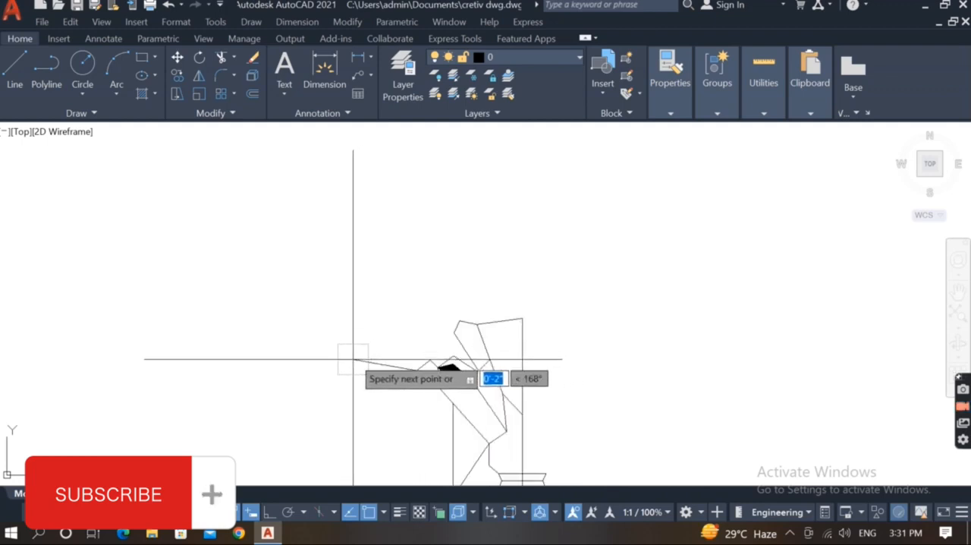
{"action": "left_click", "coordinate": [345, 364]}
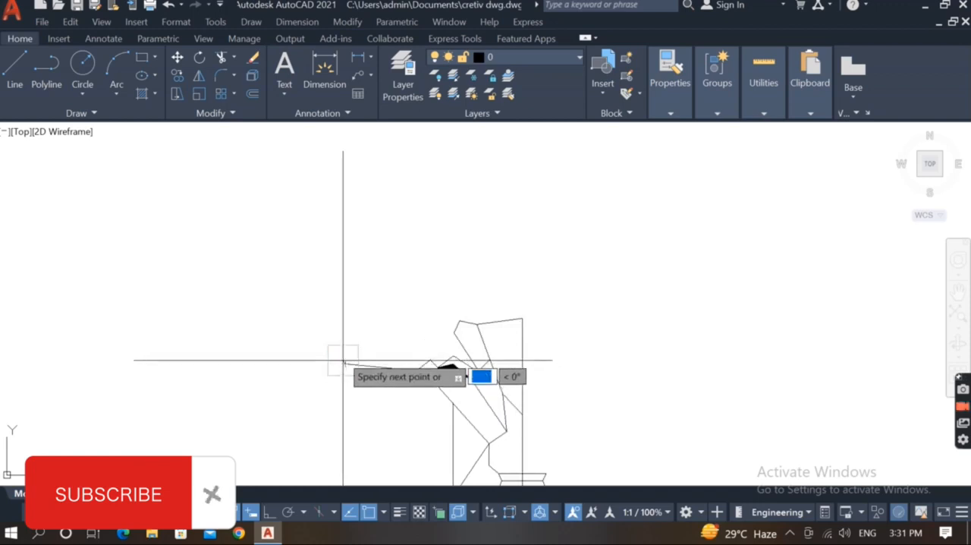
{"action": "left_click", "coordinate": [325, 308]}
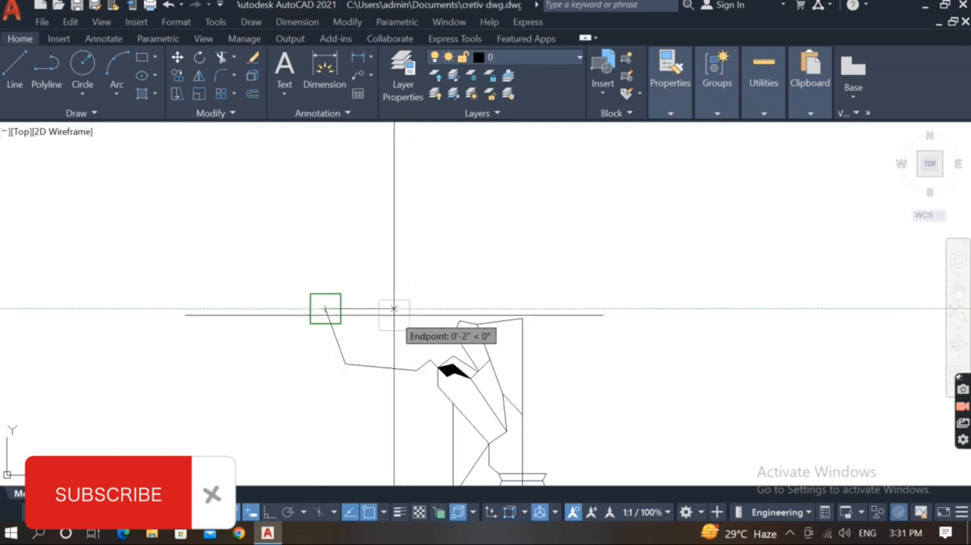
Close the ear-like outline from its tip with two lines sloping down right and a short steep line to the filled shape's top corner.
{"action": "scroll", "coordinate": [394, 311], "scroll_direction": "up", "scroll_amount": 2}
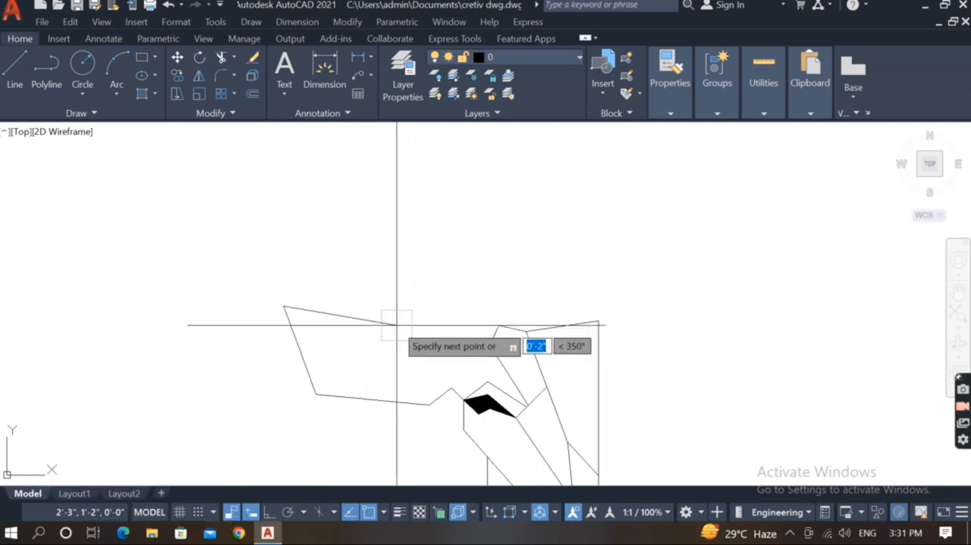
{"action": "scroll", "coordinate": [458, 357], "scroll_direction": "up", "scroll_amount": 2}
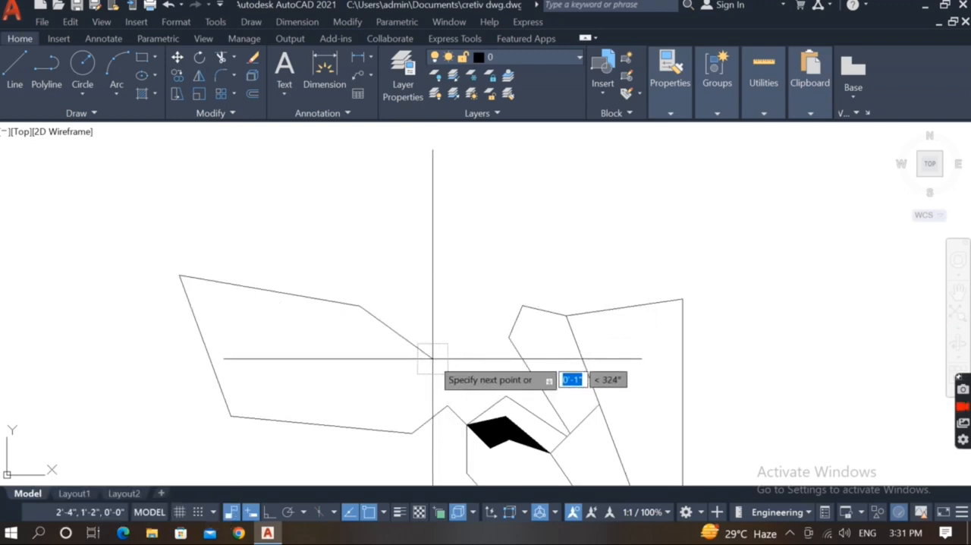
{"action": "left_click", "coordinate": [496, 365]}
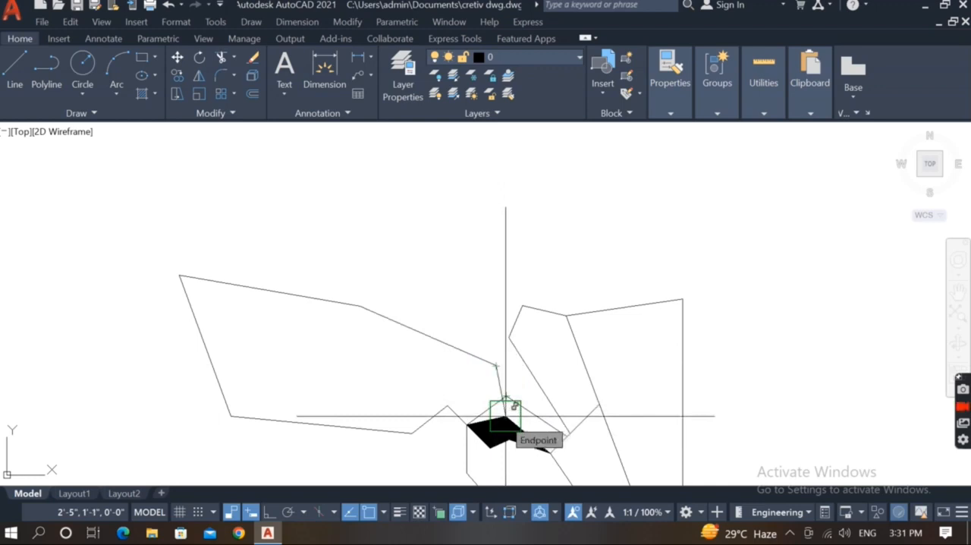
{"action": "scroll", "coordinate": [468, 392], "scroll_direction": "down", "scroll_amount": 2}
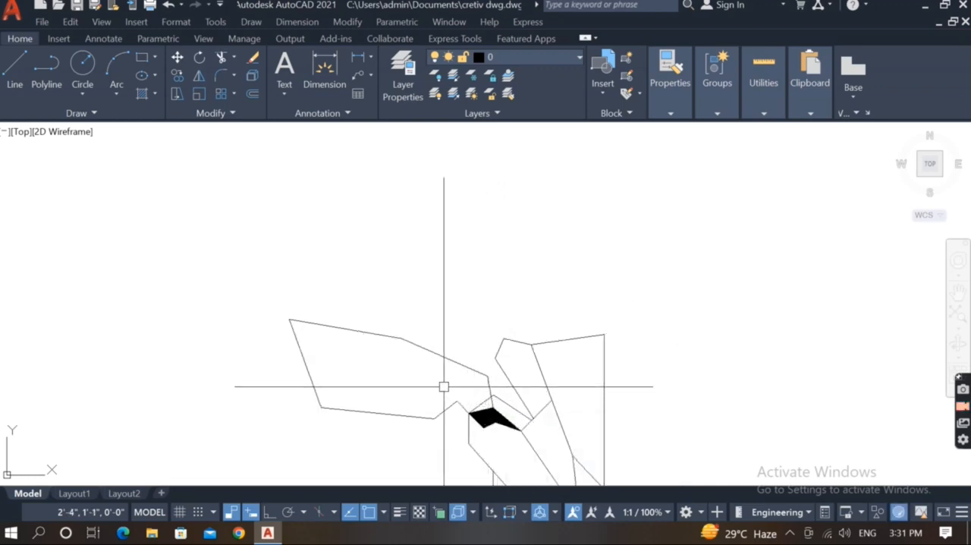
Trim the short steep line's end below the peaked outline over the filled shape.
{"action": "scroll", "coordinate": [504, 407], "scroll_direction": "up", "scroll_amount": 4}
{"action": "left_click", "coordinate": [474, 399]}
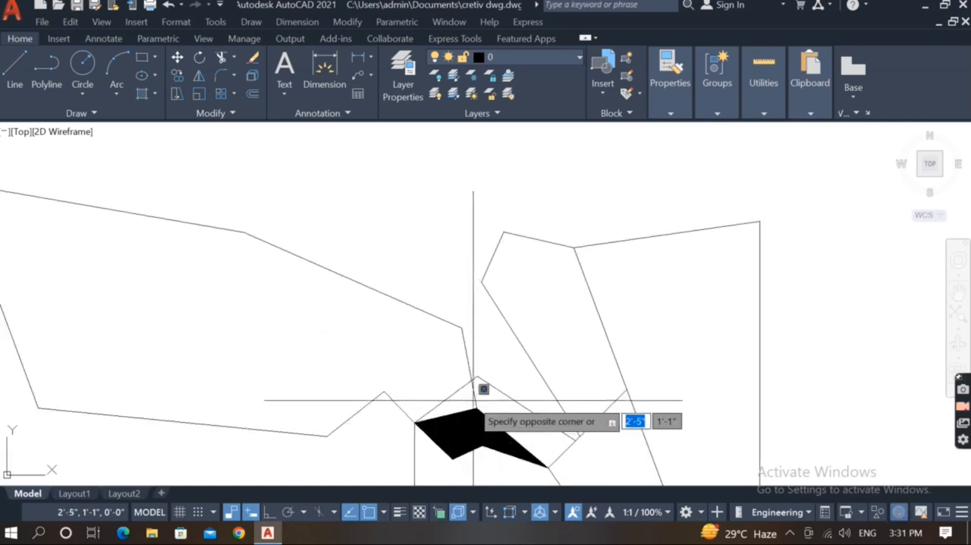
{"action": "left_click", "coordinate": [485, 393]}
{"action": "type", "text": "tr"}
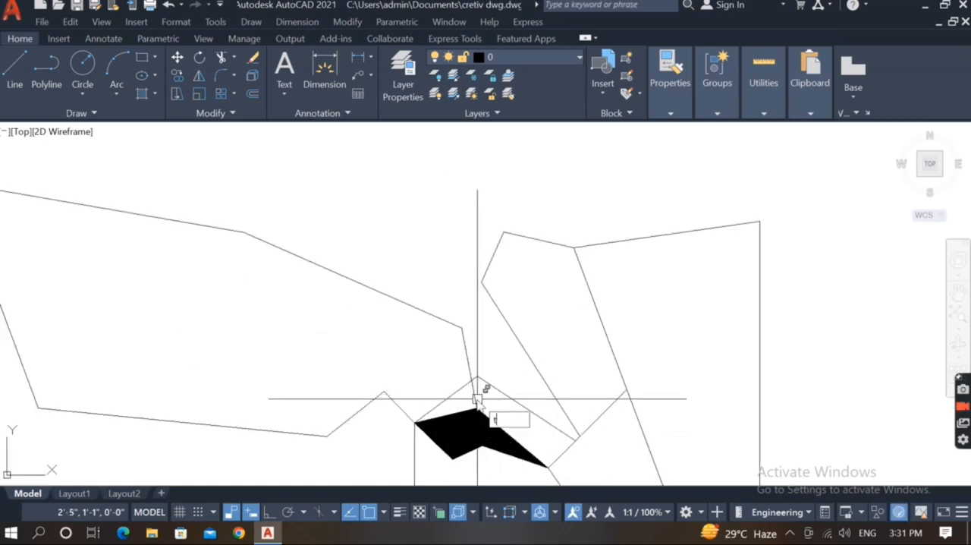
{"action": "key", "text": "Return"}
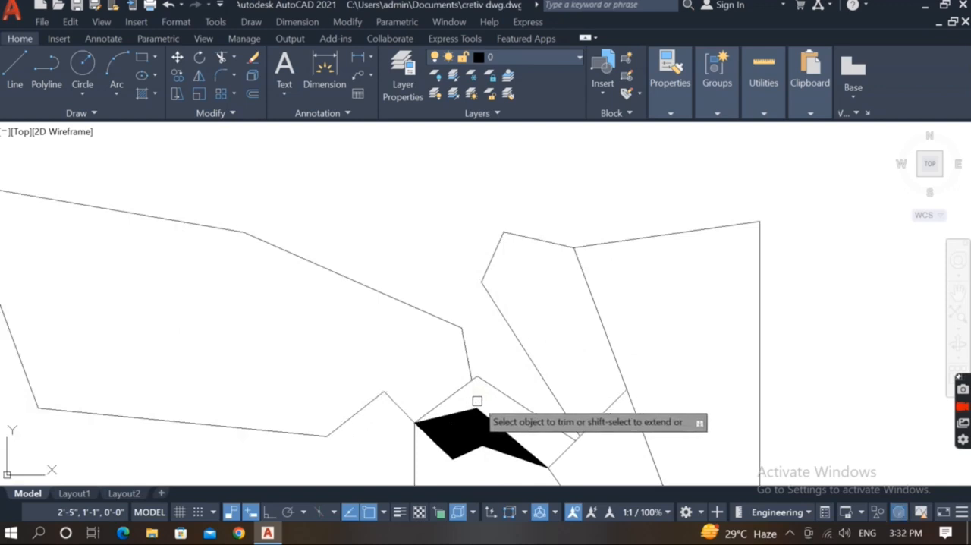
{"action": "key", "text": "Escape"}
{"action": "left_click", "coordinate": [472, 380]}
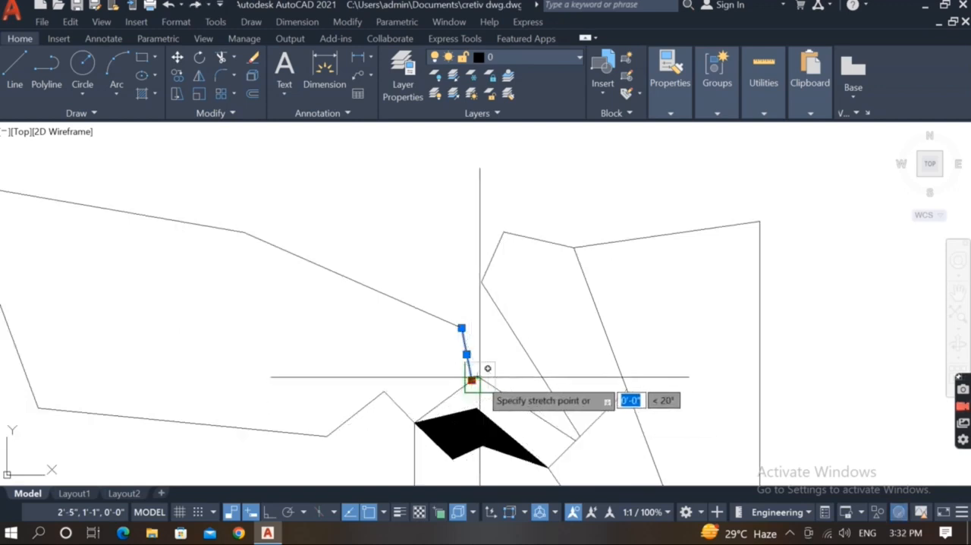
{"action": "key", "text": "Escape"}
{"action": "key", "text": "Escape"}
Draw an inner line from the small peak up about 1", left across the ear-like shape, then up to its far tip.
{"action": "scroll", "coordinate": [470, 360], "scroll_direction": "down", "scroll_amount": 5}
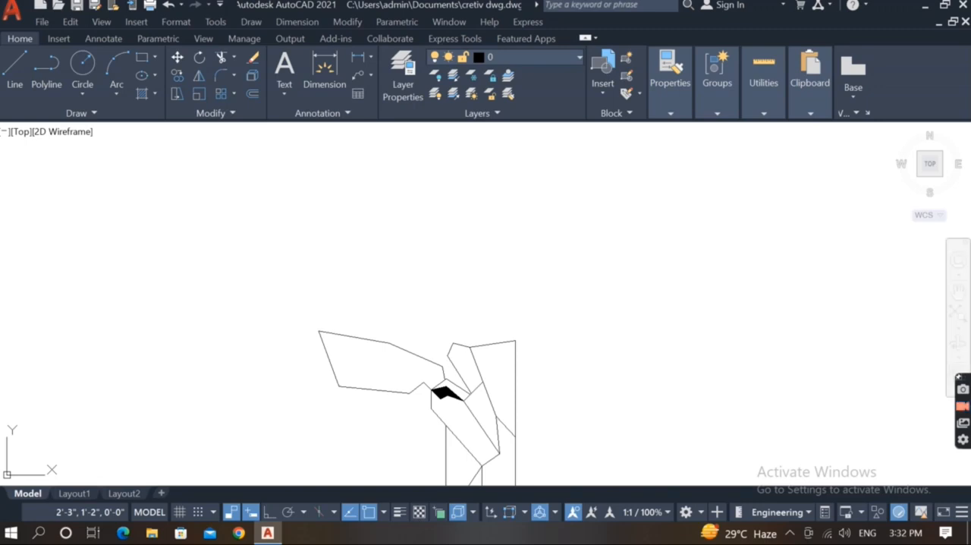
{"action": "scroll", "coordinate": [402, 368], "scroll_direction": "down", "scroll_amount": 2}
{"action": "type", "text": "l"}
{"action": "key", "text": "Return"}
{"action": "scroll", "coordinate": [401, 375], "scroll_direction": "up", "scroll_amount": 4}
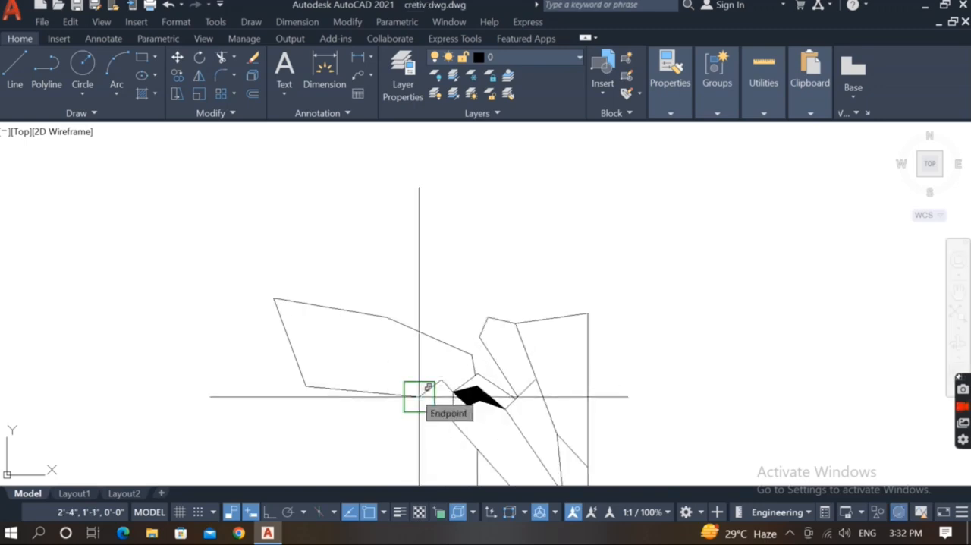
{"action": "left_click", "coordinate": [441, 380]}
{"action": "scroll", "coordinate": [415, 358], "scroll_direction": "up", "scroll_amount": 3}
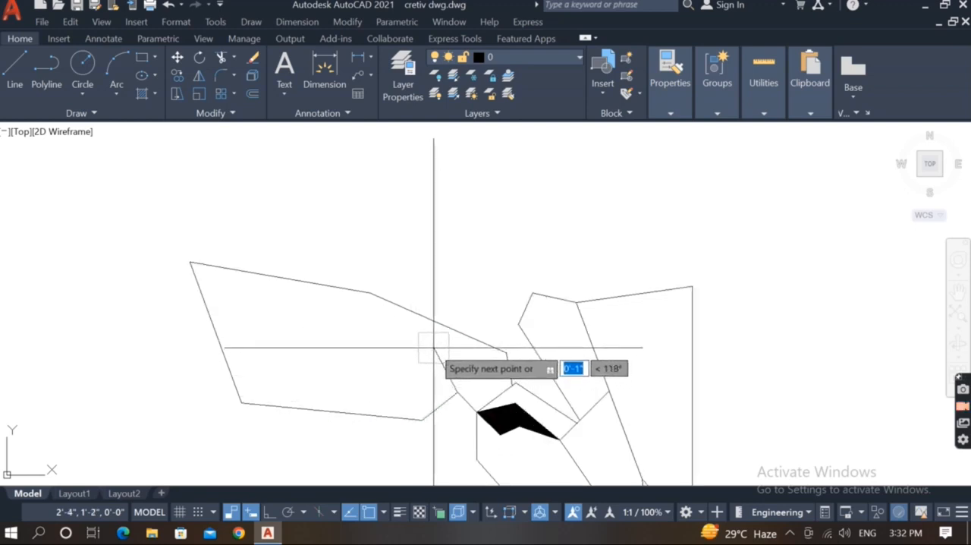
{"action": "left_click", "coordinate": [436, 346]}
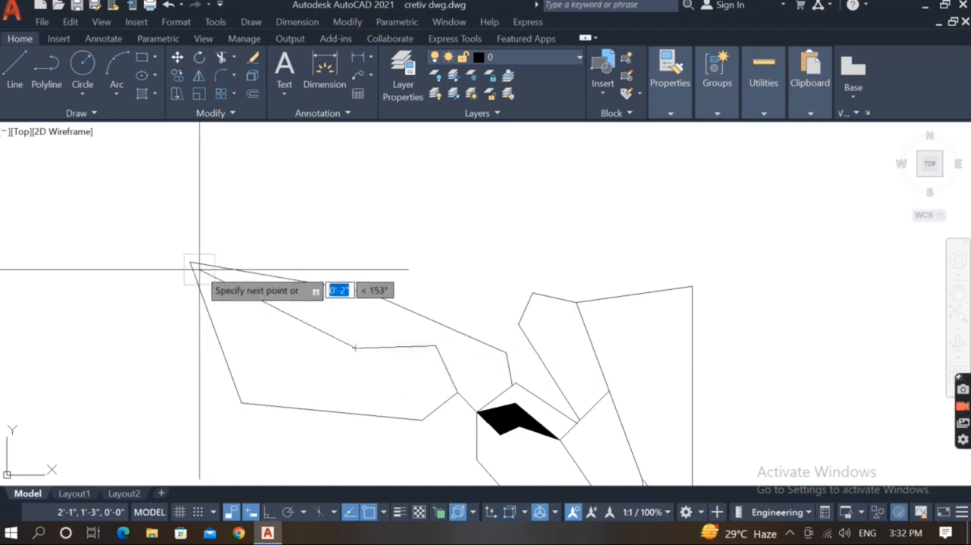
{"action": "scroll", "coordinate": [409, 393], "scroll_direction": "down", "scroll_amount": 3}
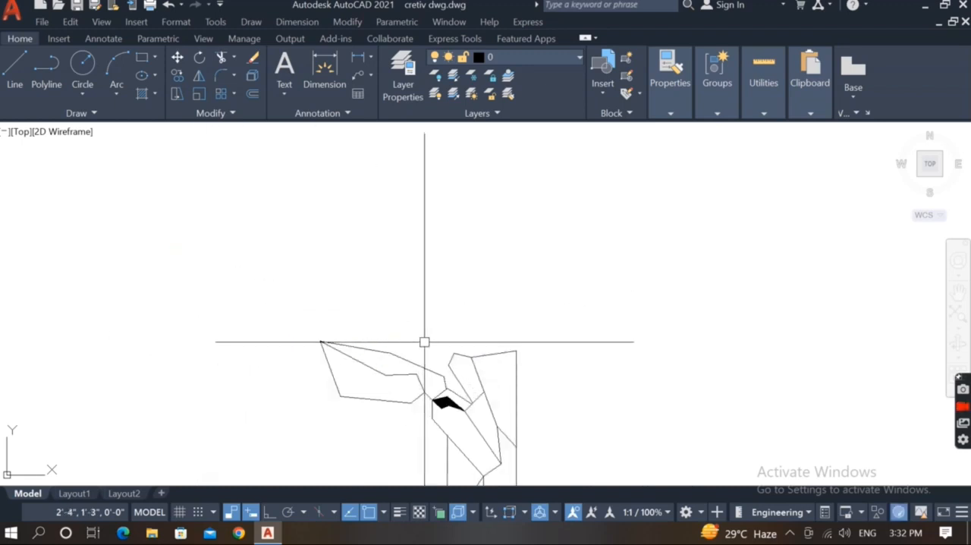
Draw a spike from the ear's upper edge up about 1", then down in two segments to the upper outline's left corner.
{"action": "scroll", "coordinate": [421, 336], "scroll_direction": "down", "scroll_amount": 2}
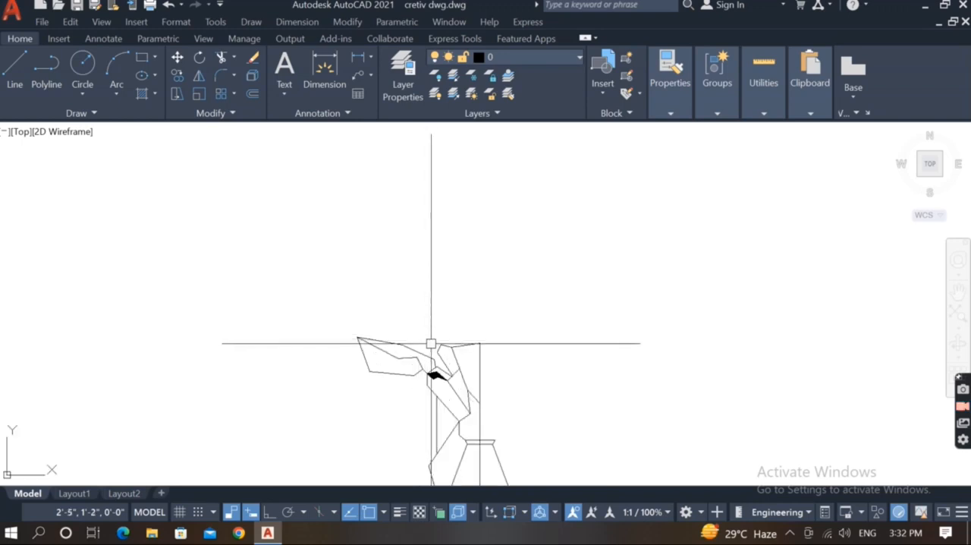
{"action": "left_click", "coordinate": [437, 351]}
{"action": "scroll", "coordinate": [436, 347], "scroll_direction": "up", "scroll_amount": 3}
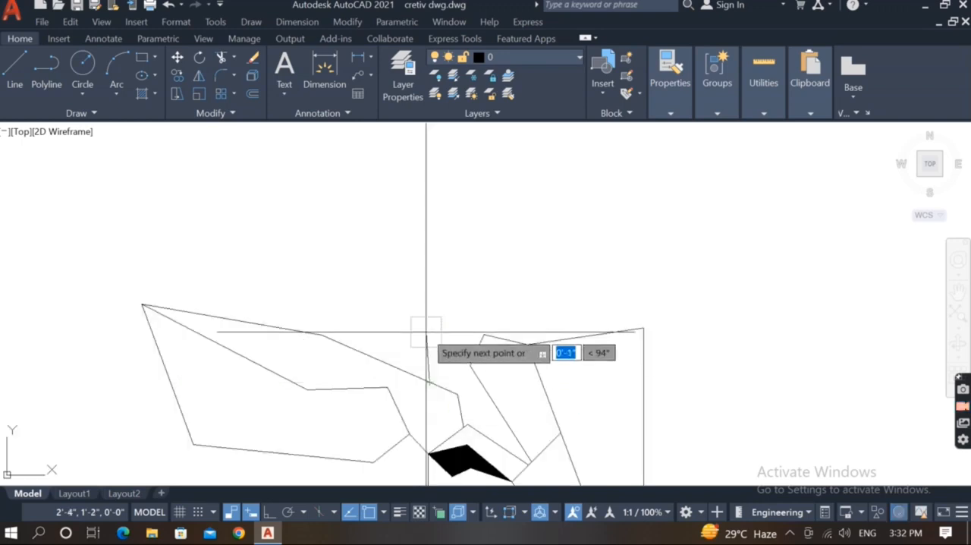
{"action": "scroll", "coordinate": [430, 340], "scroll_direction": "down", "scroll_amount": 3}
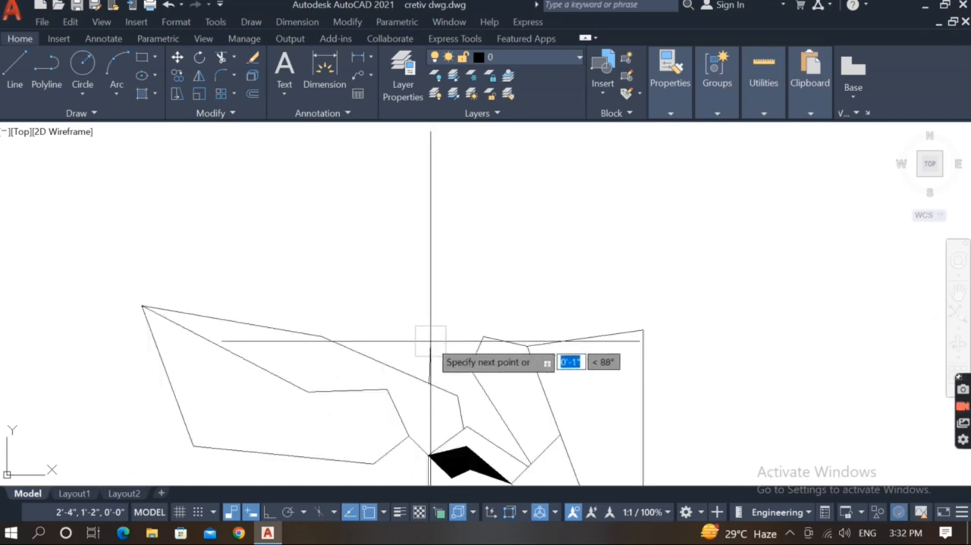
{"action": "scroll", "coordinate": [431, 341], "scroll_direction": "up", "scroll_amount": 2}
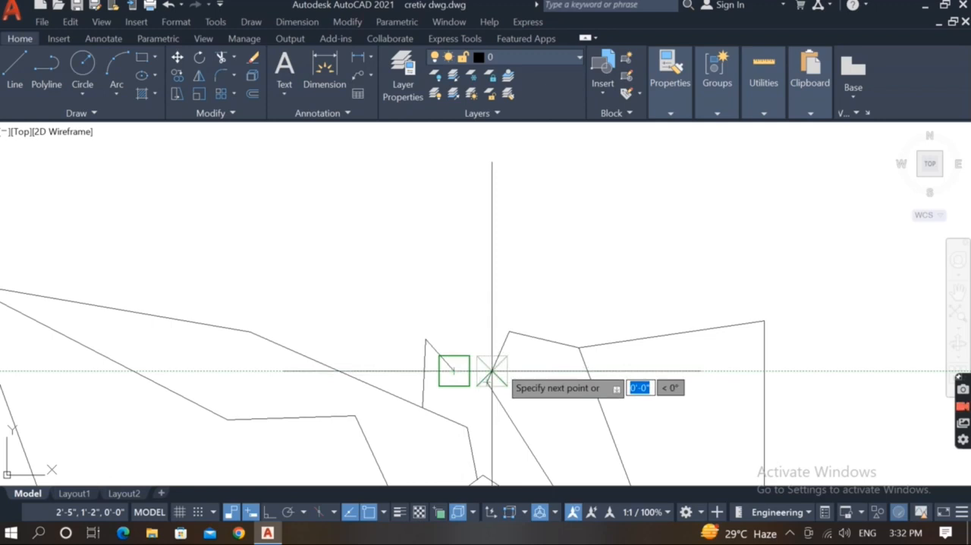
{"action": "left_click", "coordinate": [487, 381]}
{"action": "key", "text": "Return"}
{"action": "key", "text": "Return"}
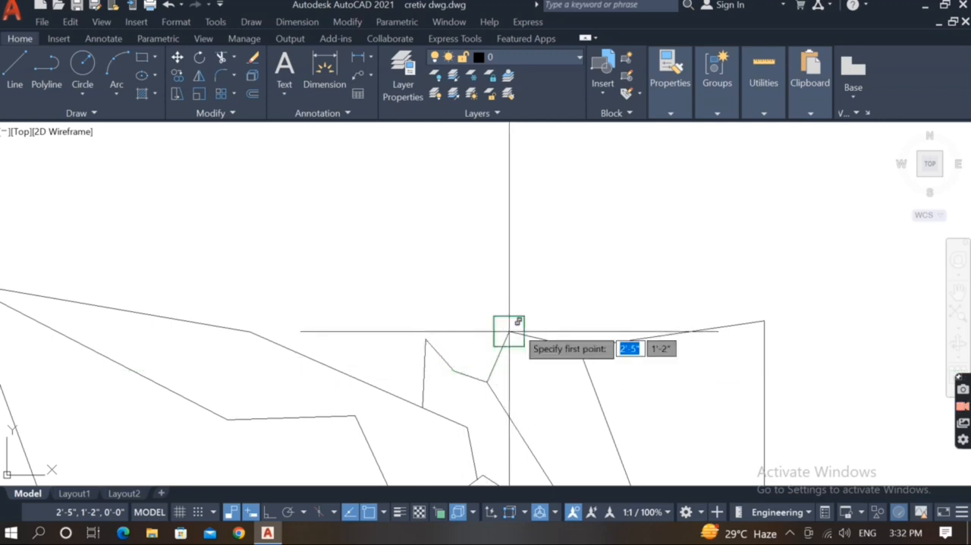
{"action": "scroll", "coordinate": [485, 319], "scroll_direction": "down", "scroll_amount": 2}
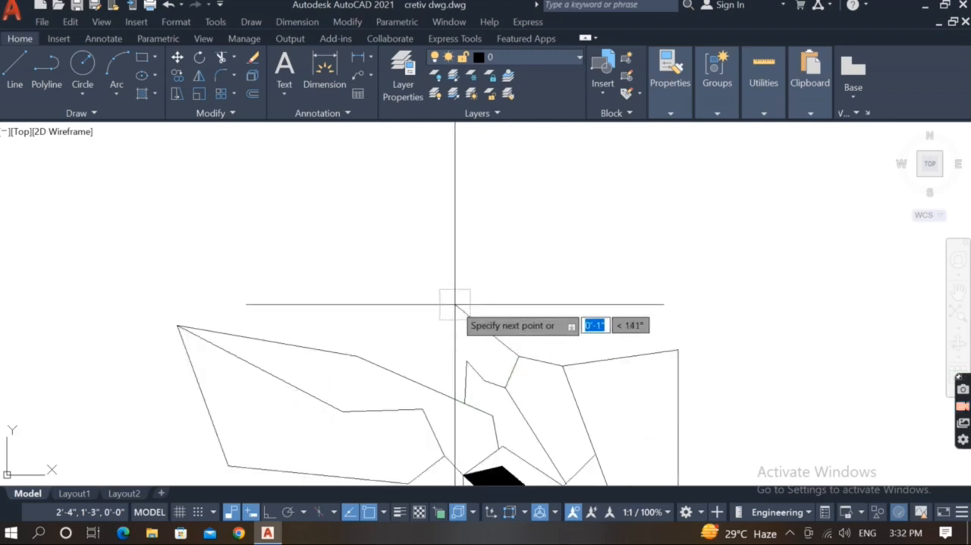
{"action": "key", "text": "Escape"}
Fill the narrow closed shape beside the long slanted line with a SOLID hatch.
{"action": "scroll", "coordinate": [452, 301], "scroll_direction": "down", "scroll_amount": 3}
{"action": "type", "text": "h"}
{"action": "key", "text": "Return"}
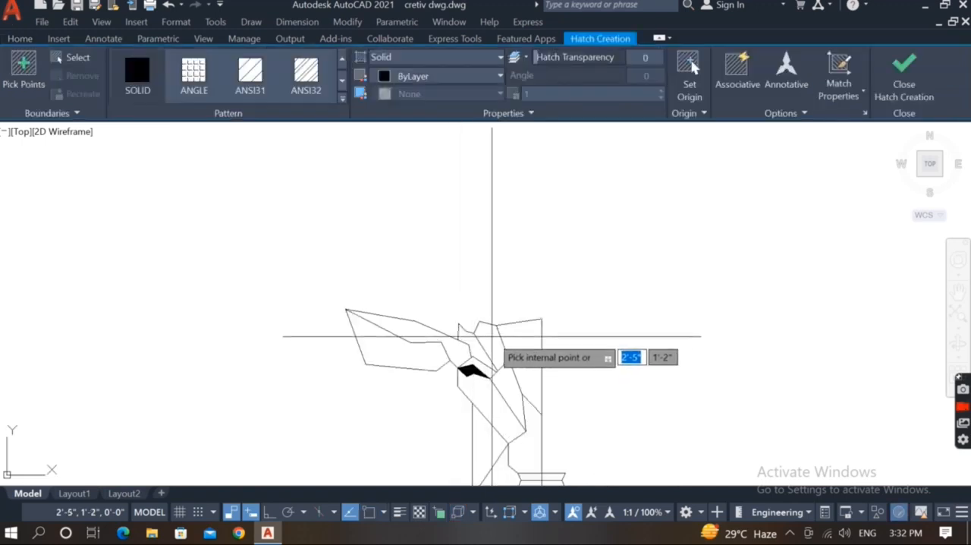
{"action": "left_click", "coordinate": [488, 341]}
{"action": "key", "text": "Return"}
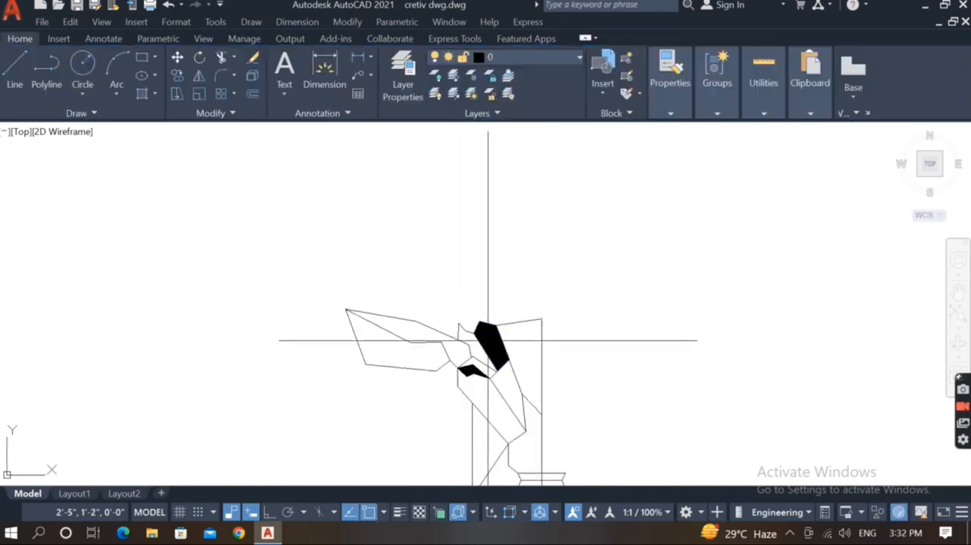
{"action": "type", "text": "l"}
{"action": "key", "text": "Return"}
{"action": "left_click", "coordinate": [479, 321]}
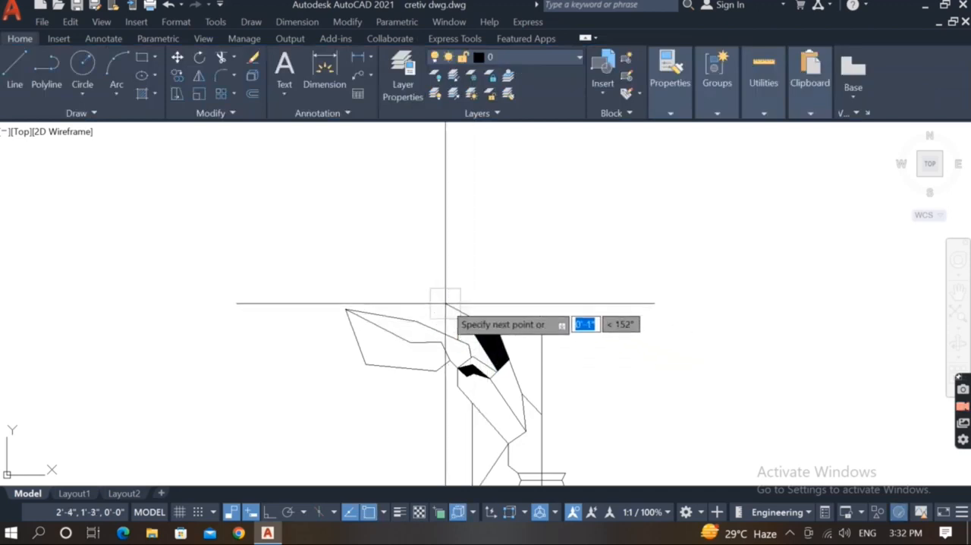
{"action": "scroll", "coordinate": [445, 303], "scroll_direction": "up", "scroll_amount": 3}
{"action": "scroll", "coordinate": [427, 312], "scroll_direction": "down", "scroll_amount": 2}
{"action": "key", "text": "Return"}
{"action": "key", "text": "Return"}
Draw a spike from the large filled shape's top corner, about 2" up and left, then back down to the small peak's left edge.
{"action": "scroll", "coordinate": [487, 342], "scroll_direction": "up", "scroll_amount": 1}
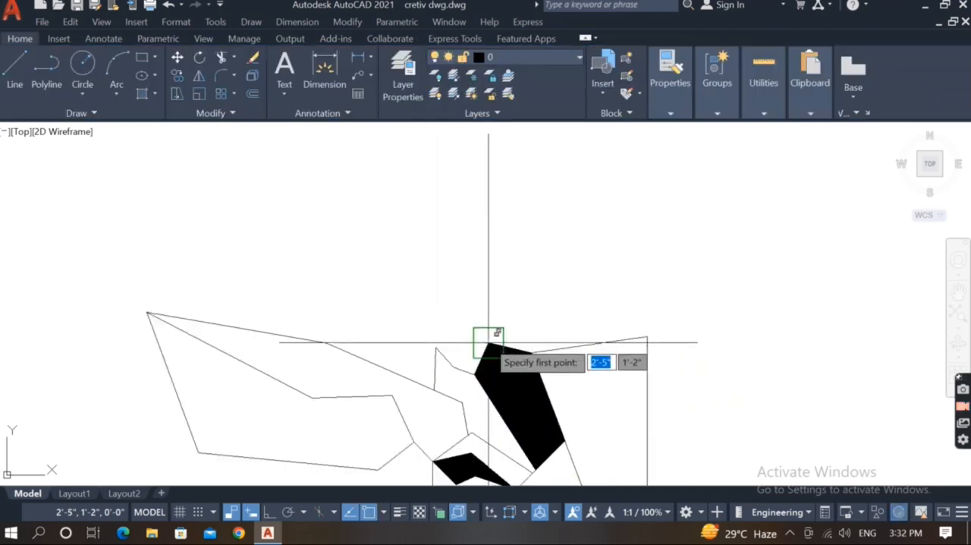
{"action": "left_click", "coordinate": [489, 341]}
{"action": "scroll", "coordinate": [417, 280], "scroll_direction": "down", "scroll_amount": 2}
{"action": "scroll", "coordinate": [417, 282], "scroll_direction": "up", "scroll_amount": 1}
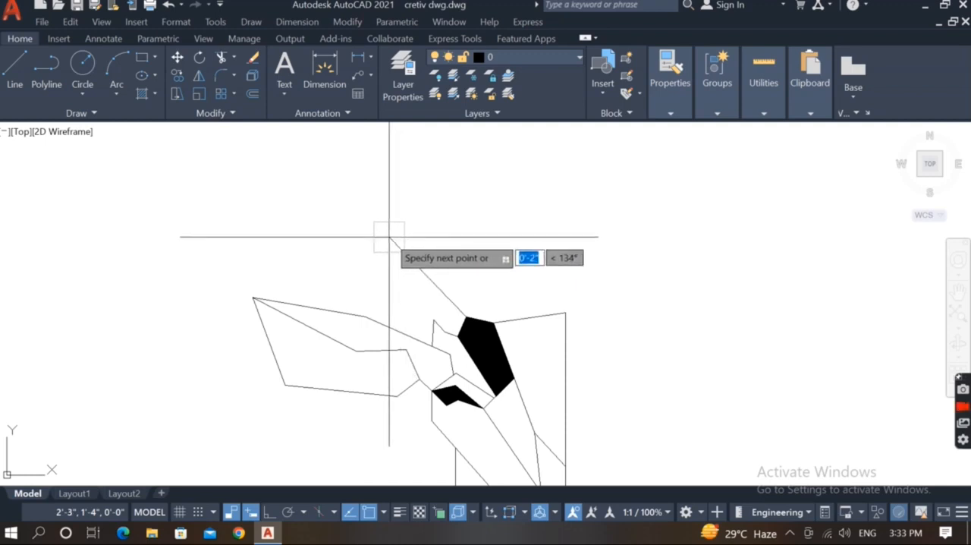
{"action": "scroll", "coordinate": [425, 332], "scroll_direction": "up", "scroll_amount": 2}
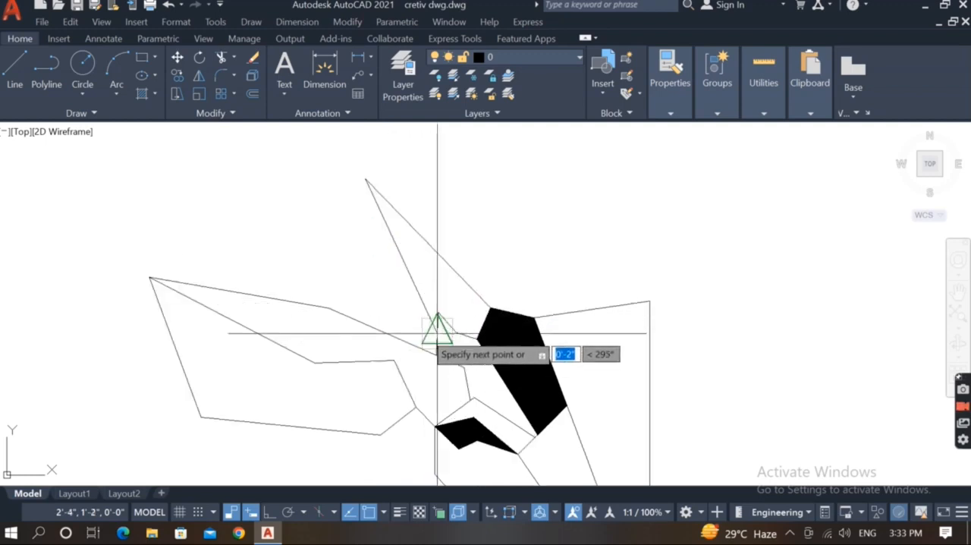
{"action": "scroll", "coordinate": [359, 225], "scroll_direction": "down", "scroll_amount": 3}
Draw the antler's outer edge from the spike's base with a short segment up and left, then a longer one of about 6".
{"action": "middle_click_drag", "start_coordinate": [325, 210], "coordinate": [372, 319]}
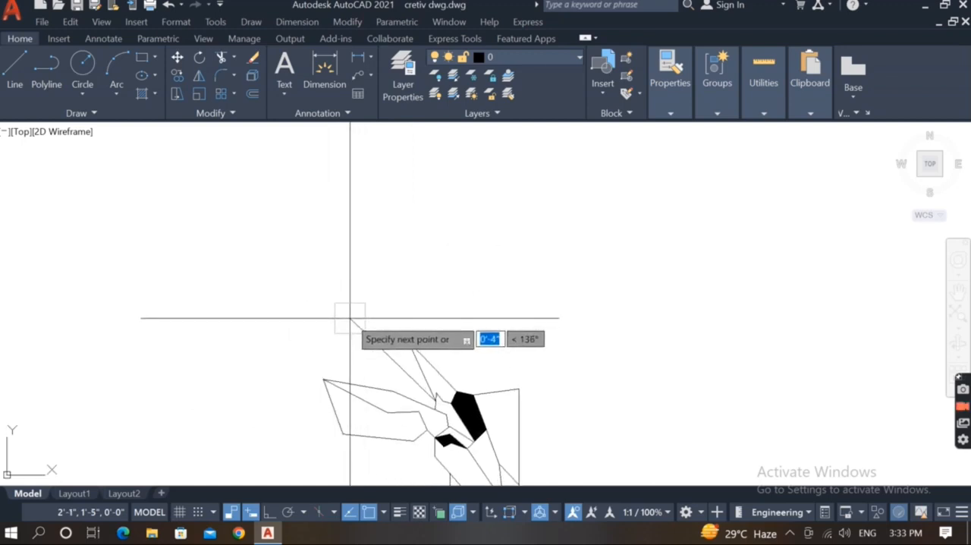
{"action": "scroll", "coordinate": [392, 364], "scroll_direction": "up", "scroll_amount": 4}
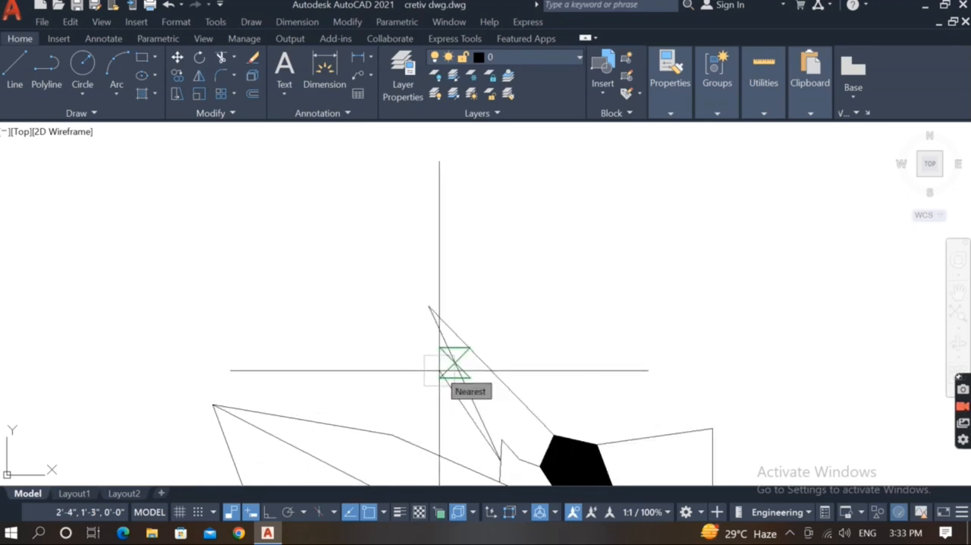
{"action": "scroll", "coordinate": [439, 370], "scroll_direction": "up", "scroll_amount": 2}
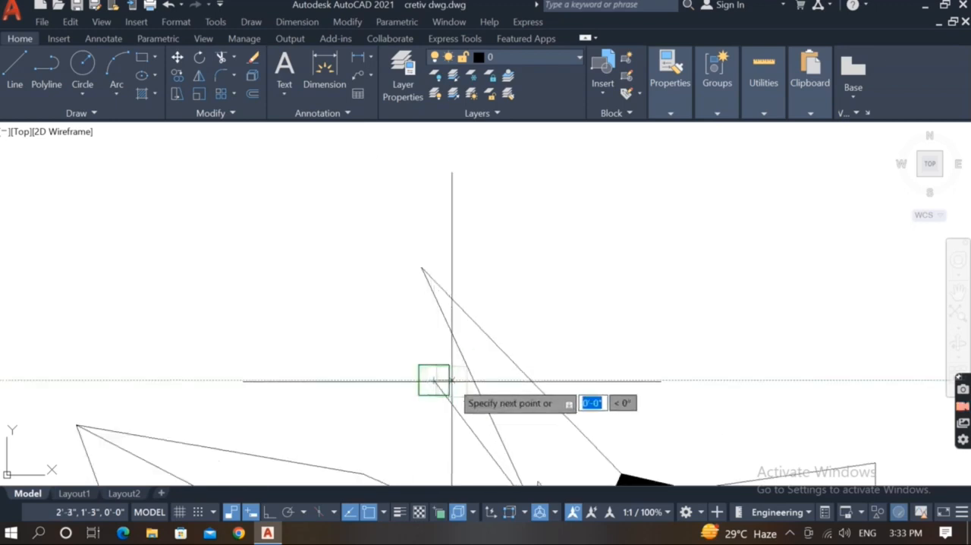
{"action": "scroll", "coordinate": [364, 334], "scroll_direction": "down", "scroll_amount": 5}
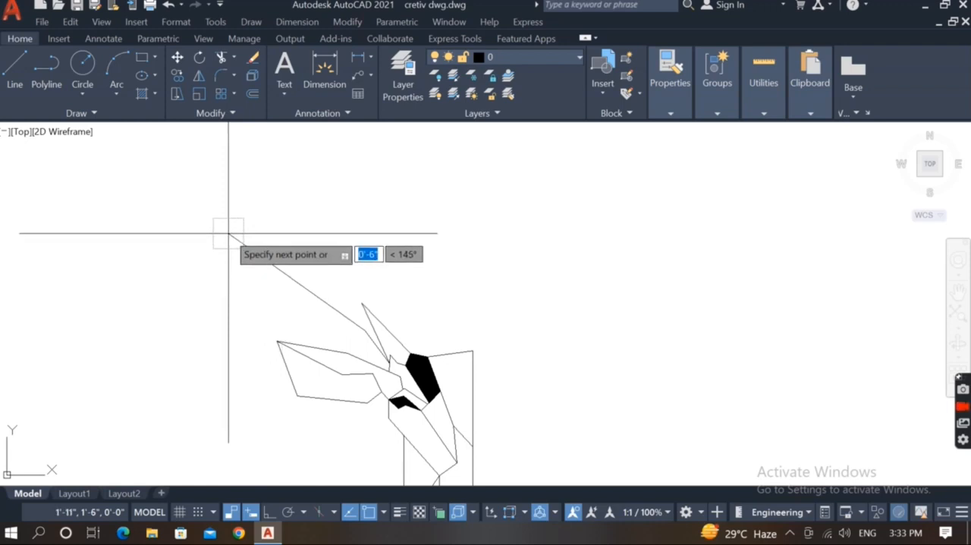
{"action": "scroll", "coordinate": [329, 351], "scroll_direction": "down", "scroll_amount": 2}
{"action": "scroll", "coordinate": [293, 332], "scroll_direction": "up", "scroll_amount": 2}
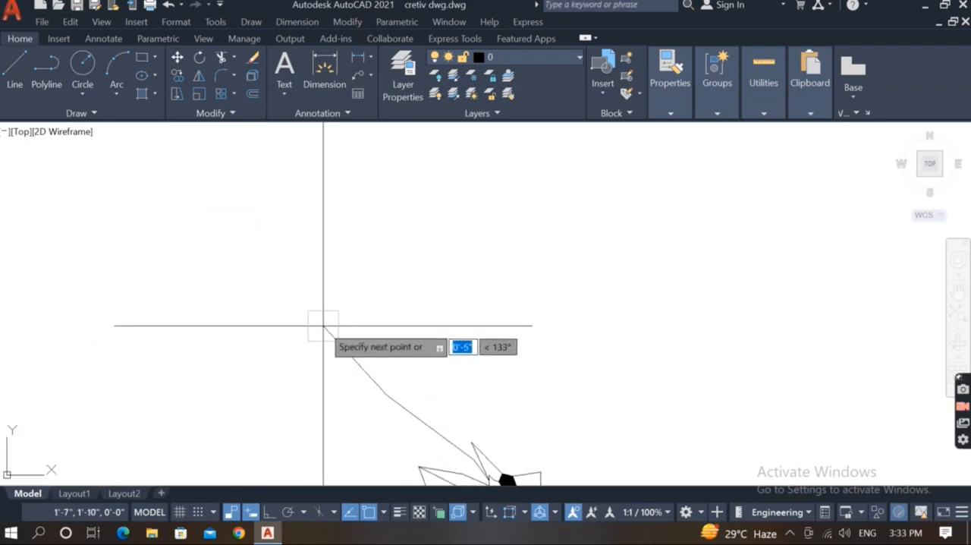
{"action": "scroll", "coordinate": [356, 303], "scroll_direction": "down", "scroll_amount": 4}
{"action": "scroll", "coordinate": [343, 314], "scroll_direction": "up", "scroll_amount": 3}
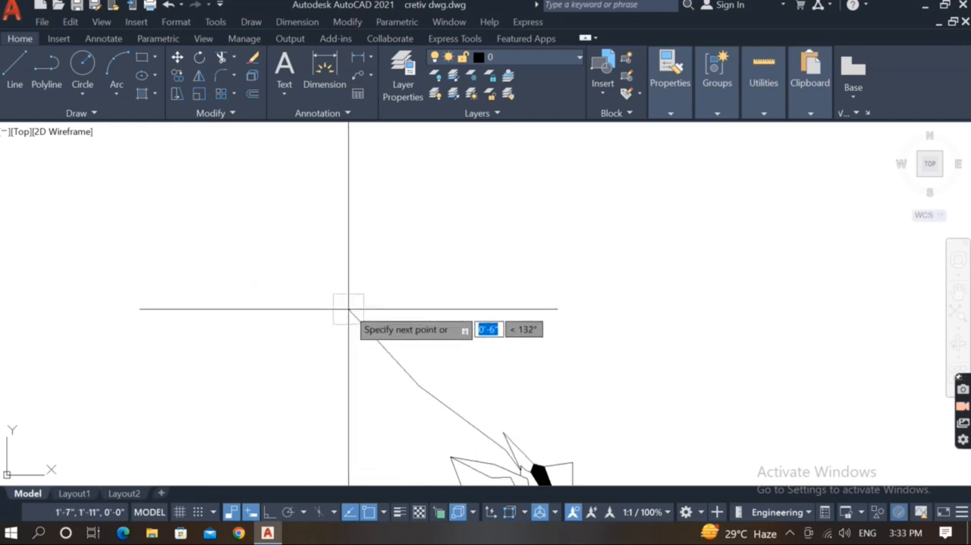
{"action": "scroll", "coordinate": [379, 323], "scroll_direction": "down", "scroll_amount": 3}
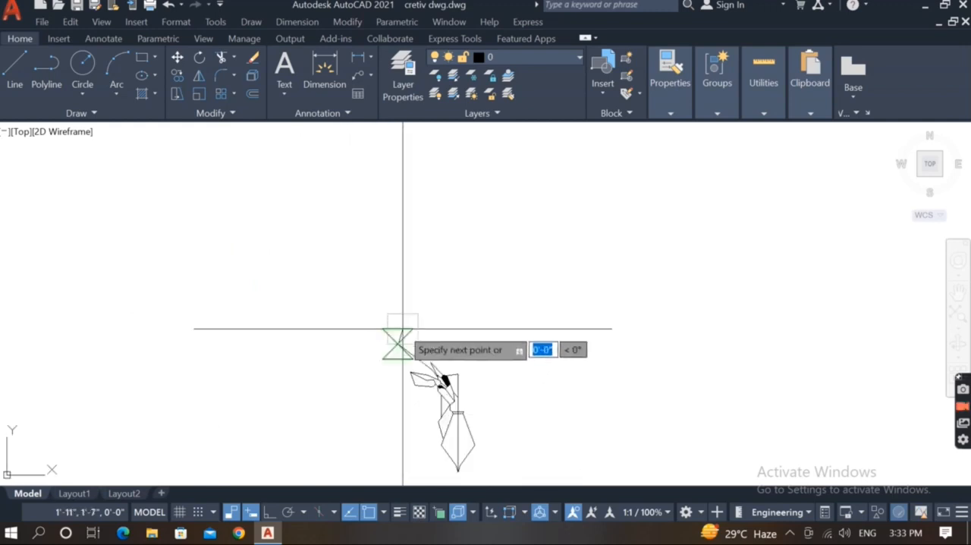
{"action": "scroll", "coordinate": [410, 216], "scroll_direction": "up", "scroll_amount": 3}
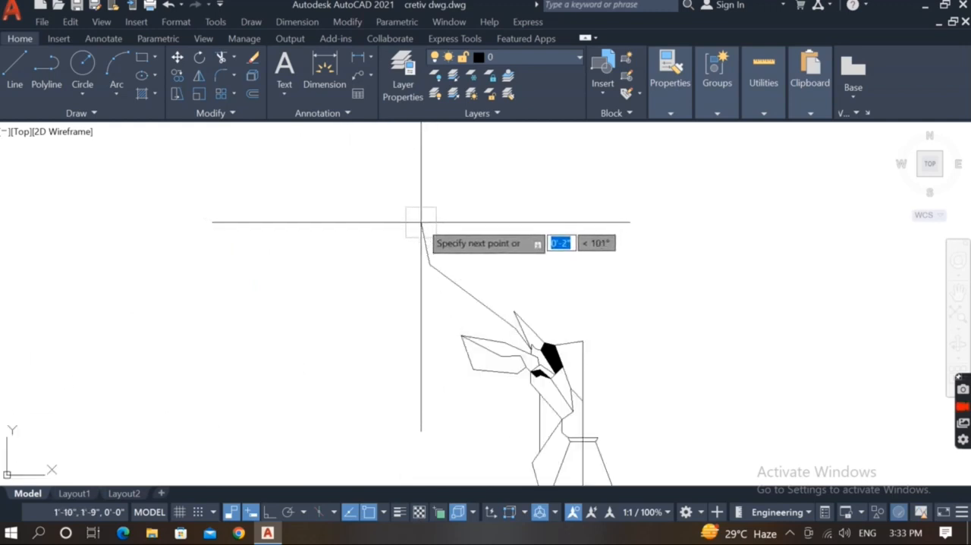
{"action": "scroll", "coordinate": [410, 252], "scroll_direction": "up", "scroll_amount": 2}
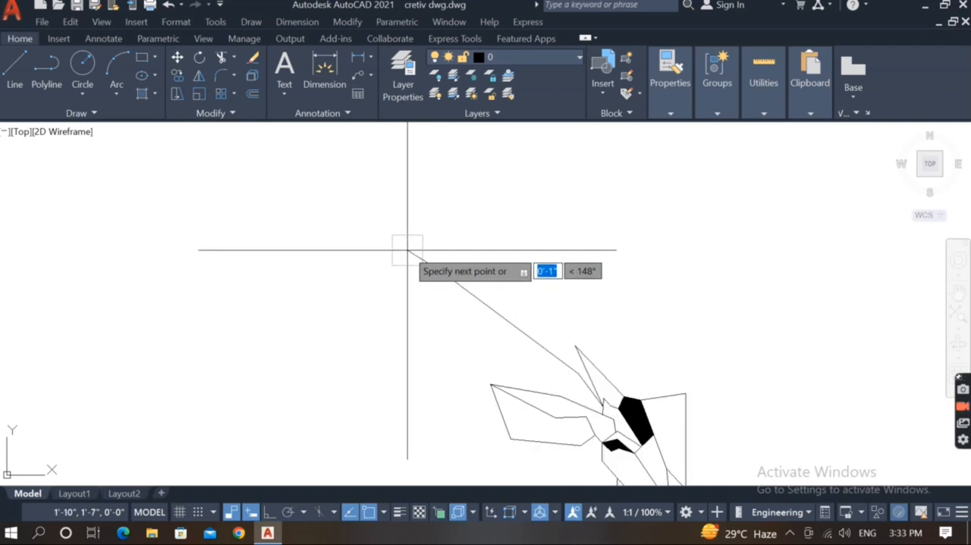
Continue the antler's outer edge about 2" steeply up, about 3" up and left, then about 3" nearly straight up to its tip.
{"action": "left_click", "coordinate": [442, 271]}
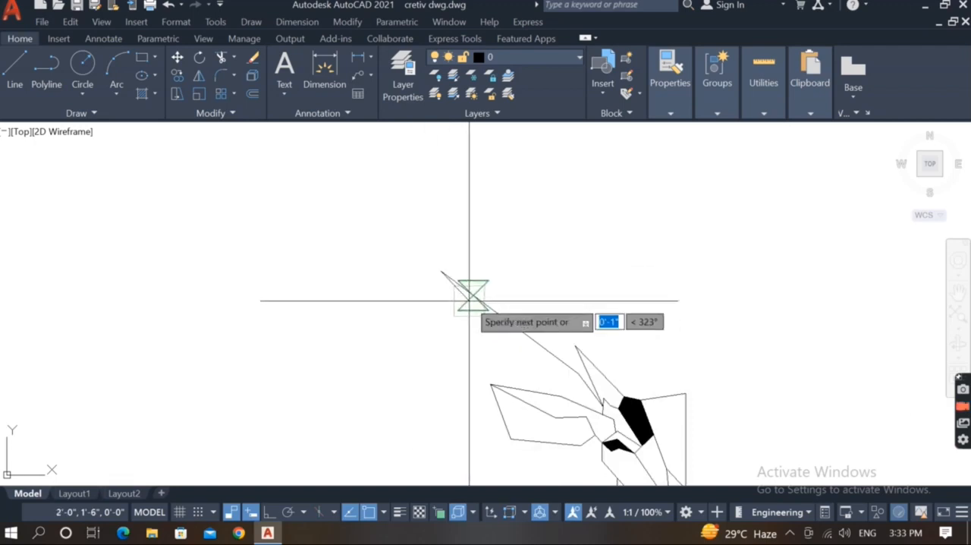
{"action": "left_click", "coordinate": [422, 199]}
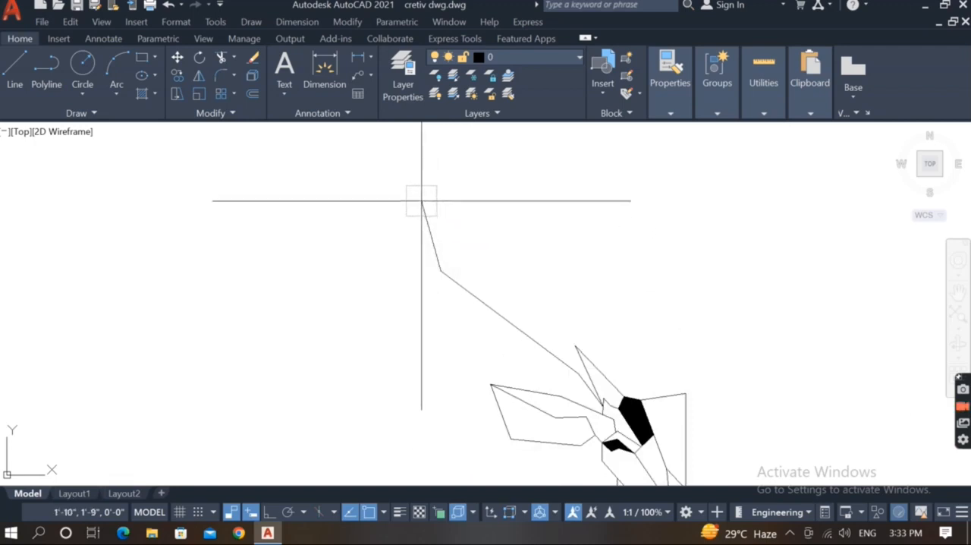
{"action": "left_click", "coordinate": [355, 157]}
{"action": "scroll", "coordinate": [357, 288], "scroll_direction": "down", "scroll_amount": 2}
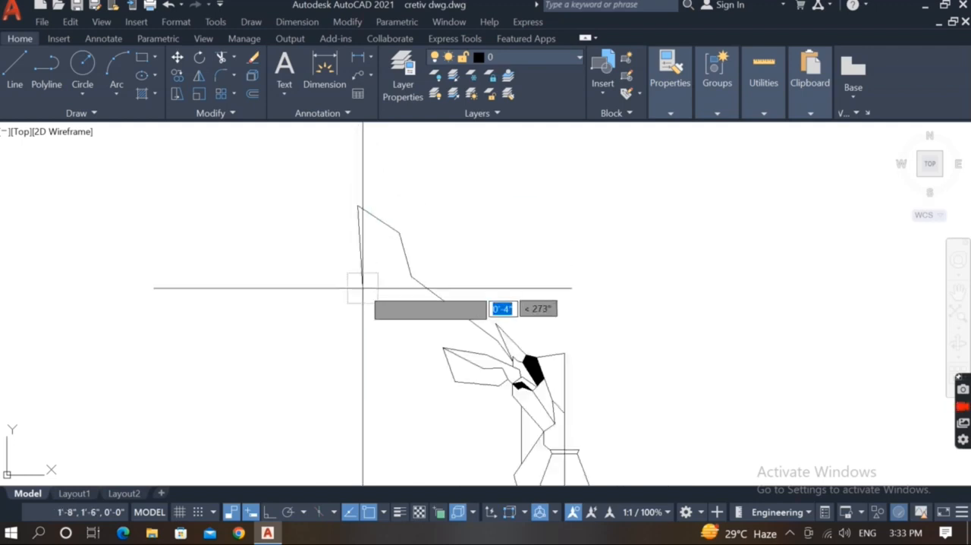
{"action": "left_click", "coordinate": [358, 141]}
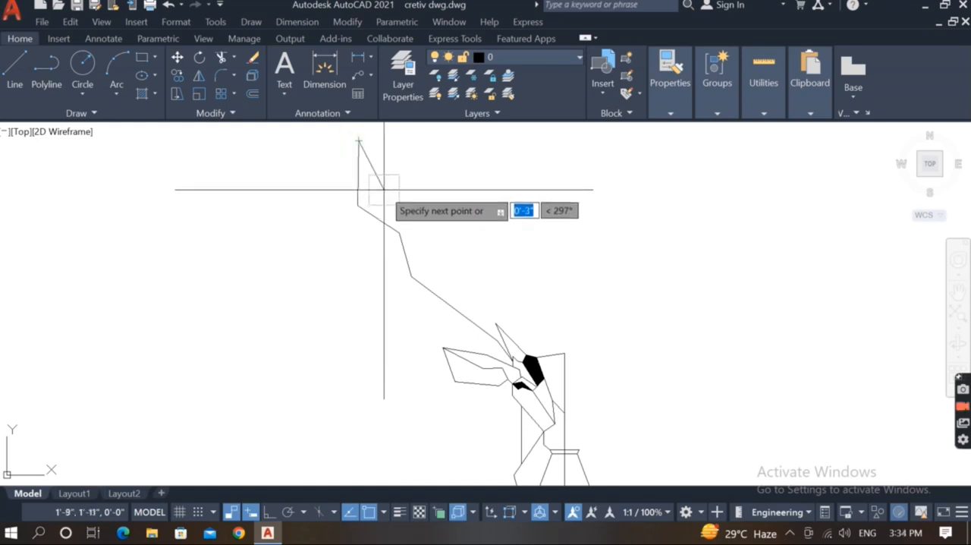
Draw the antler's inner edge down from the tip with a steep segment and a down-right slanted segment, each about 3".
{"action": "scroll", "coordinate": [353, 198], "scroll_direction": "up", "scroll_amount": 2}
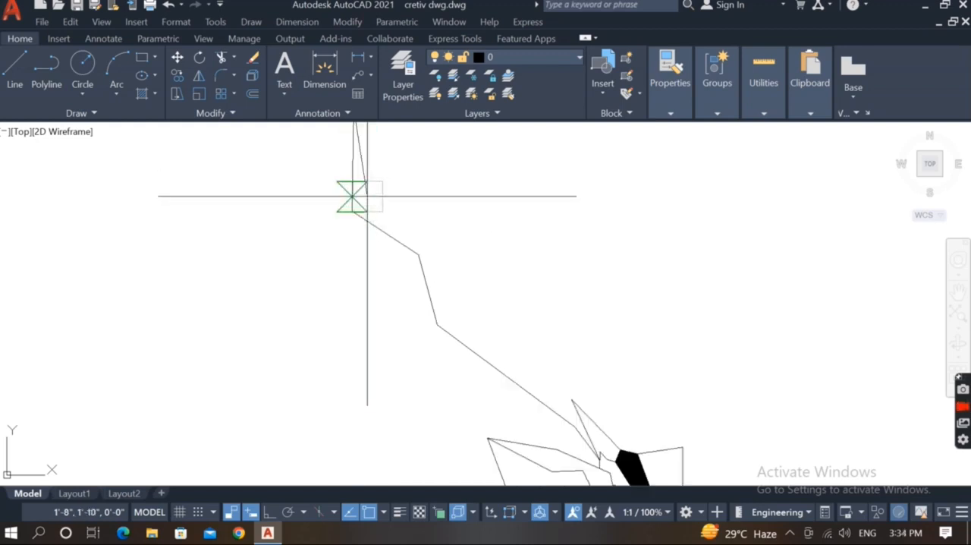
{"action": "scroll", "coordinate": [368, 198], "scroll_direction": "up", "scroll_amount": 1}
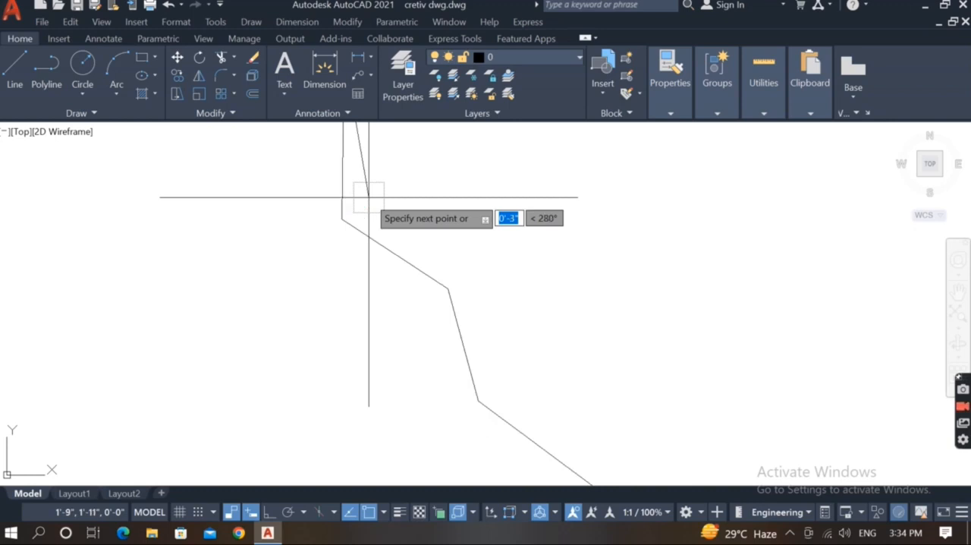
{"action": "left_click", "coordinate": [368, 197]}
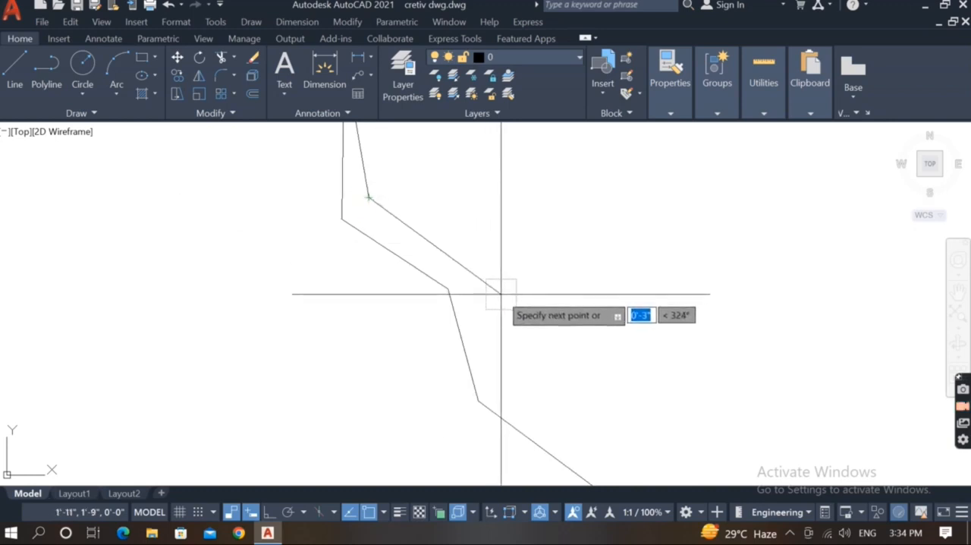
{"action": "left_click", "coordinate": [500, 293]}
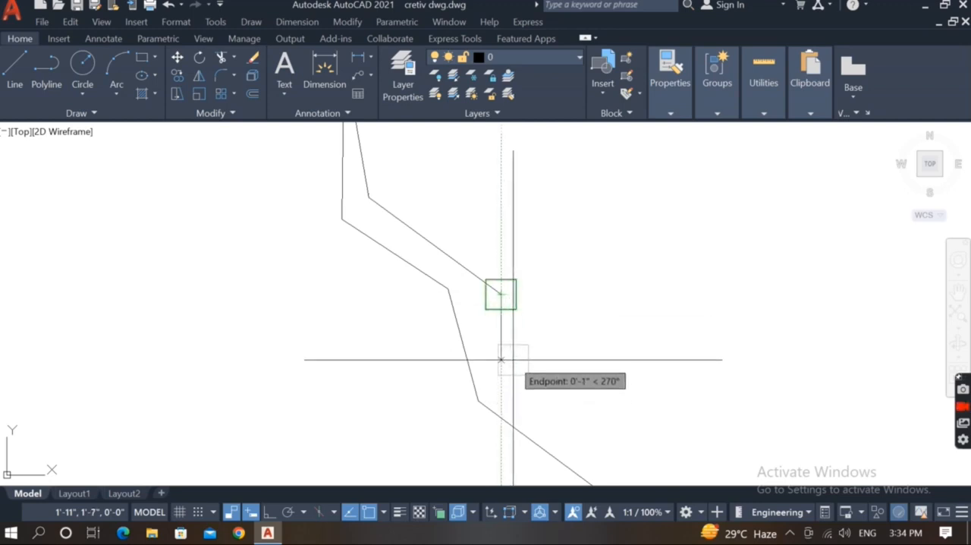
Extend the inner edge with two short steep segments of about 1" each, following the outer edge's bend.
{"action": "key", "text": "F8"}
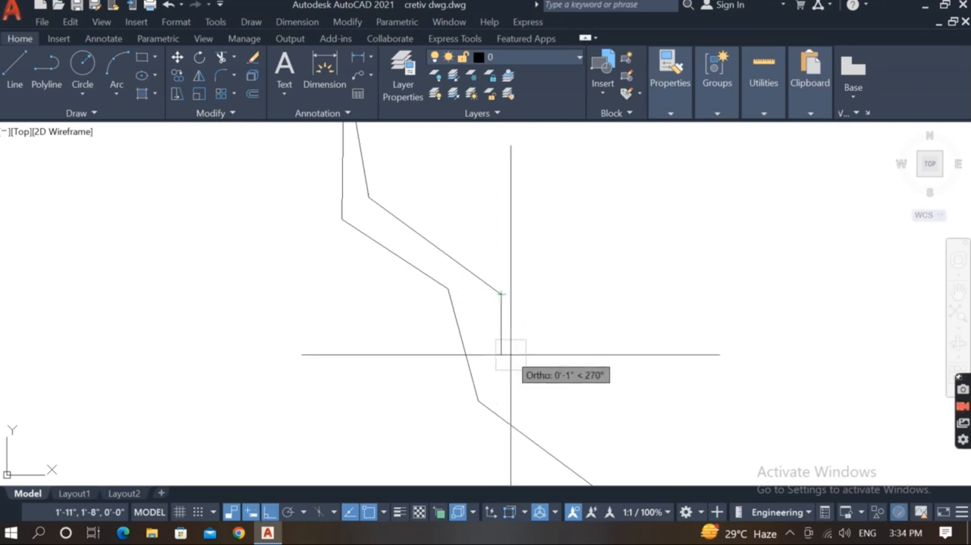
{"action": "key", "text": "F8"}
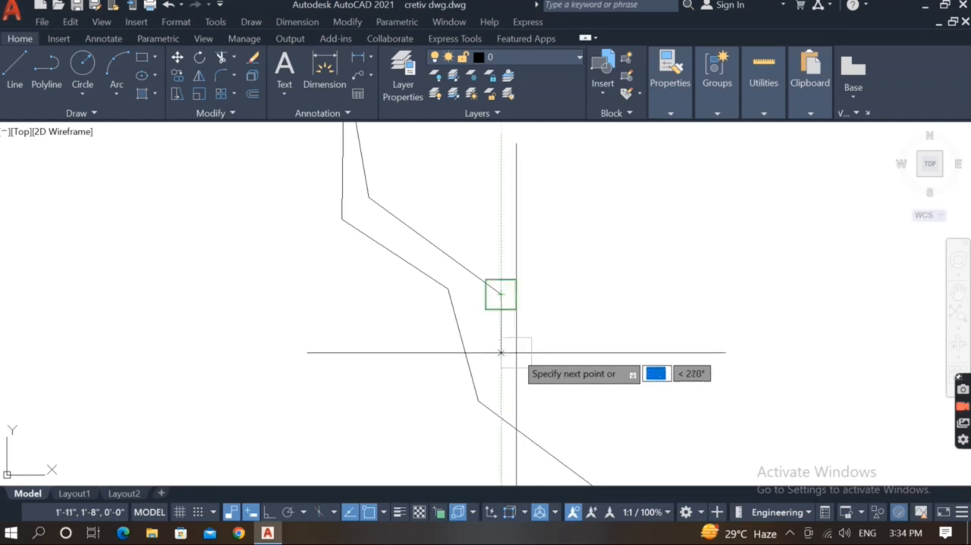
{"action": "left_click", "coordinate": [500, 357]}
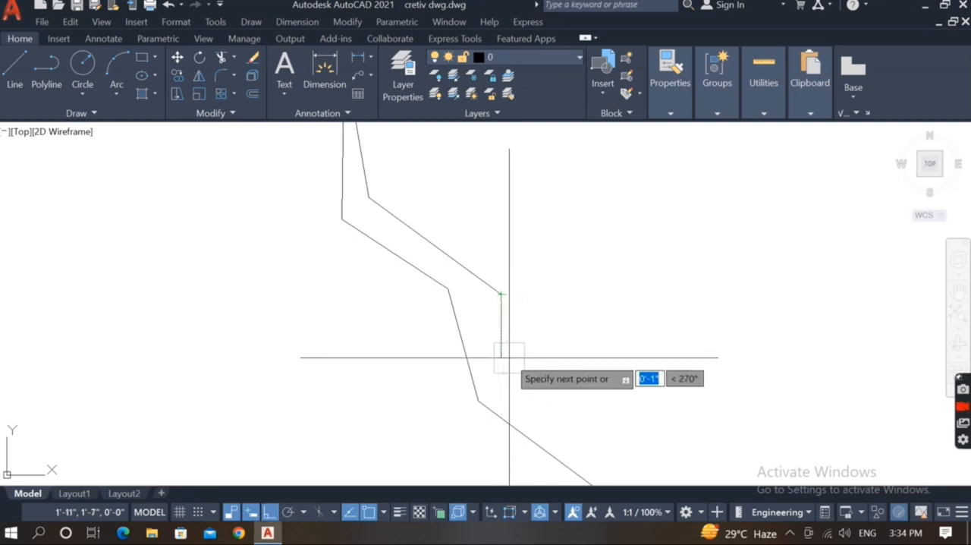
{"action": "scroll", "coordinate": [504, 357], "scroll_direction": "up", "scroll_amount": 2}
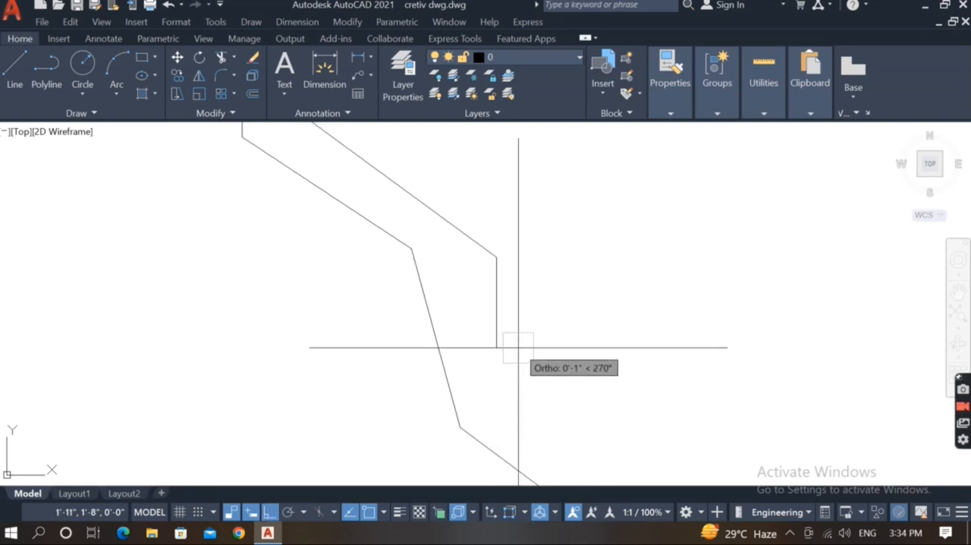
{"action": "key", "text": "F8"}
{"action": "left_click", "coordinate": [518, 347]}
{"action": "scroll", "coordinate": [489, 352], "scroll_direction": "down", "scroll_amount": 2}
{"action": "scroll", "coordinate": [525, 375], "scroll_direction": "up", "scroll_amount": 1}
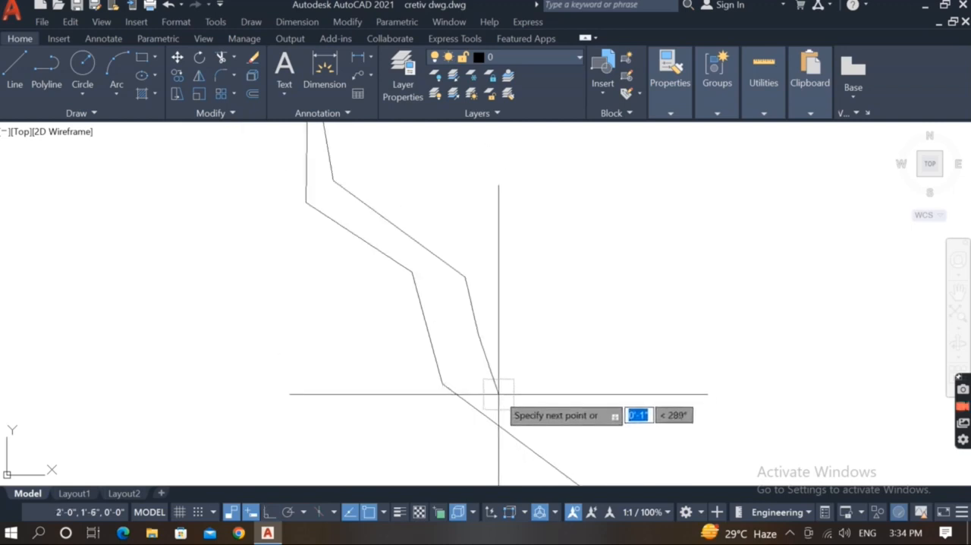
{"action": "left_click", "coordinate": [503, 403]}
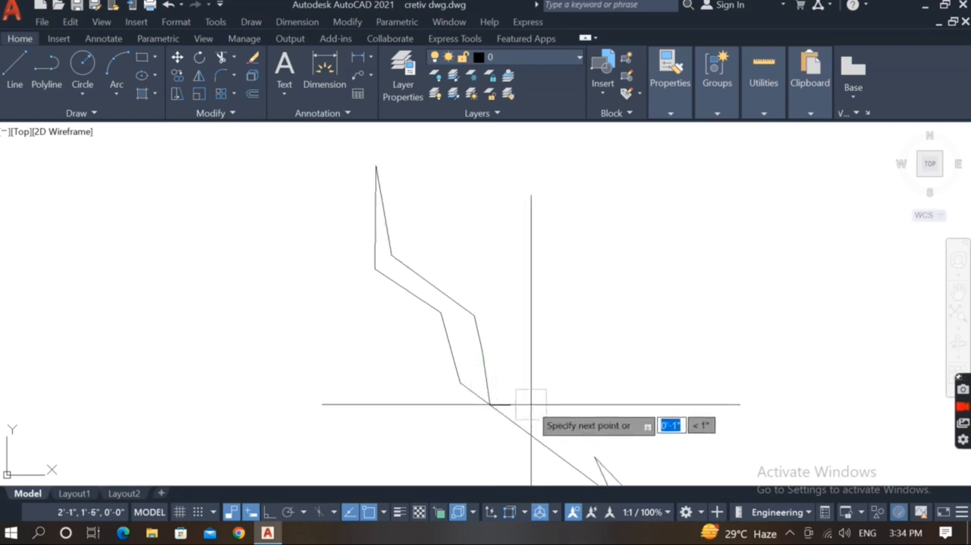
Continue the inner edge about 2" down and right, then draw a vertical line down across the outer edge using Ortho.
{"action": "scroll", "coordinate": [508, 399], "scroll_direction": "down", "scroll_amount": 2}
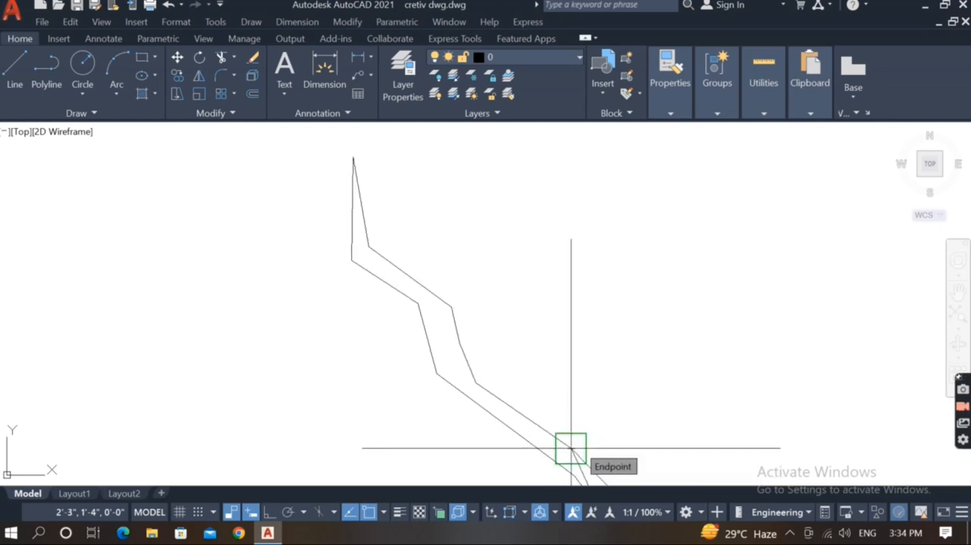
{"action": "scroll", "coordinate": [567, 392], "scroll_direction": "down", "scroll_amount": 2}
{"action": "middle_click_drag", "start_coordinate": [551, 390], "coordinate": [471, 362]}
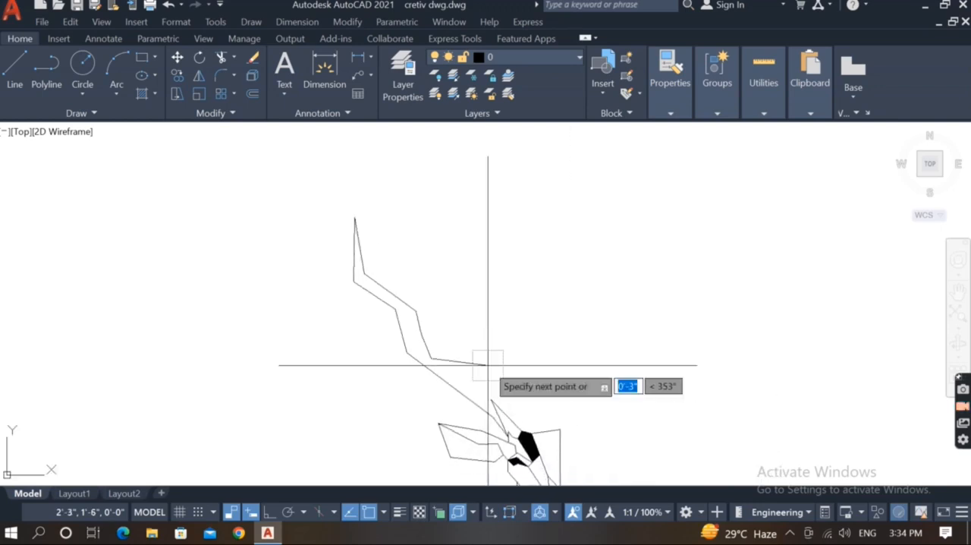
{"action": "scroll", "coordinate": [470, 378], "scroll_direction": "up", "scroll_amount": 2}
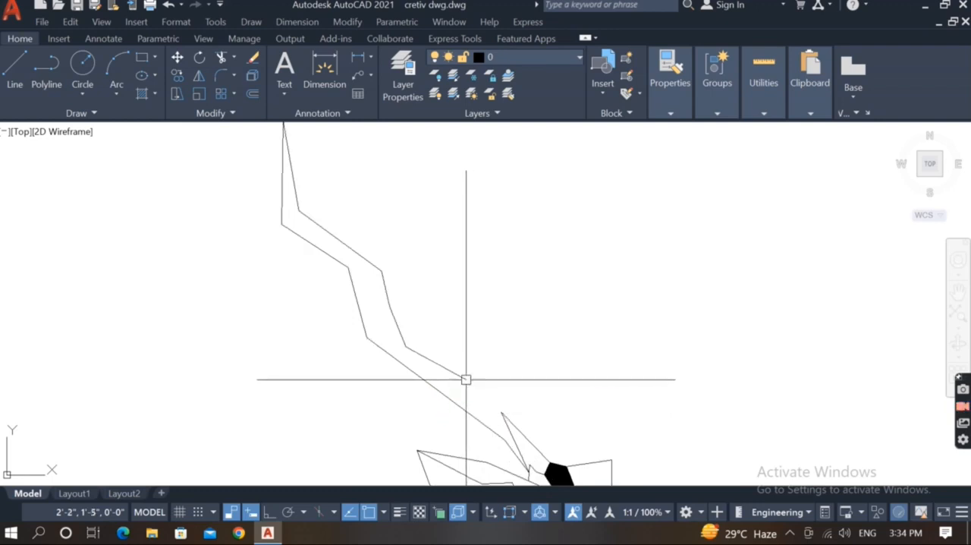
{"action": "left_click", "coordinate": [465, 379]}
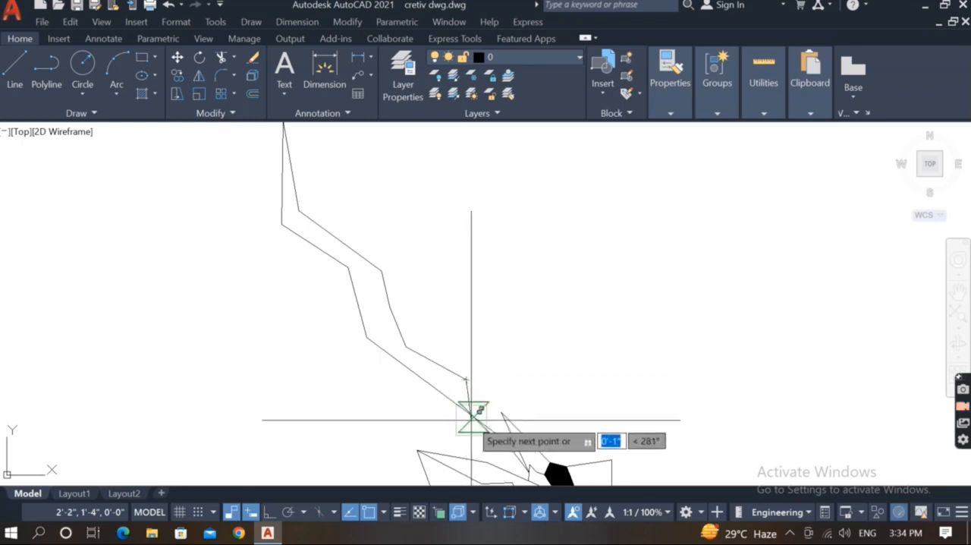
{"action": "scroll", "coordinate": [470, 417], "scroll_direction": "up", "scroll_amount": 2}
{"action": "key", "text": "F8"}
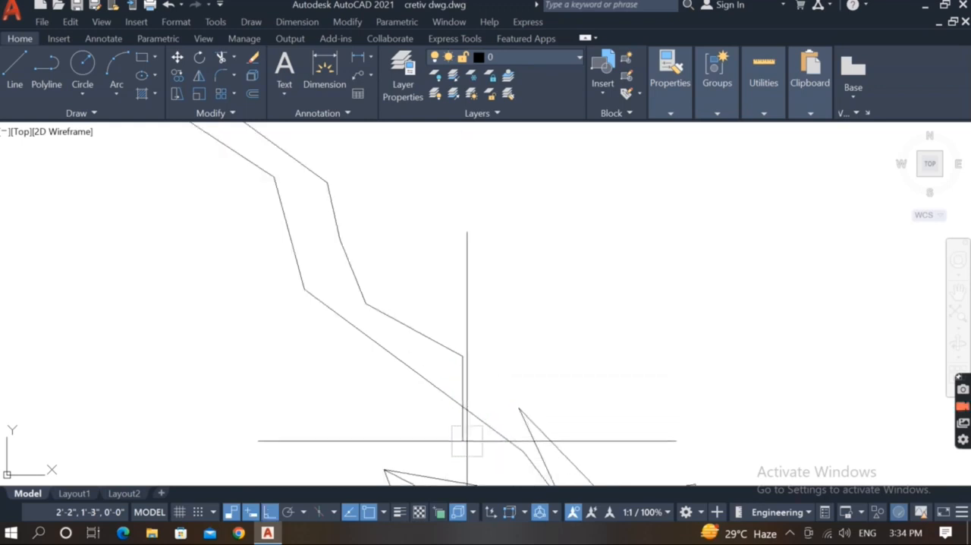
{"action": "key", "text": "Return"}
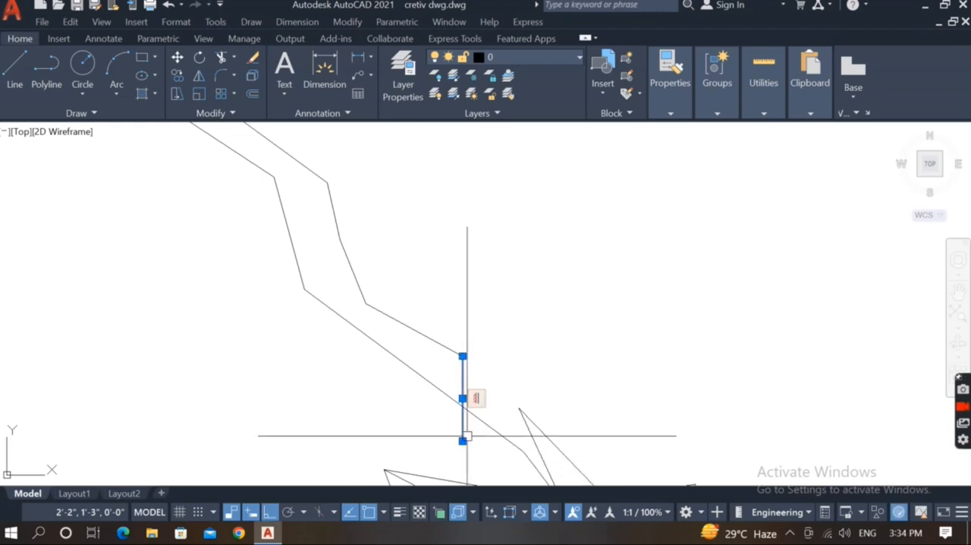
Trim the short vertical line where it extends below the antler's outer edge.
{"action": "key", "text": "Escape"}
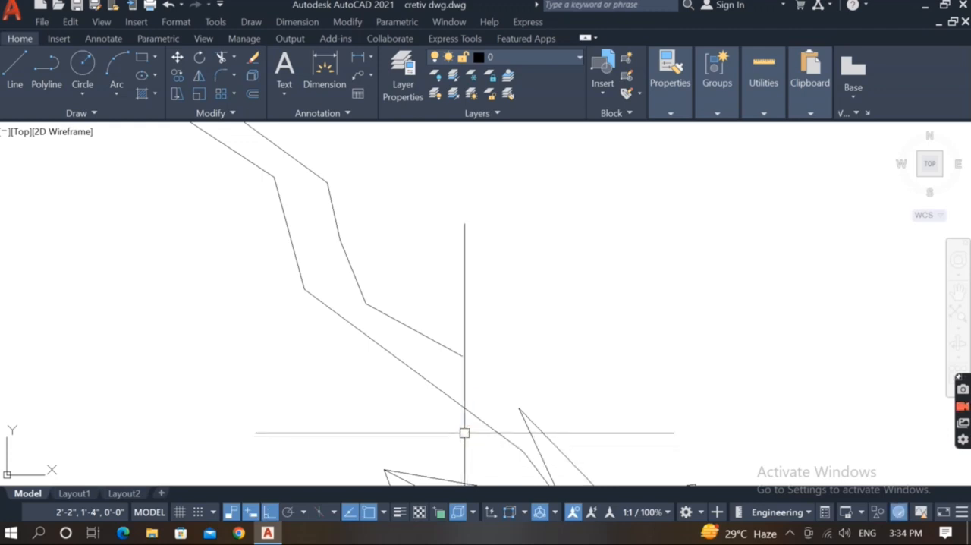
{"action": "key", "text": "Return"}
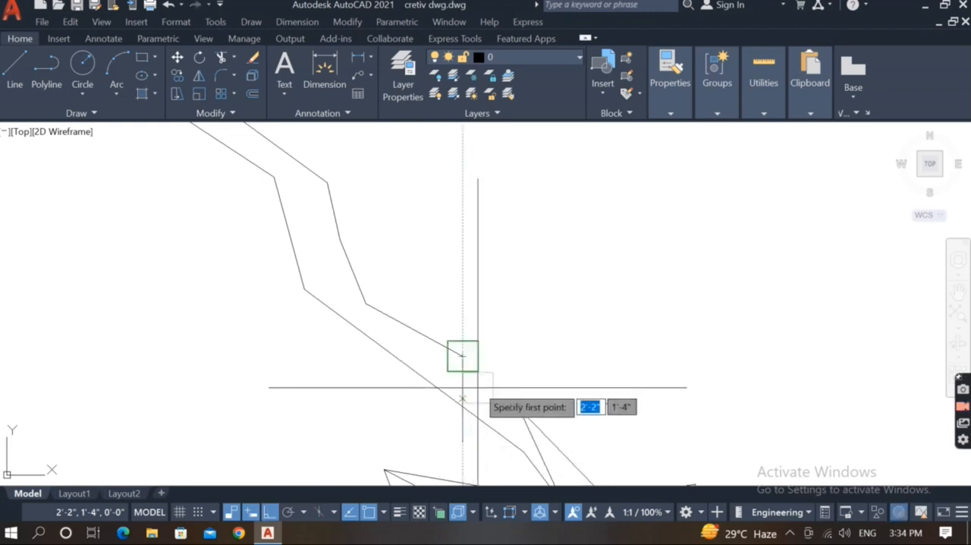
{"action": "key", "text": "Escape"}
{"action": "key", "text": "Return"}
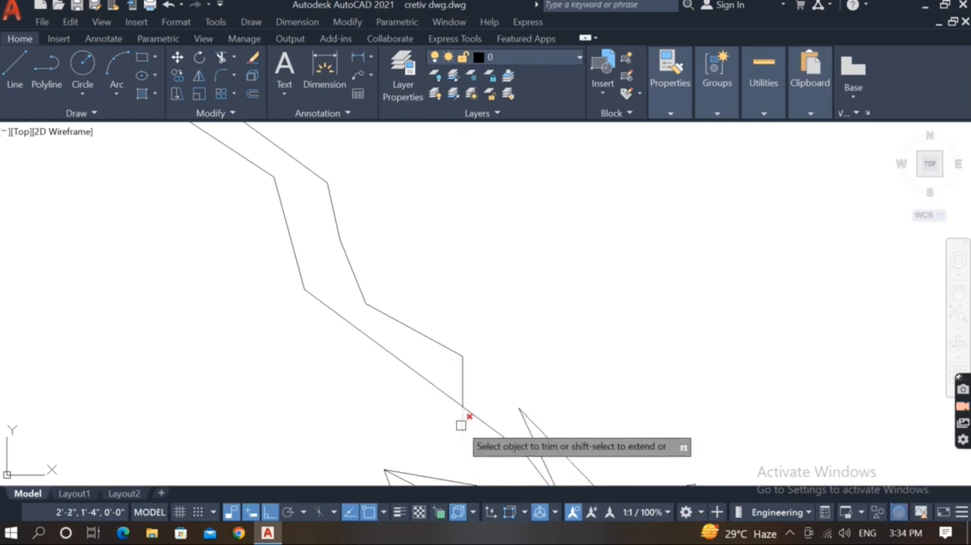
{"action": "key", "text": "Escape"}
{"action": "scroll", "coordinate": [469, 386], "scroll_direction": "down", "scroll_amount": 1}
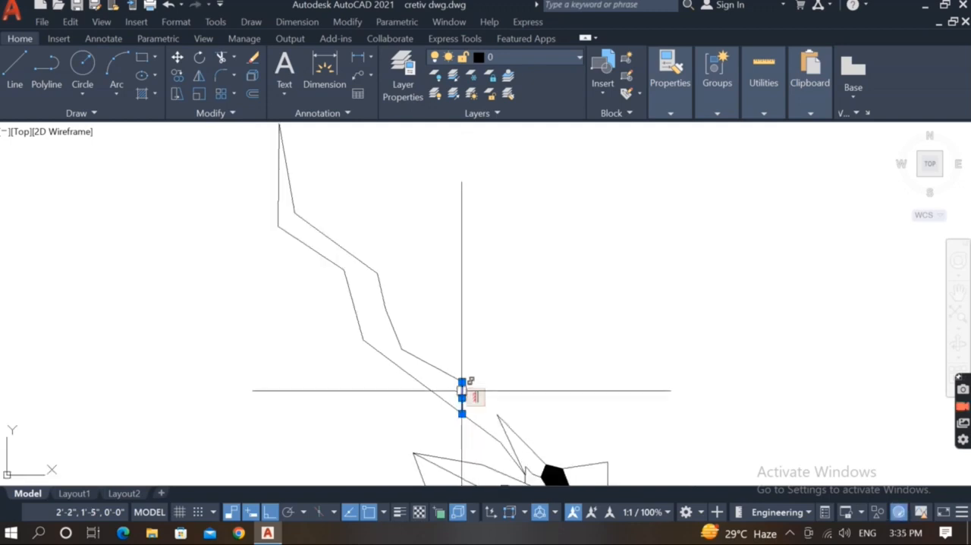
Start the antler's inner branch at the inner edge's lower end: about 2" vertically up, then about 3" up and right to its tip.
{"action": "left_click", "coordinate": [462, 381]}
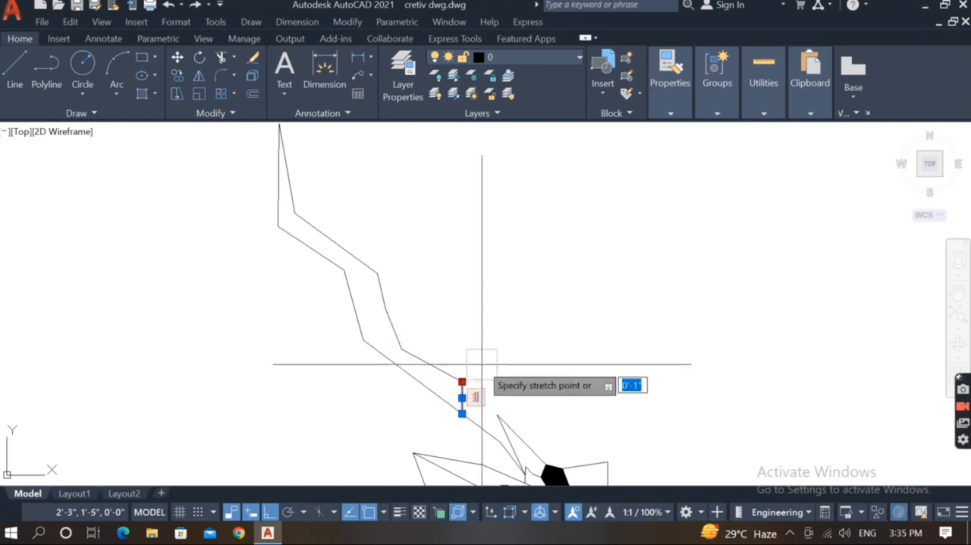
{"action": "key", "text": "Escape"}
{"action": "type", "text": "l"}
{"action": "key", "text": "Return"}
{"action": "left_click", "coordinate": [462, 381]}
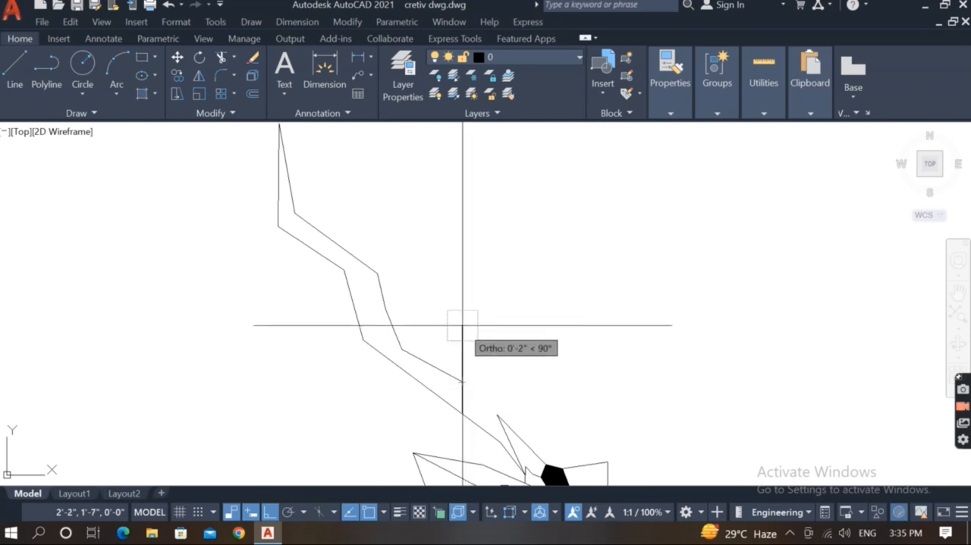
{"action": "left_click", "coordinate": [462, 328]}
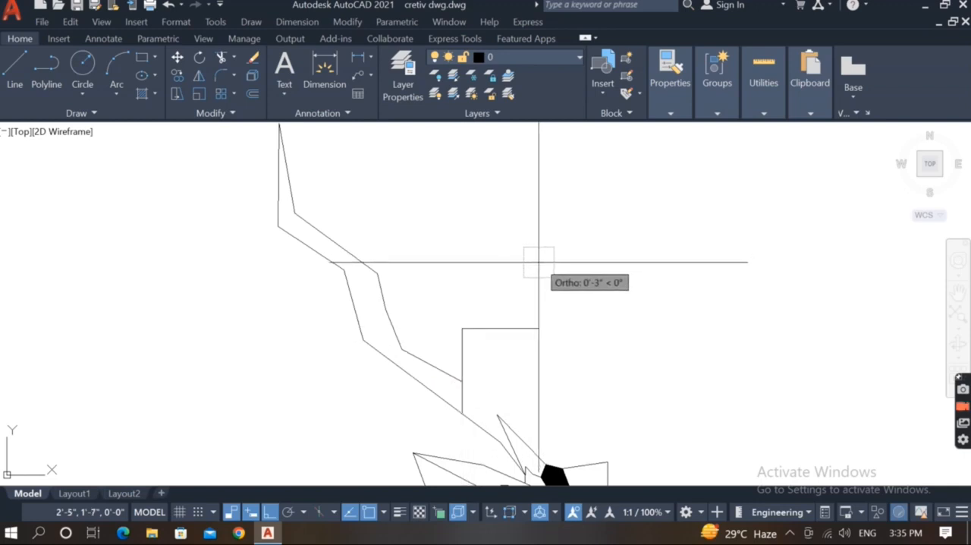
{"action": "key", "text": "F8"}
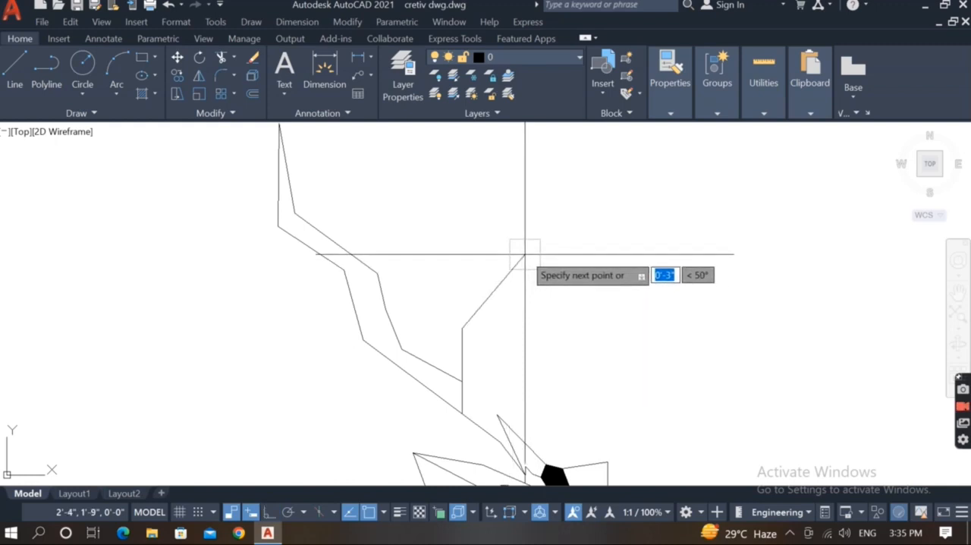
{"action": "left_click", "coordinate": [525, 254]}
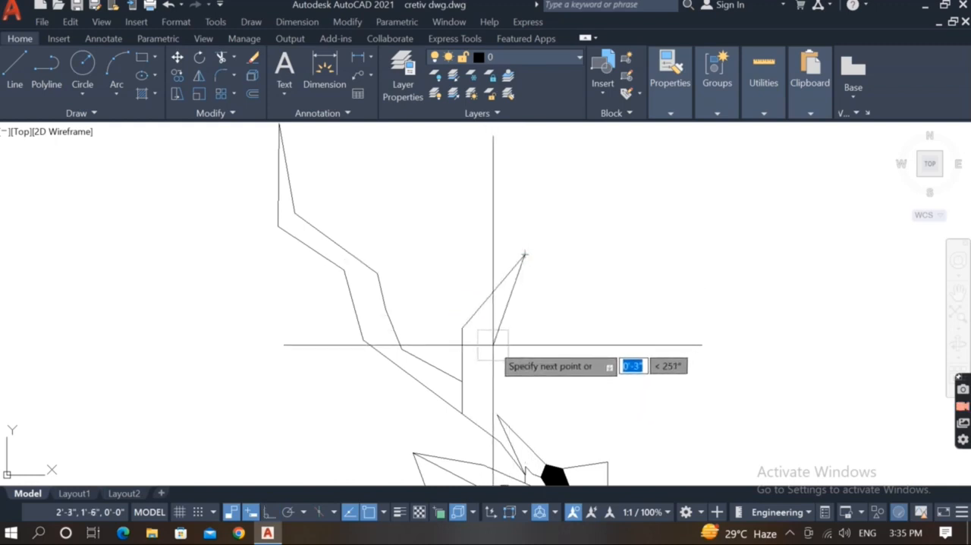
Draw the branch's inner edge about 3" down and left from the tip, then about 4" down and right to the black patch's top corner.
{"action": "left_click", "coordinate": [495, 344]}
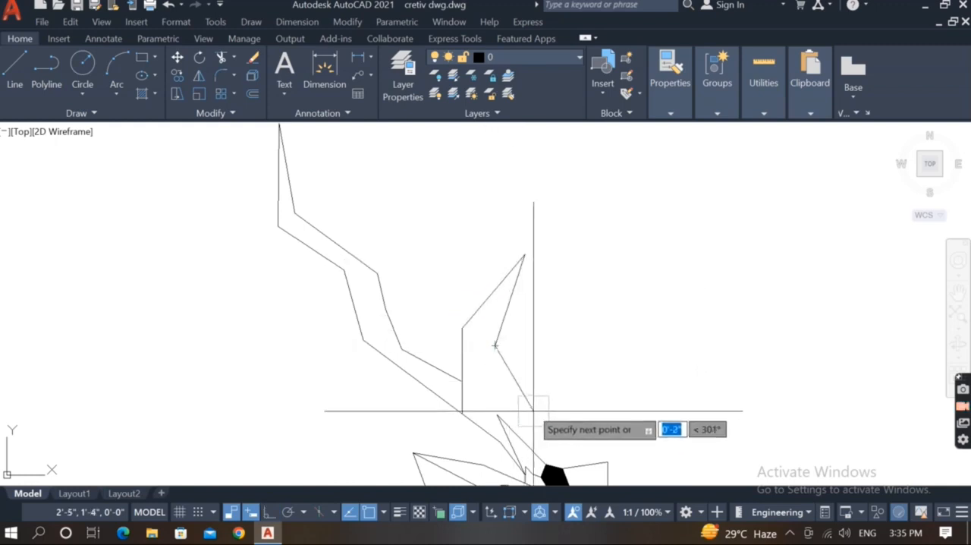
{"action": "scroll", "coordinate": [559, 412], "scroll_direction": "down", "scroll_amount": 1}
{"action": "scroll", "coordinate": [555, 416], "scroll_direction": "up", "scroll_amount": 1}
{"action": "scroll", "coordinate": [554, 416], "scroll_direction": "down", "scroll_amount": 1}
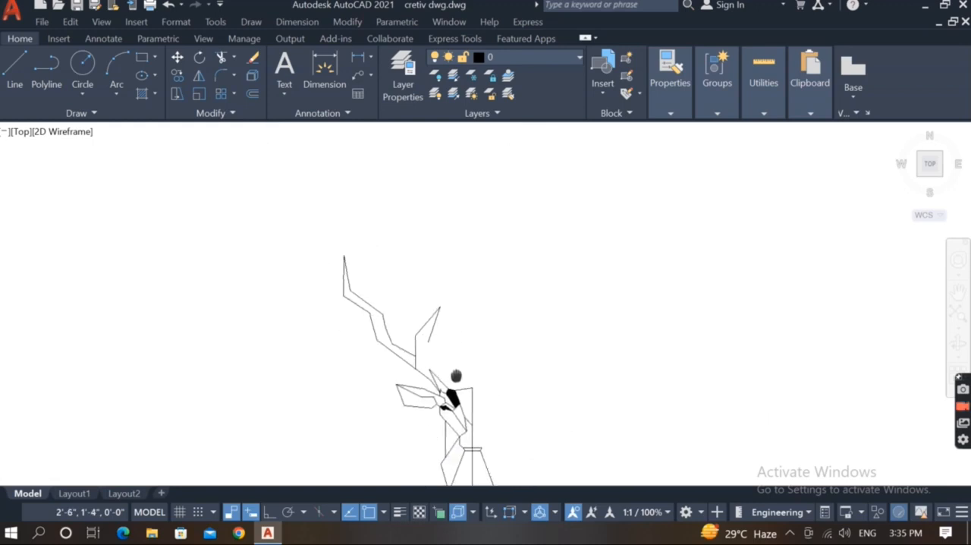
{"action": "scroll", "coordinate": [455, 385], "scroll_direction": "up", "scroll_amount": 1}
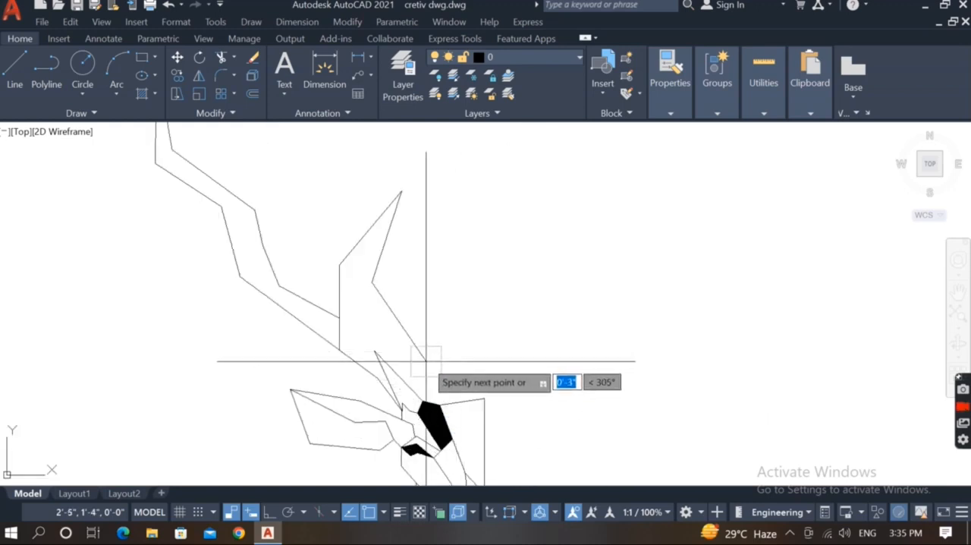
{"action": "left_click", "coordinate": [422, 401]}
{"action": "key", "text": "Escape"}
Stretch the shared tip of the small spike's two lines about 1" up and right, towards the antler branch.
{"action": "scroll", "coordinate": [401, 347], "scroll_direction": "up", "scroll_amount": 2}
{"action": "left_click", "coordinate": [355, 348]}
{"action": "left_click", "coordinate": [314, 384]}
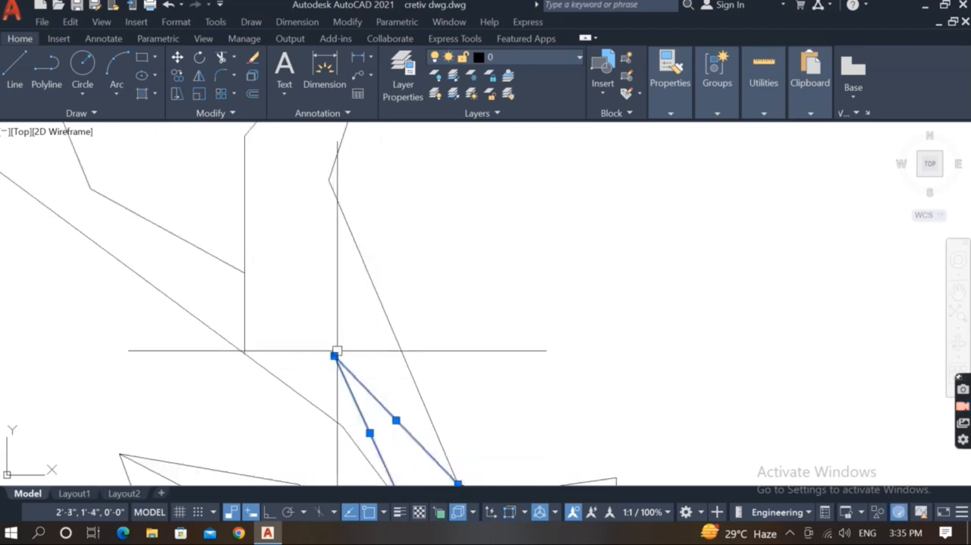
{"action": "left_click", "coordinate": [337, 351]}
{"action": "left_click", "coordinate": [336, 352]}
{"action": "left_click", "coordinate": [334, 355]}
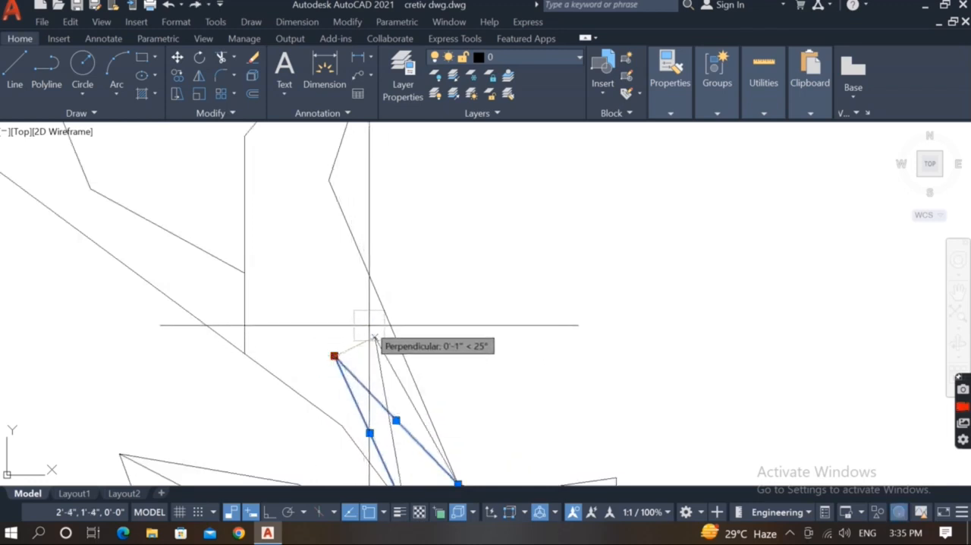
{"action": "scroll", "coordinate": [370, 331], "scroll_direction": "up", "scroll_amount": 3}
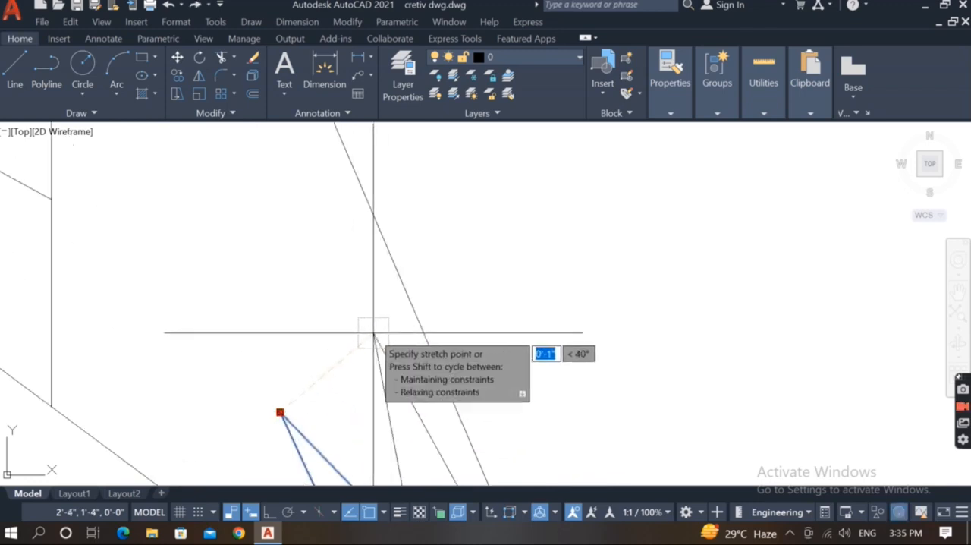
{"action": "scroll", "coordinate": [370, 331], "scroll_direction": "down", "scroll_amount": 5}
{"action": "mouse_move", "coordinate": [429, 341]}
{"action": "middle_mouse_down"}
{"action": "mouse_move", "coordinate": [403, 354]}
{"action": "mouse_move", "coordinate": [416, 315]}
{"action": "middle_mouse_up"}
{"action": "scroll", "coordinate": [402, 353], "scroll_direction": "down", "scroll_amount": 2}
{"action": "scroll", "coordinate": [417, 375], "scroll_direction": "up", "scroll_amount": 2}
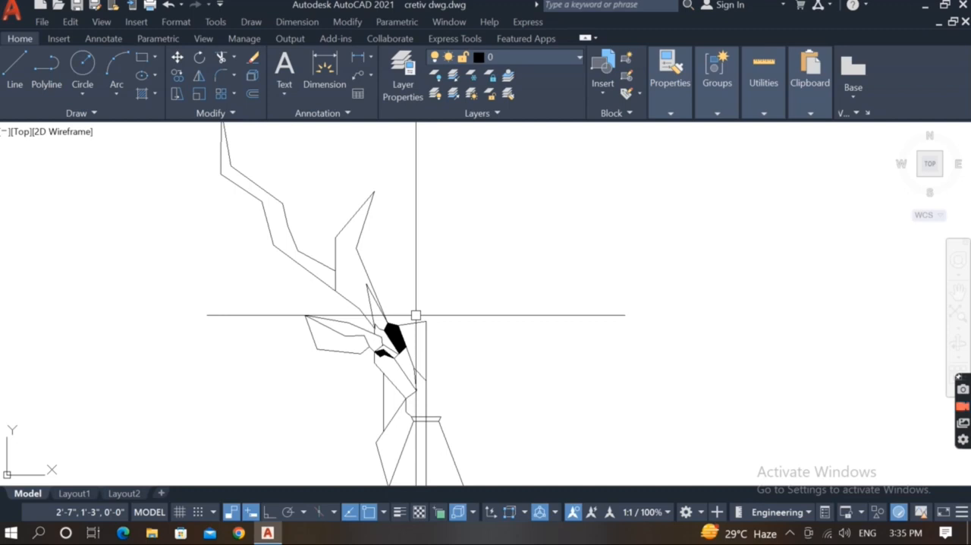
Draw a small four-segment outline above the collar, starting and ending on the vertical centre line, with a slanted lower corner.
{"action": "scroll", "coordinate": [429, 393], "scroll_direction": "up", "scroll_amount": 4}
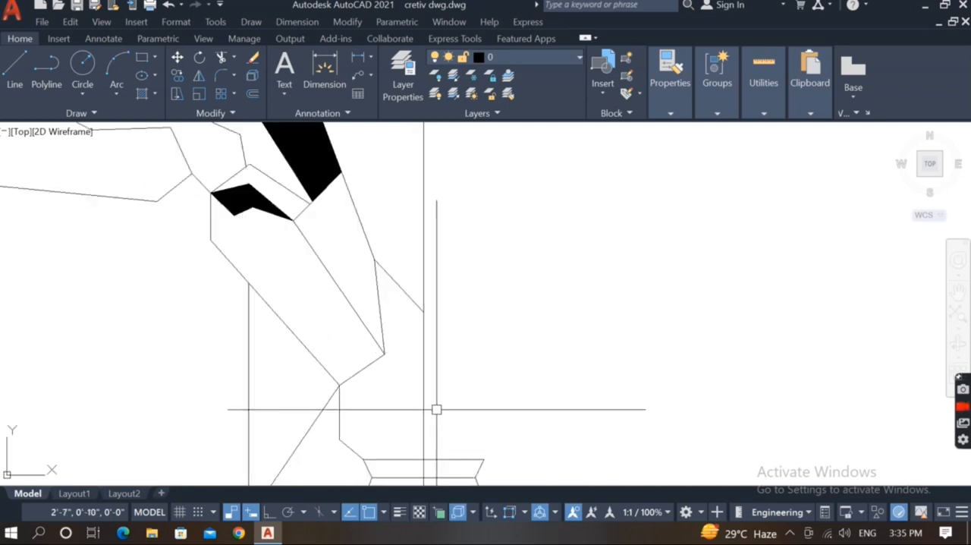
{"action": "key", "text": "Return"}
{"action": "left_click", "coordinate": [423, 433]}
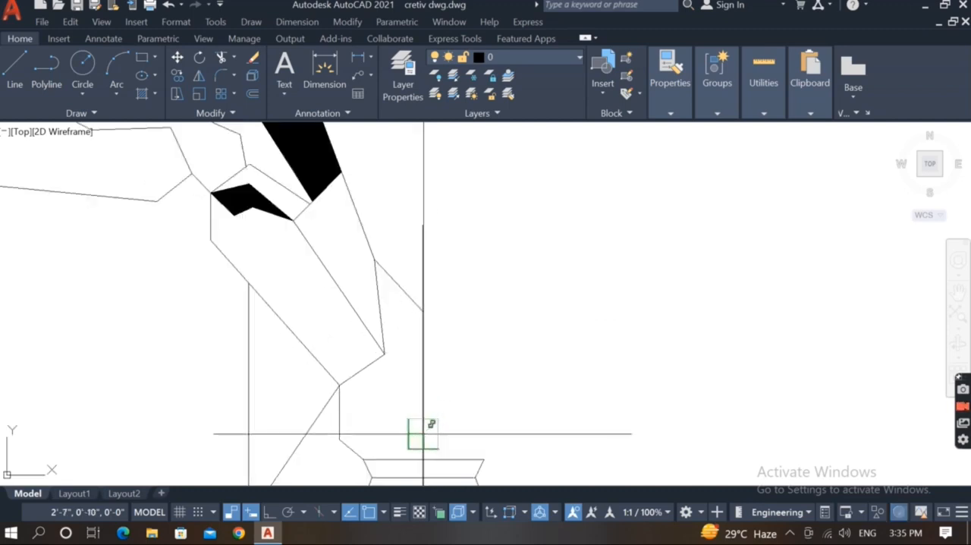
{"action": "scroll", "coordinate": [403, 421], "scroll_direction": "up", "scroll_amount": 2}
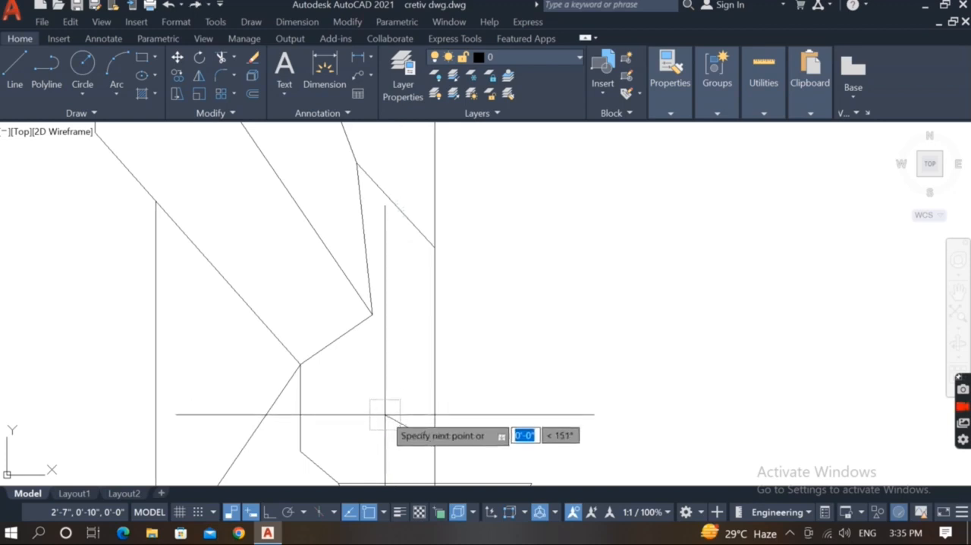
{"action": "key", "text": "F8"}
{"action": "left_click", "coordinate": [400, 443]}
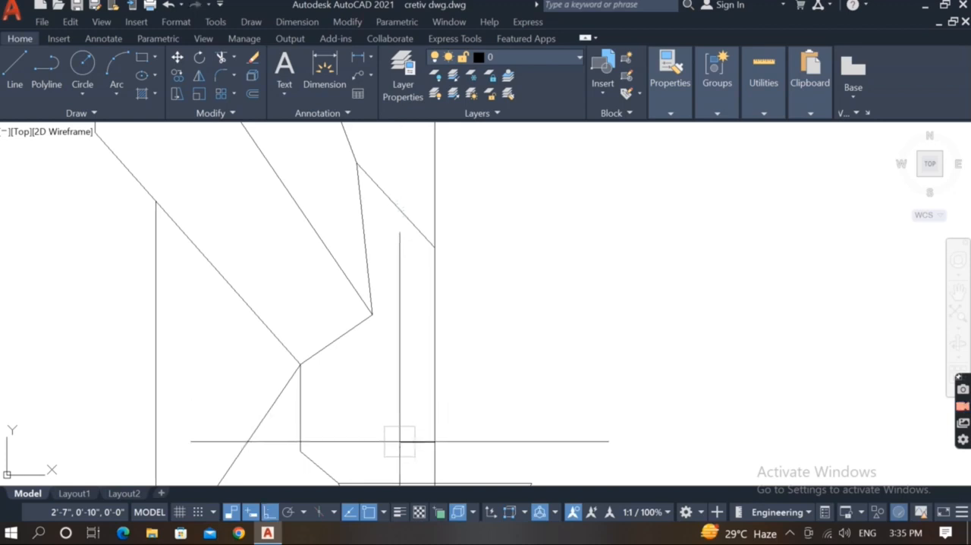
{"action": "left_click", "coordinate": [390, 399]}
{"action": "left_click", "coordinate": [390, 360]}
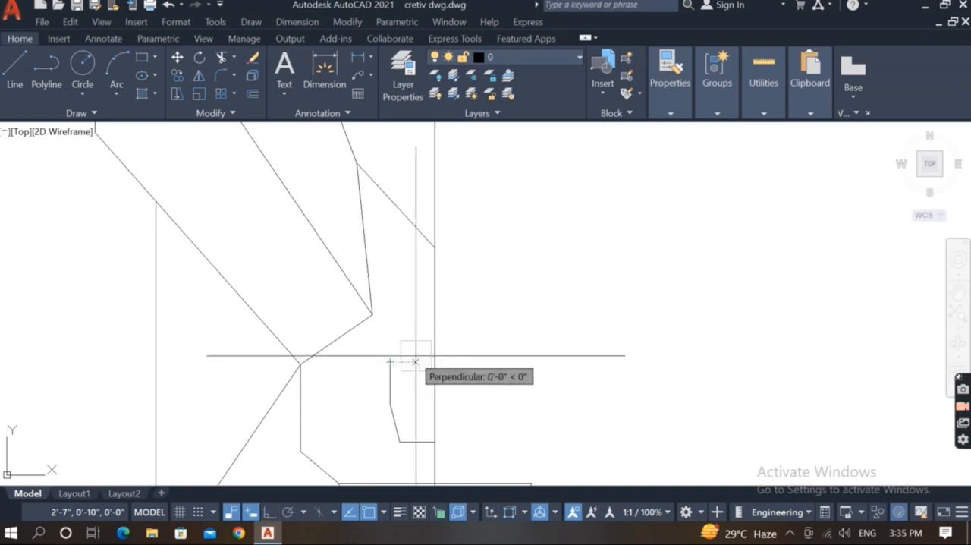
{"action": "left_click", "coordinate": [435, 361]}
{"action": "key", "text": "Escape"}
{"action": "scroll", "coordinate": [419, 361], "scroll_direction": "down", "scroll_amount": 9}
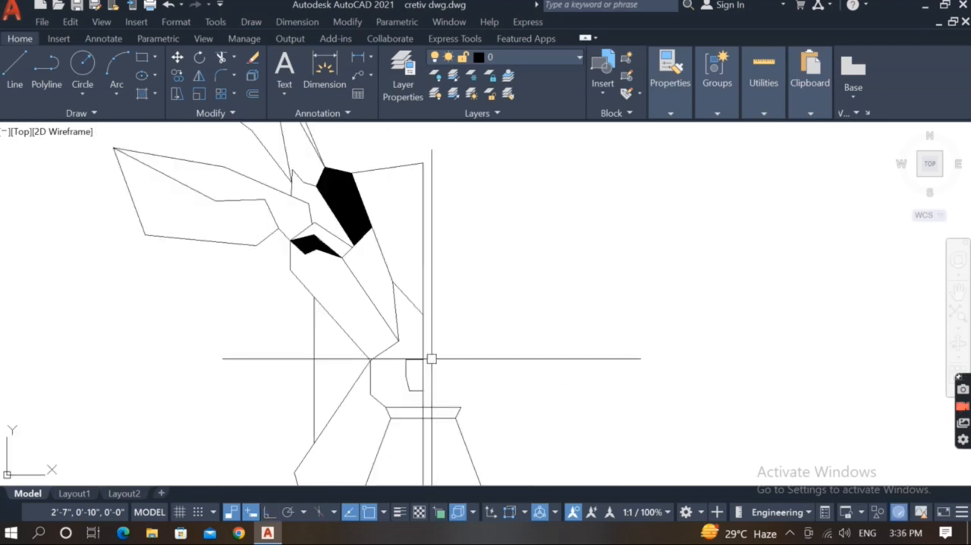
{"action": "scroll", "coordinate": [420, 293], "scroll_direction": "up", "scroll_amount": 4}
{"action": "middle_click_drag", "start_coordinate": [420, 294], "coordinate": [421, 388]}
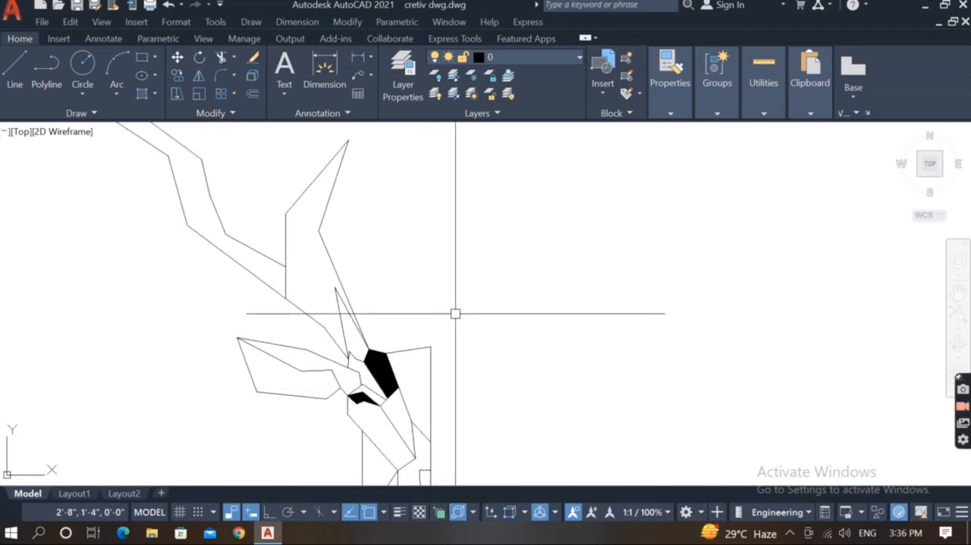
{"action": "scroll", "coordinate": [455, 314], "scroll_direction": "up", "scroll_amount": 2}
{"action": "scroll", "coordinate": [447, 329], "scroll_direction": "down", "scroll_amount": 1}
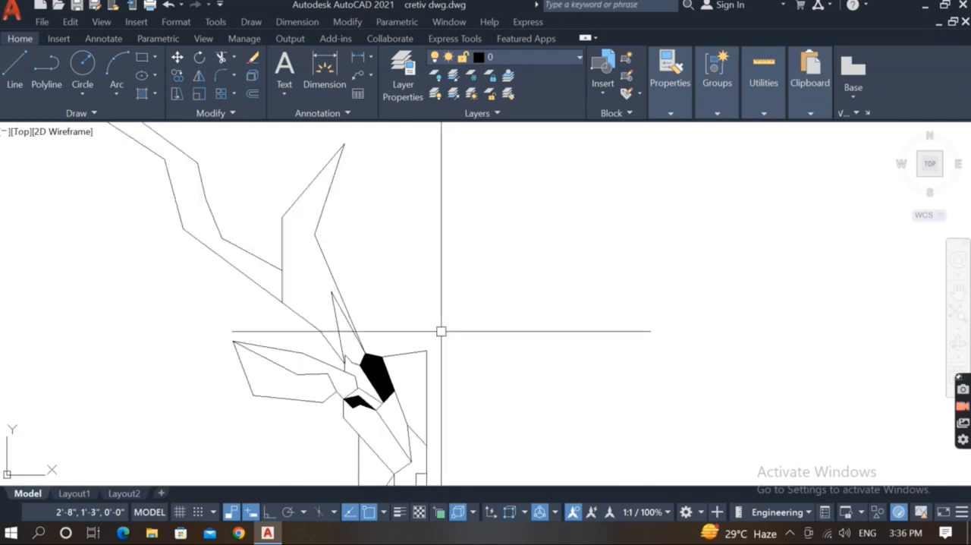
{"action": "type", "text": "o"}
{"action": "key", "text": "Return"}
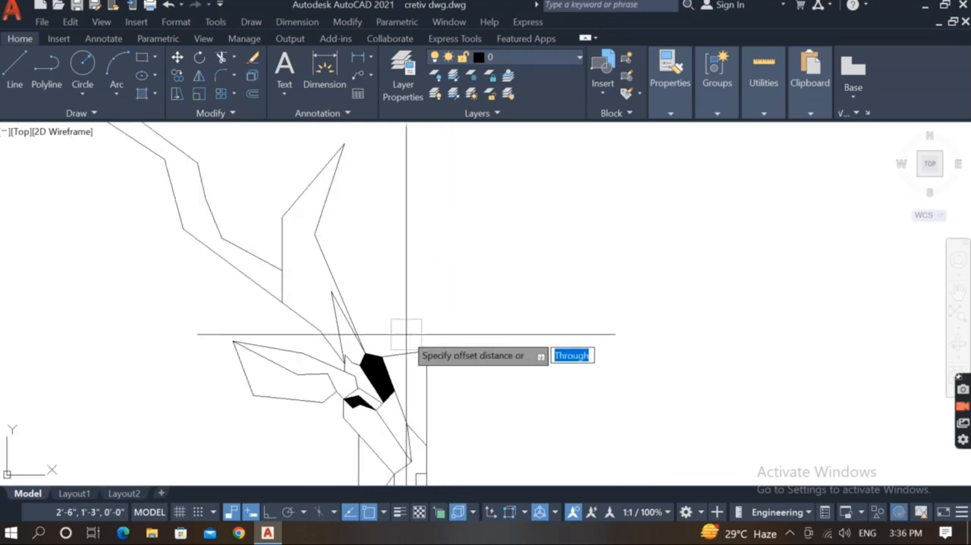
{"action": "type", "text": "2"}
{"action": "key", "text": "Return"}
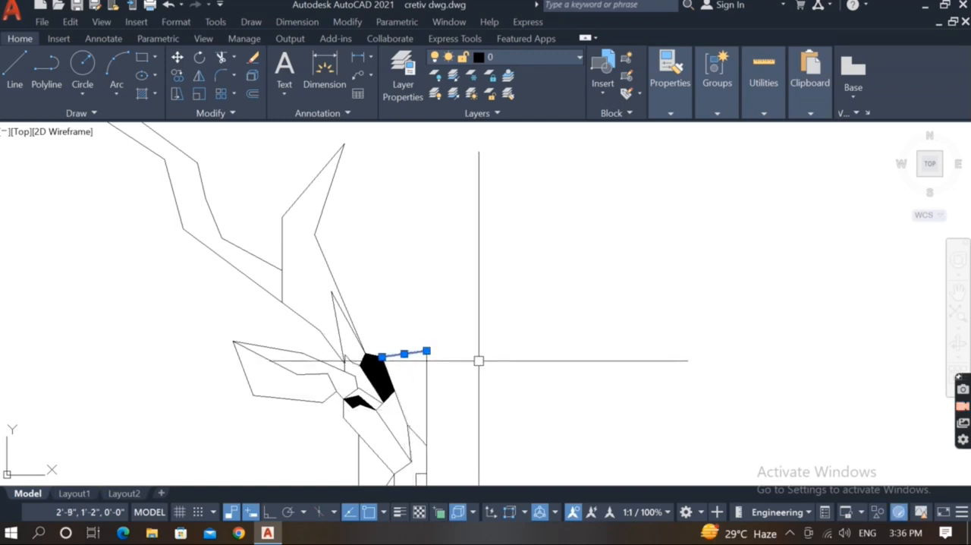
Copy the head's slanted top line a short distance below itself and trim the copy's end beyond the centre line.
{"action": "type", "text": "co"}
{"action": "key", "text": "Return"}
{"action": "scroll", "coordinate": [439, 332], "scroll_direction": "up", "scroll_amount": 5}
{"action": "left_click", "coordinate": [438, 374]}
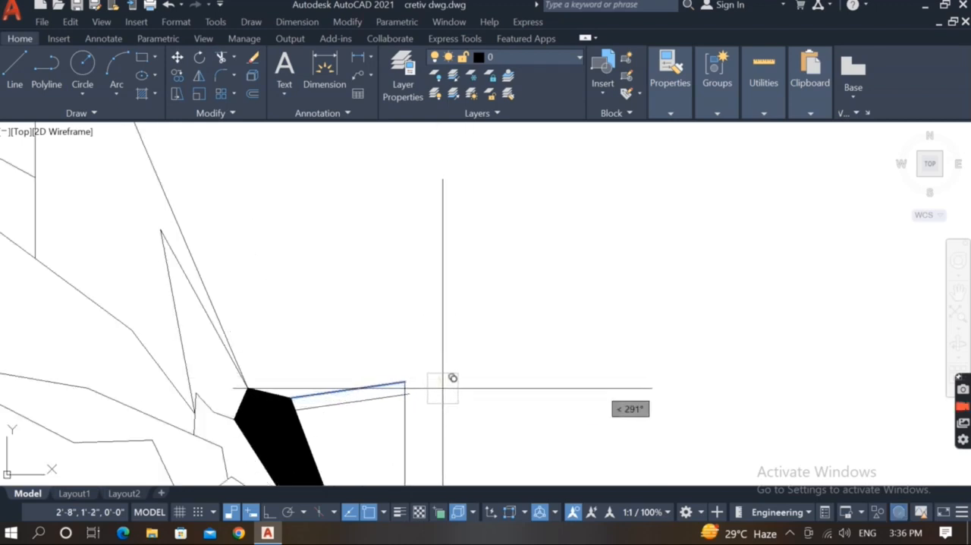
{"action": "scroll", "coordinate": [429, 392], "scroll_direction": "up", "scroll_amount": 6}
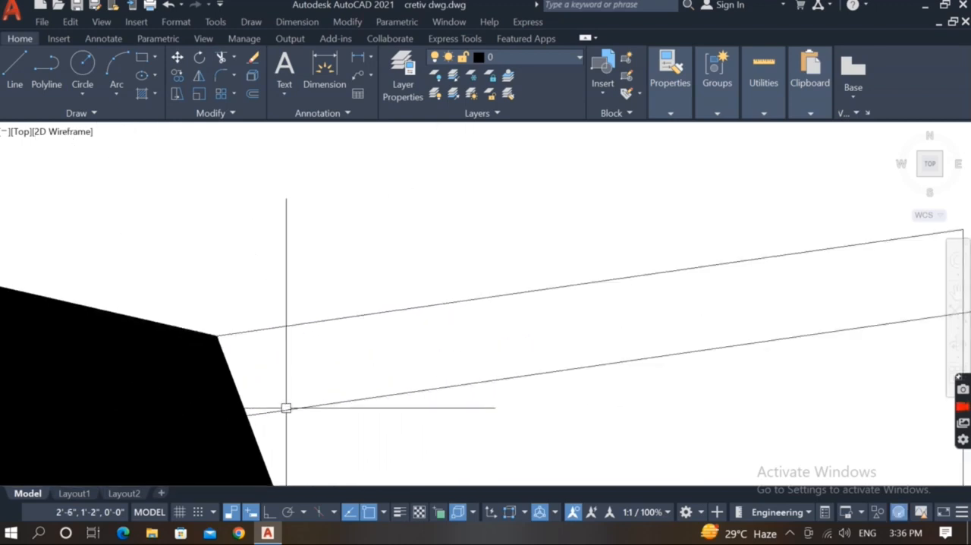
{"action": "scroll", "coordinate": [283, 405], "scroll_direction": "down", "scroll_amount": 10}
{"action": "scroll", "coordinate": [380, 408], "scroll_direction": "up", "scroll_amount": 2}
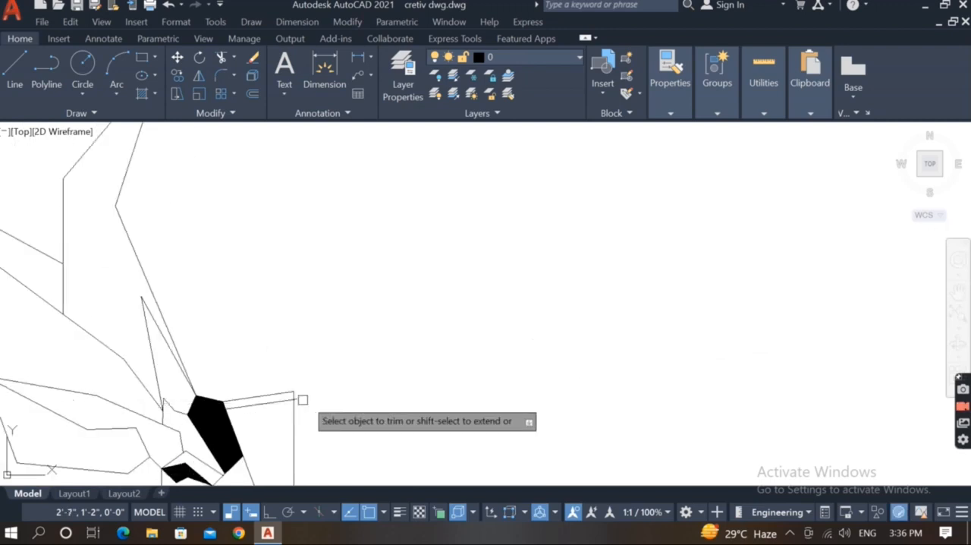
{"action": "scroll", "coordinate": [300, 399], "scroll_direction": "up", "scroll_amount": 2}
{"action": "scroll", "coordinate": [303, 399], "scroll_direction": "down", "scroll_amount": 5}
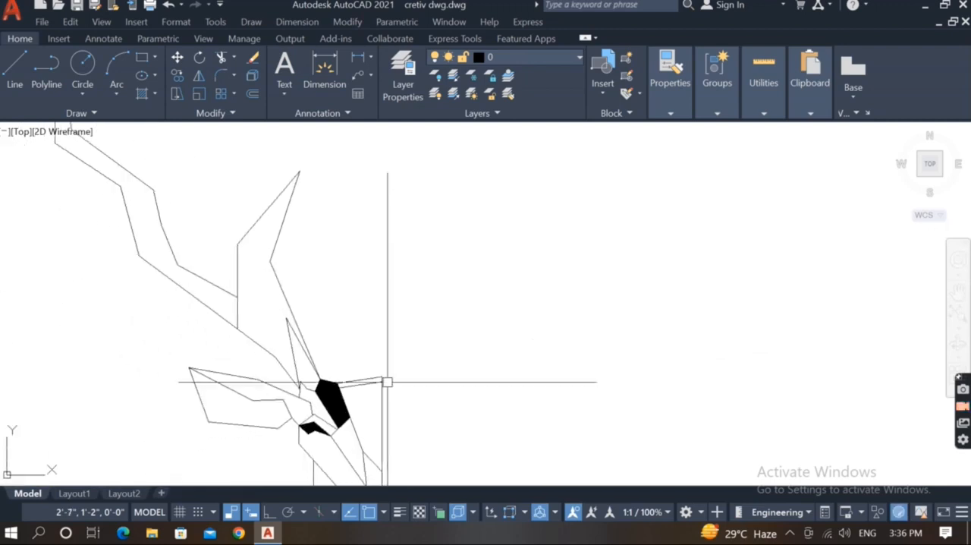
{"action": "scroll", "coordinate": [372, 390], "scroll_direction": "up", "scroll_amount": 2}
Fill the narrow band between the two slanted head-top lines with a SOLID hatch.
{"action": "key", "text": "Return"}
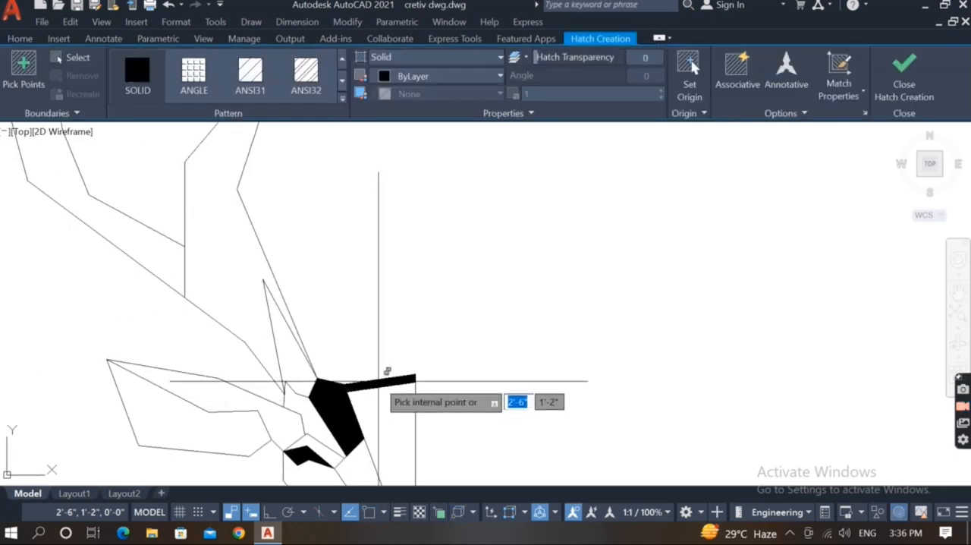
{"action": "left_click", "coordinate": [376, 382]}
{"action": "key", "text": "Return"}
{"action": "scroll", "coordinate": [367, 384], "scroll_direction": "down", "scroll_amount": 4}
Reshape the neck outline: move its outer corner down, its end up along the tapered body's edge, and level the short line at the collar.
{"action": "middle_click_drag", "start_coordinate": [371, 415], "coordinate": [377, 390]}
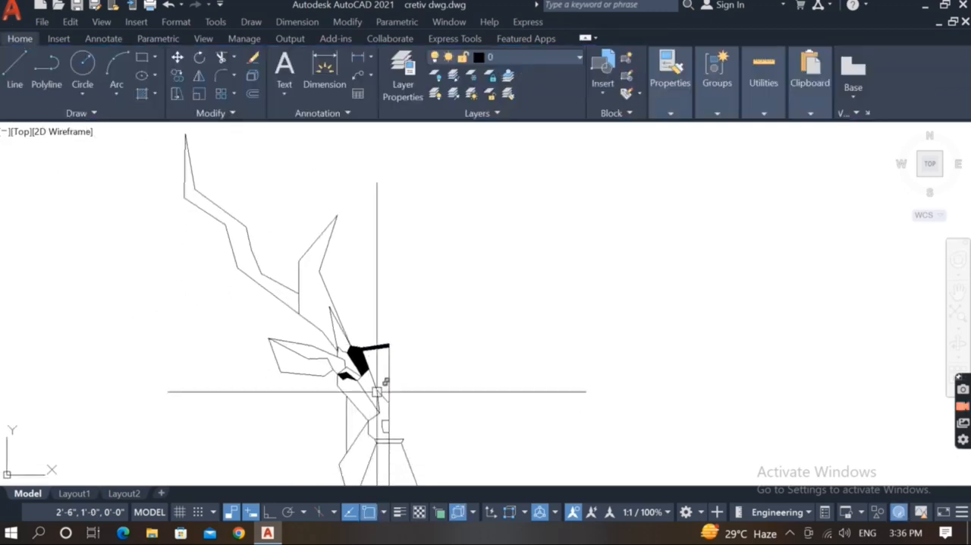
{"action": "scroll", "coordinate": [377, 375], "scroll_direction": "down", "scroll_amount": 2}
{"action": "middle_click_drag", "start_coordinate": [374, 311], "coordinate": [373, 273]}
{"action": "scroll", "coordinate": [373, 328], "scroll_direction": "up", "scroll_amount": 4}
{"action": "mouse_move", "coordinate": [384, 327]}
{"action": "middle_mouse_down"}
{"action": "mouse_move", "coordinate": [399, 373]}
{"action": "mouse_move", "coordinate": [398, 260]}
{"action": "middle_mouse_up"}
{"action": "scroll", "coordinate": [398, 260], "scroll_direction": "down", "scroll_amount": 2}
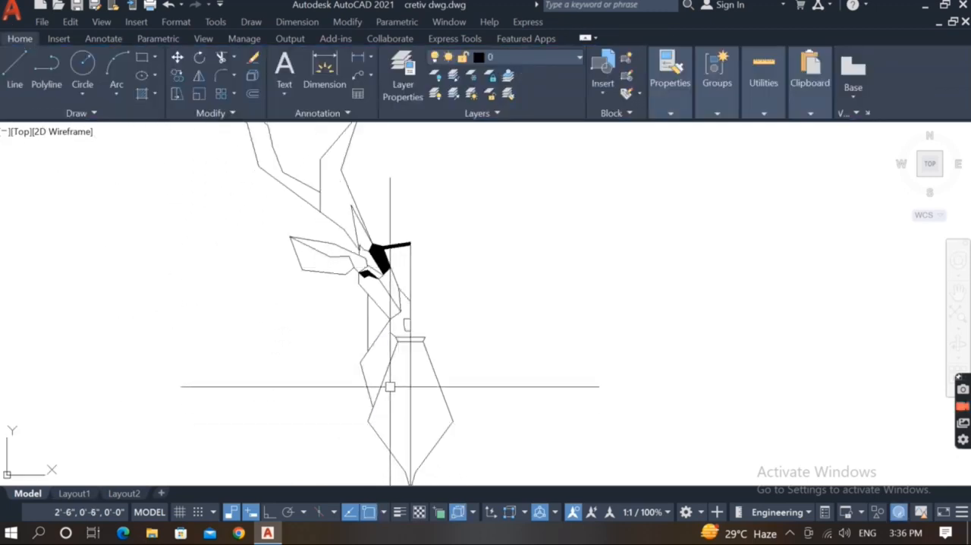
{"action": "scroll", "coordinate": [365, 378], "scroll_direction": "up", "scroll_amount": 2}
{"action": "left_click", "coordinate": [364, 379]}
{"action": "scroll", "coordinate": [376, 424], "scroll_direction": "up", "scroll_amount": 4}
{"action": "left_click", "coordinate": [371, 421]}
{"action": "left_click", "coordinate": [390, 388]}
{"action": "scroll", "coordinate": [328, 241], "scroll_direction": "down", "scroll_amount": 3}
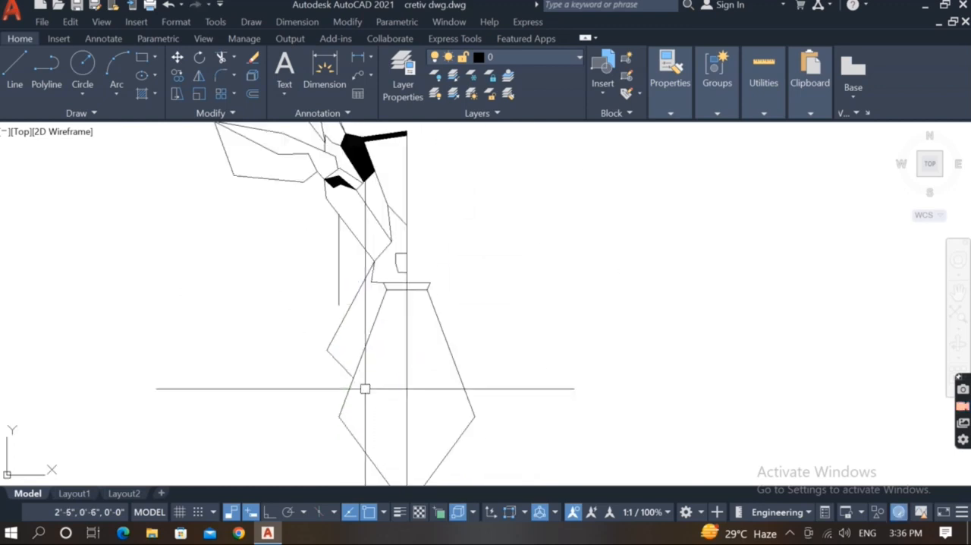
Extend the vertical neck line down to the slanted neck outline.
{"action": "type", "text": "ex"}
{"action": "key", "text": "Return"}
{"action": "scroll", "coordinate": [365, 318], "scroll_direction": "down", "scroll_amount": 4}
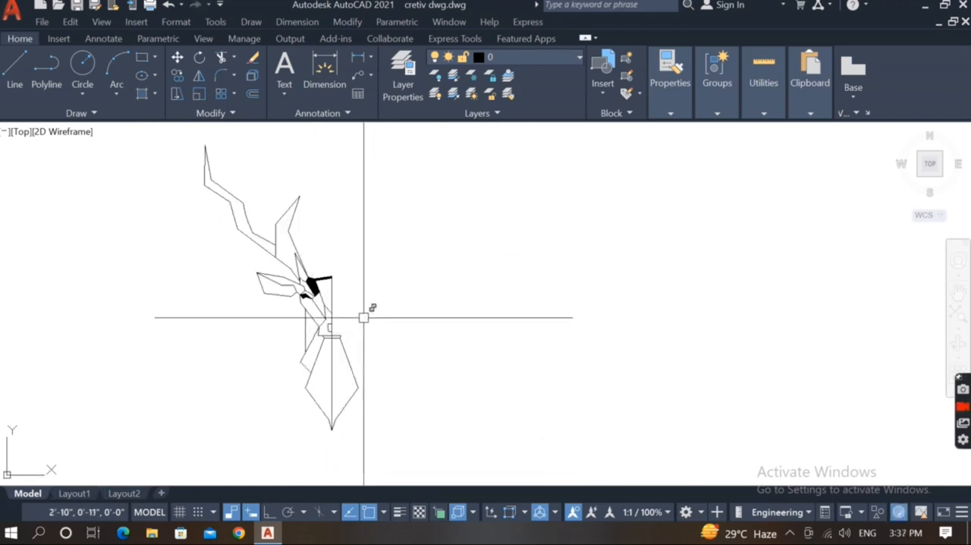
Mirror the whole left half of the animal figure about the vertical centre line, keeping the original.
{"action": "middle_click_drag", "start_coordinate": [364, 319], "coordinate": [380, 346]}
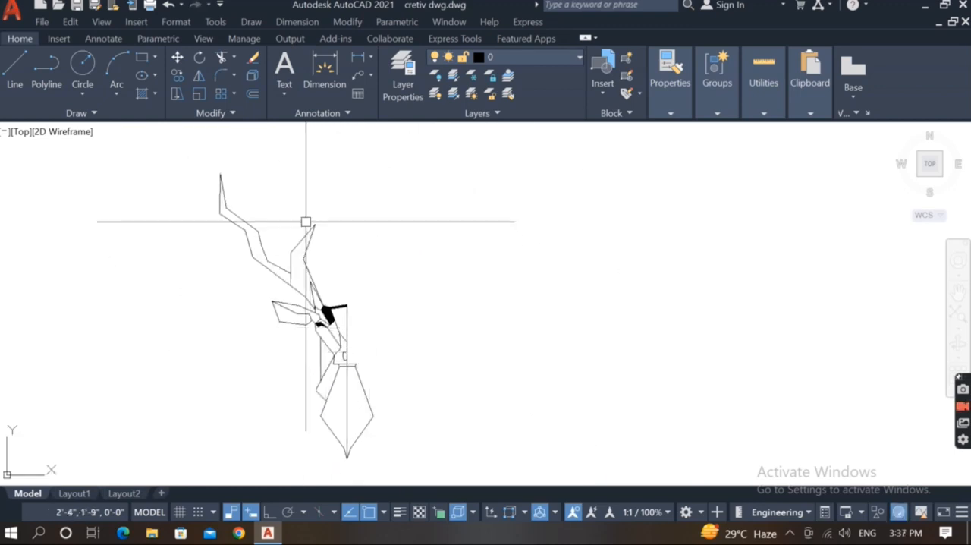
{"action": "left_click", "coordinate": [341, 162]}
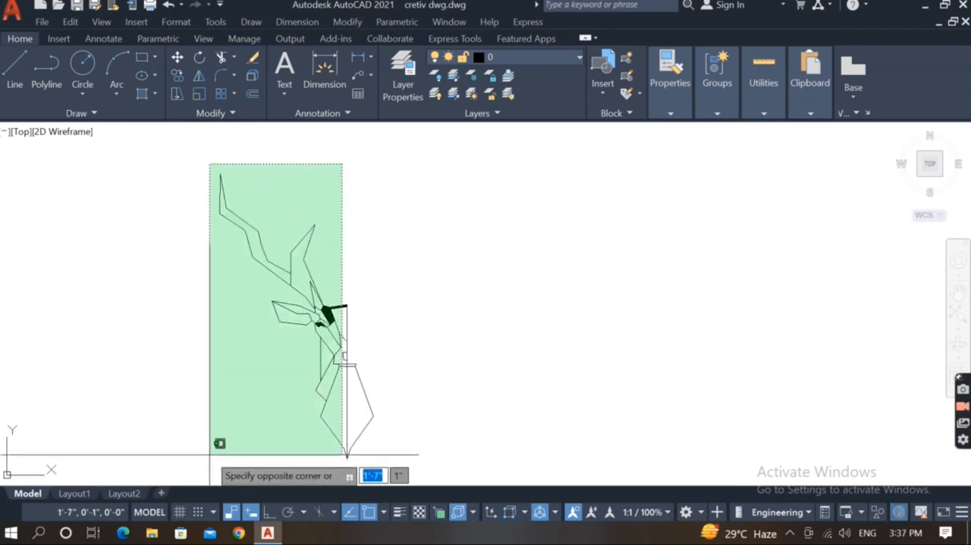
{"action": "scroll", "coordinate": [208, 414], "scroll_direction": "down", "scroll_amount": 2}
{"action": "left_click", "coordinate": [233, 460]}
{"action": "scroll", "coordinate": [304, 459], "scroll_direction": "up", "scroll_amount": 2}
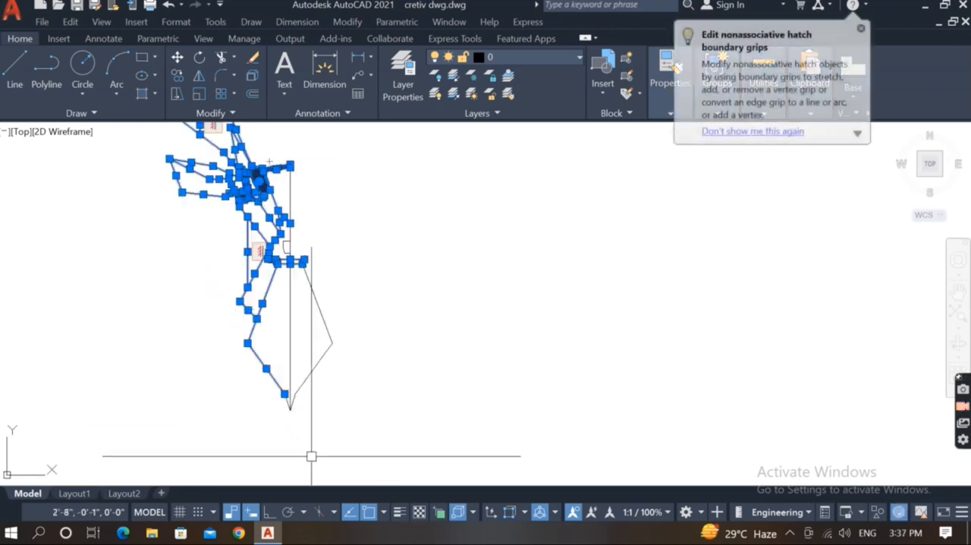
{"action": "type", "text": "mi"}
{"action": "key", "text": "Return"}
{"action": "scroll", "coordinate": [521, 339], "scroll_direction": "down", "scroll_amount": 2}
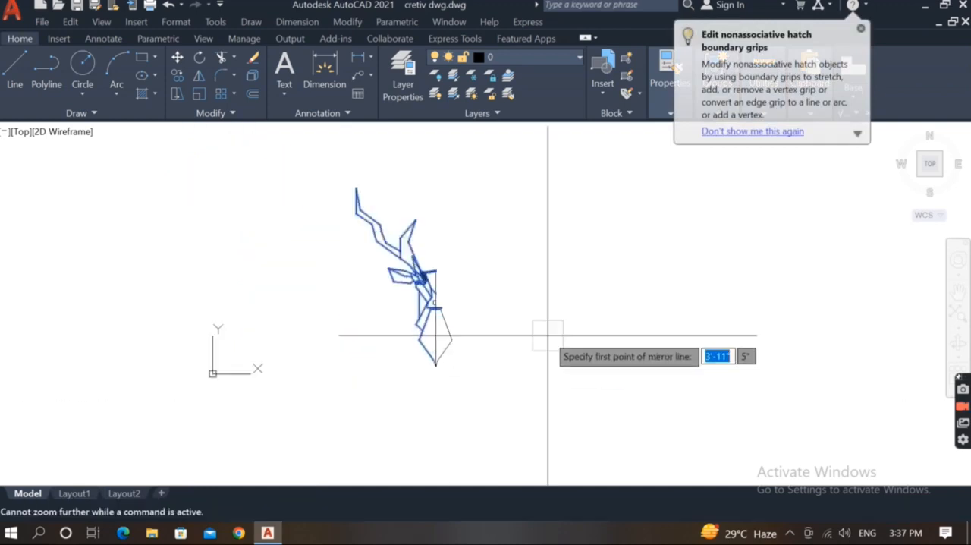
{"action": "scroll", "coordinate": [410, 399], "scroll_direction": "up", "scroll_amount": 2}
{"action": "middle_click_drag", "start_coordinate": [474, 310], "coordinate": [450, 447]}
{"action": "scroll", "coordinate": [455, 425], "scroll_direction": "down", "scroll_amount": 2}
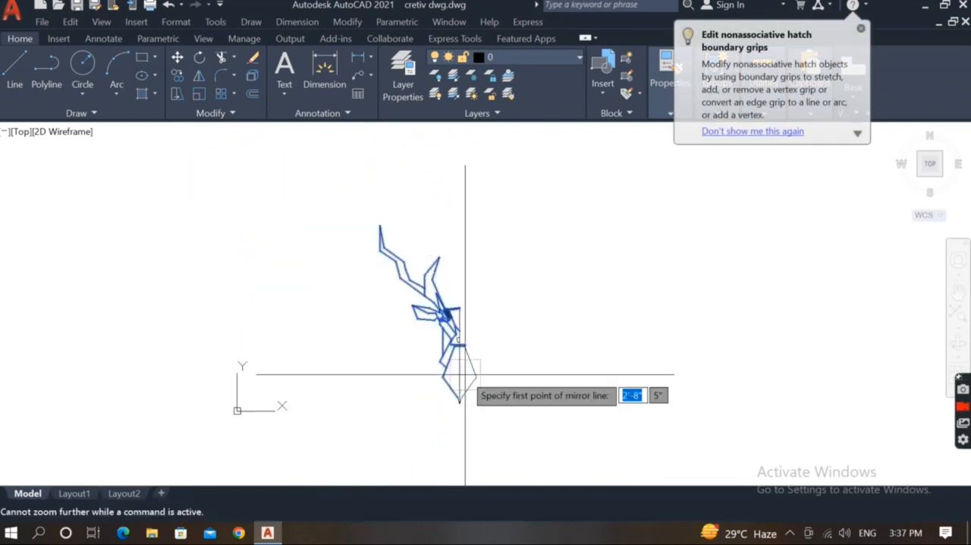
{"action": "scroll", "coordinate": [455, 394], "scroll_direction": "up", "scroll_amount": 2}
{"action": "left_click", "coordinate": [456, 403]}
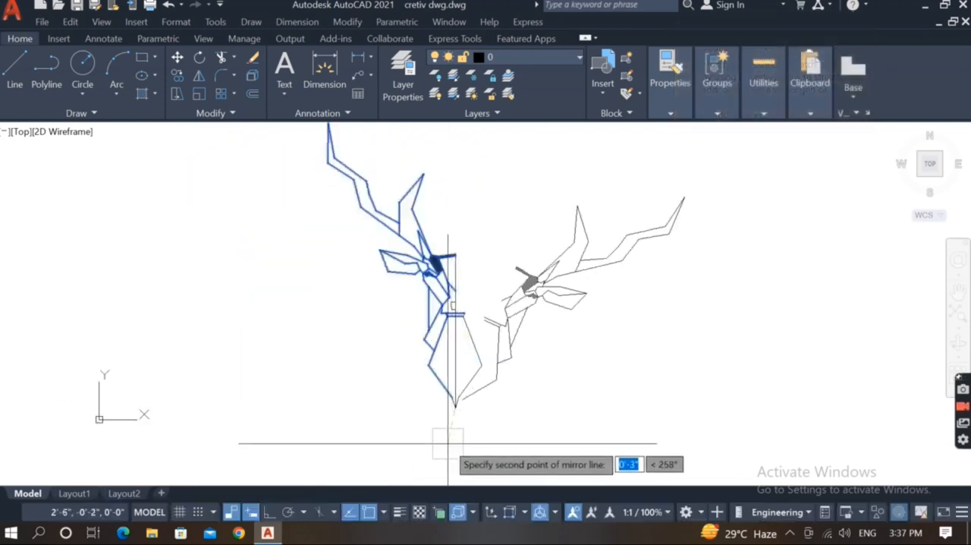
{"action": "left_click", "coordinate": [448, 444]}
{"action": "key", "text": "Return"}
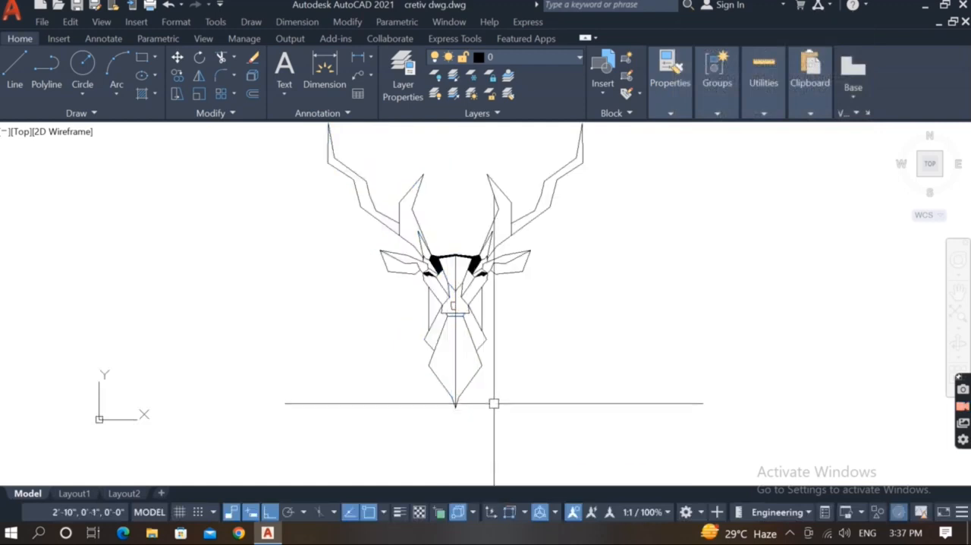
Mirror the small half nose outline about the vertical centre line to close the nose shape.
{"action": "scroll", "coordinate": [432, 319], "scroll_direction": "up", "scroll_amount": 6}
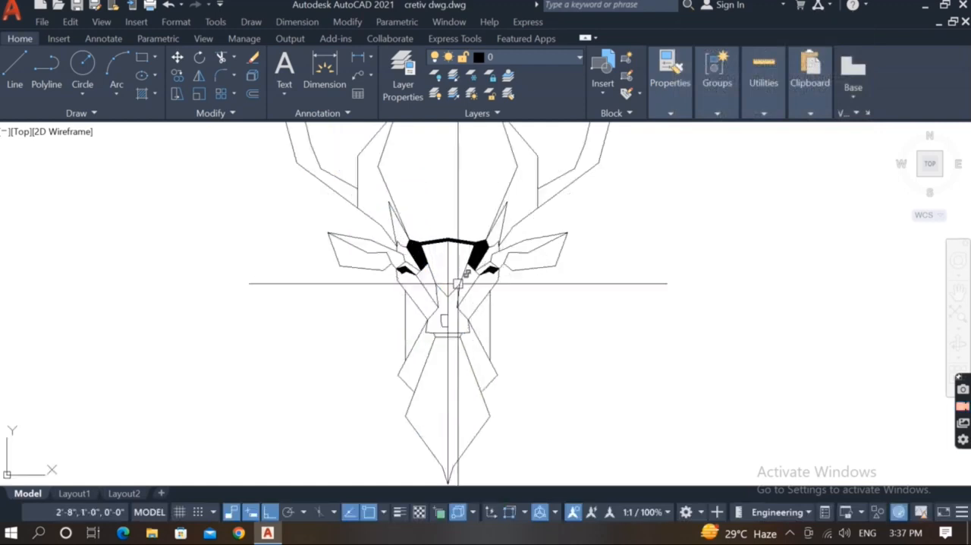
{"action": "left_click", "coordinate": [432, 350]}
{"action": "left_click", "coordinate": [418, 423]}
{"action": "scroll", "coordinate": [408, 356], "scroll_direction": "down", "scroll_amount": 5}
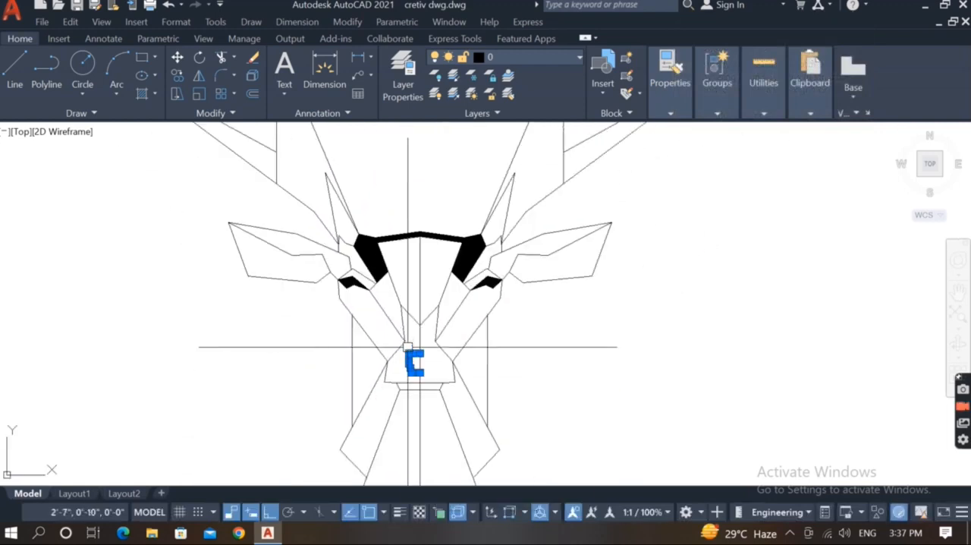
{"action": "type", "text": "mi"}
{"action": "key", "text": "Return"}
{"action": "scroll", "coordinate": [412, 390], "scroll_direction": "up", "scroll_amount": 2}
{"action": "left_click", "coordinate": [416, 390]}
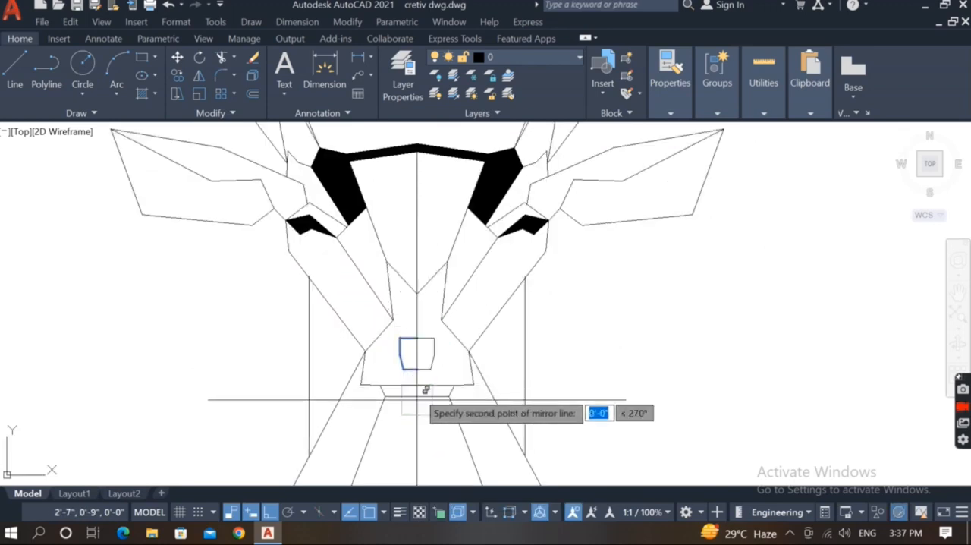
{"action": "scroll", "coordinate": [417, 455], "scroll_direction": "down", "scroll_amount": 6}
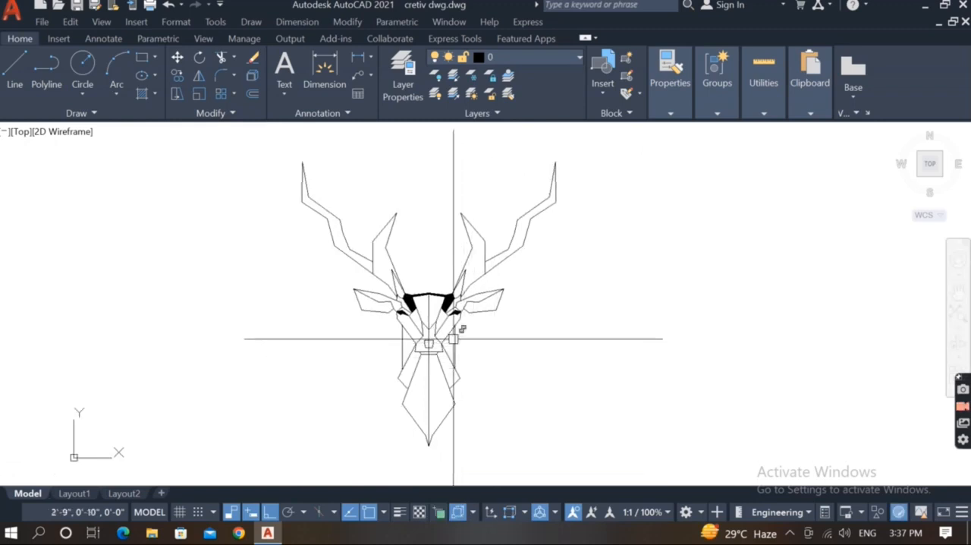
Draw a straight line from the upper left edge of the tapered body down to its bottom tip.
{"action": "scroll", "coordinate": [452, 338], "scroll_direction": "up", "scroll_amount": 6}
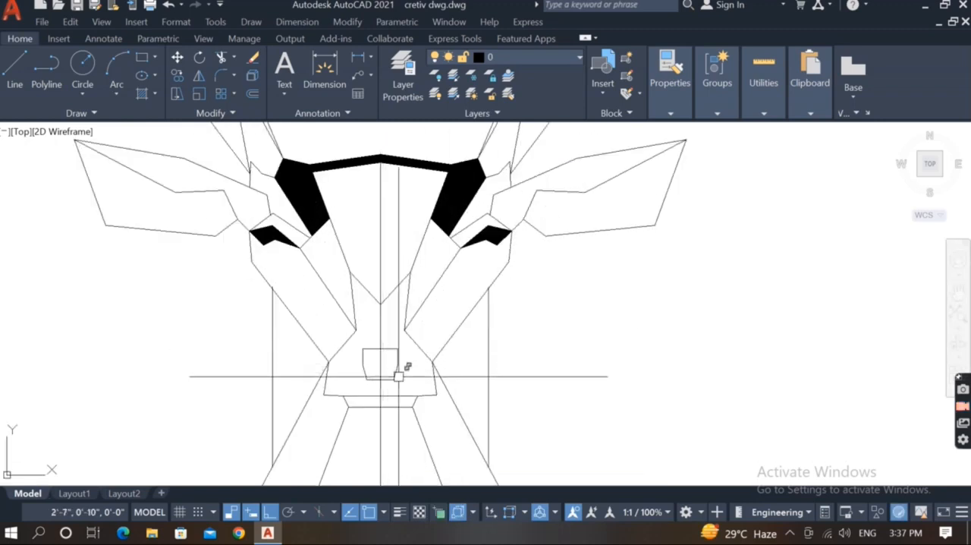
{"action": "scroll", "coordinate": [446, 378], "scroll_direction": "down", "scroll_amount": 2}
{"action": "scroll", "coordinate": [521, 383], "scroll_direction": "down", "scroll_amount": 2}
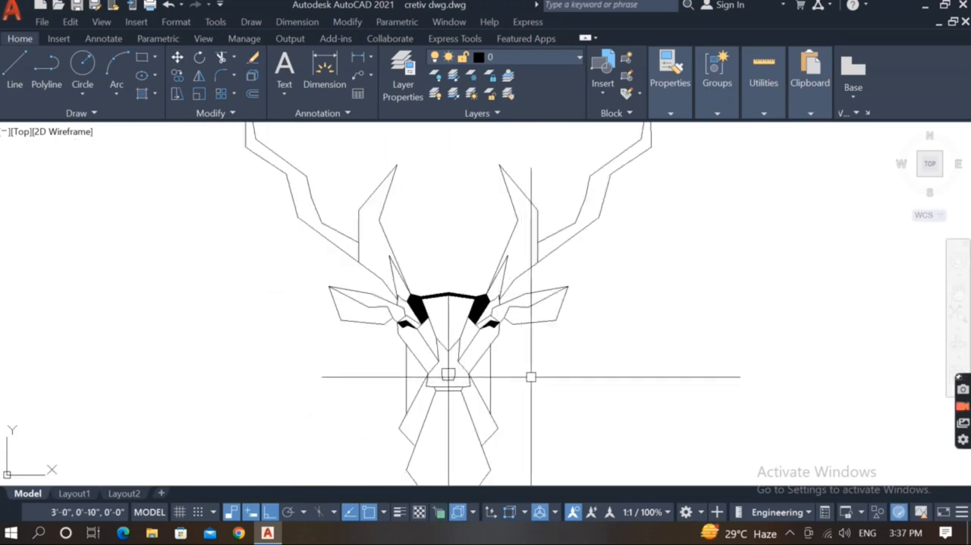
{"action": "middle_click_drag", "start_coordinate": [531, 376], "coordinate": [536, 332]}
{"action": "type", "text": "l"}
{"action": "key", "text": "Return"}
{"action": "left_click", "coordinate": [427, 381]}
{"action": "scroll", "coordinate": [430, 397], "scroll_direction": "down", "scroll_amount": 2}
{"action": "scroll", "coordinate": [446, 451], "scroll_direction": "up", "scroll_amount": 6}
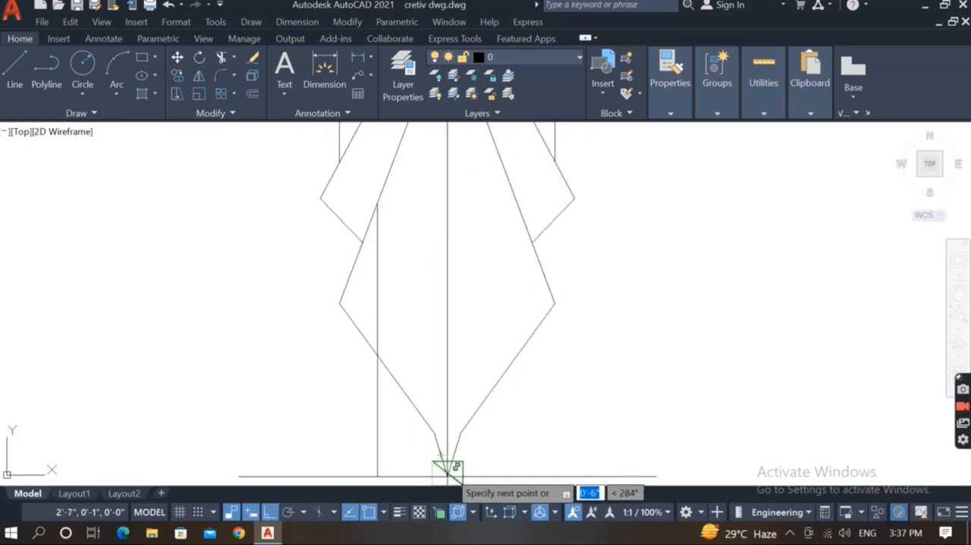
{"action": "scroll", "coordinate": [448, 464], "scroll_direction": "up", "scroll_amount": 5}
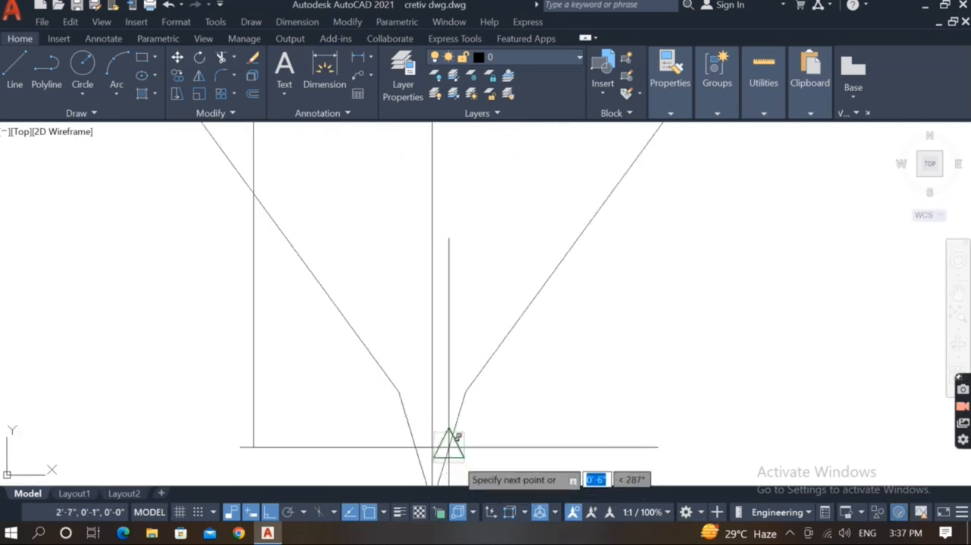
{"action": "scroll", "coordinate": [451, 439], "scroll_direction": "down", "scroll_amount": 5}
{"action": "scroll", "coordinate": [412, 400], "scroll_direction": "up", "scroll_amount": 3}
{"action": "left_click", "coordinate": [416, 415]}
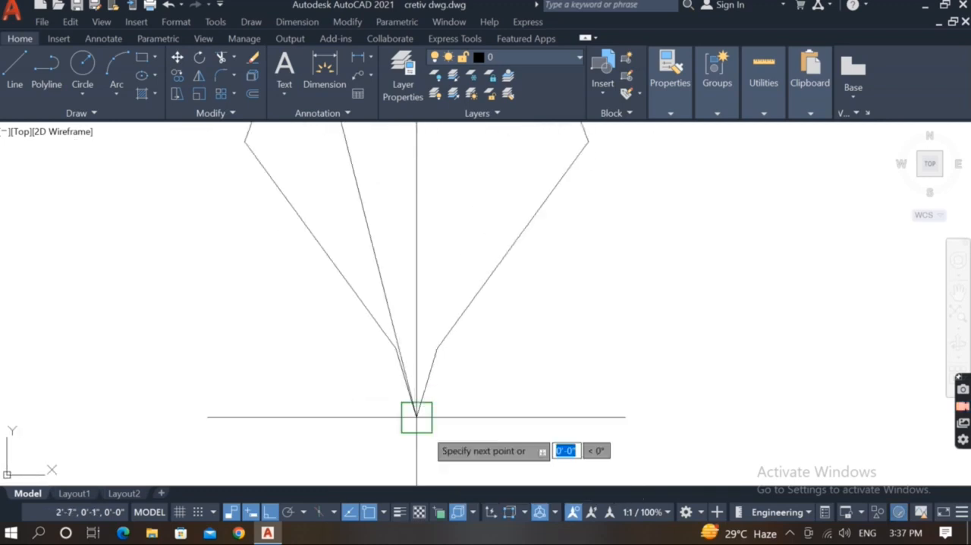
{"action": "scroll", "coordinate": [404, 452], "scroll_direction": "down", "scroll_amount": 4}
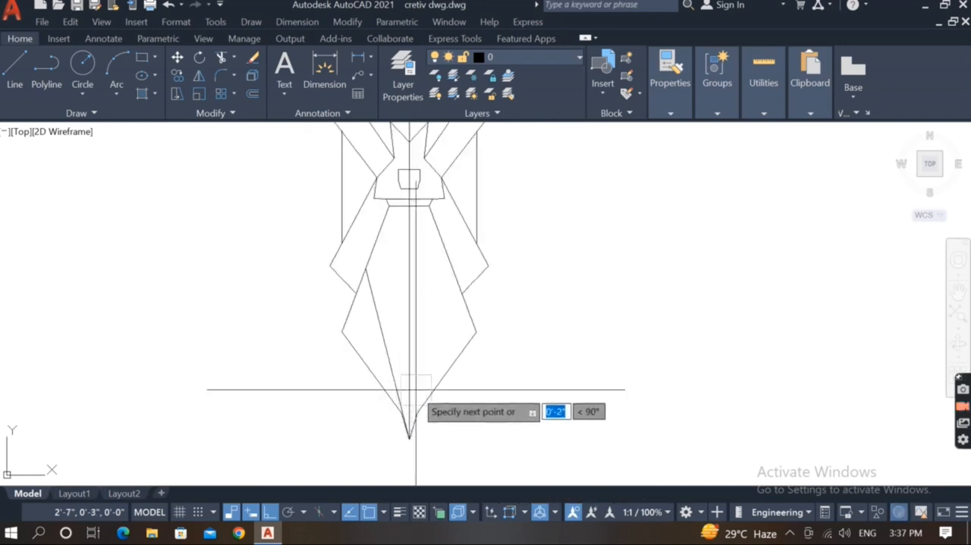
Mirror the slanted inner line of the tapered body about the vertical centre line, keeping the original.
{"action": "type", "text": "mi"}
{"action": "key", "text": "Return"}
{"action": "scroll", "coordinate": [391, 299], "scroll_direction": "down", "scroll_amount": 2}
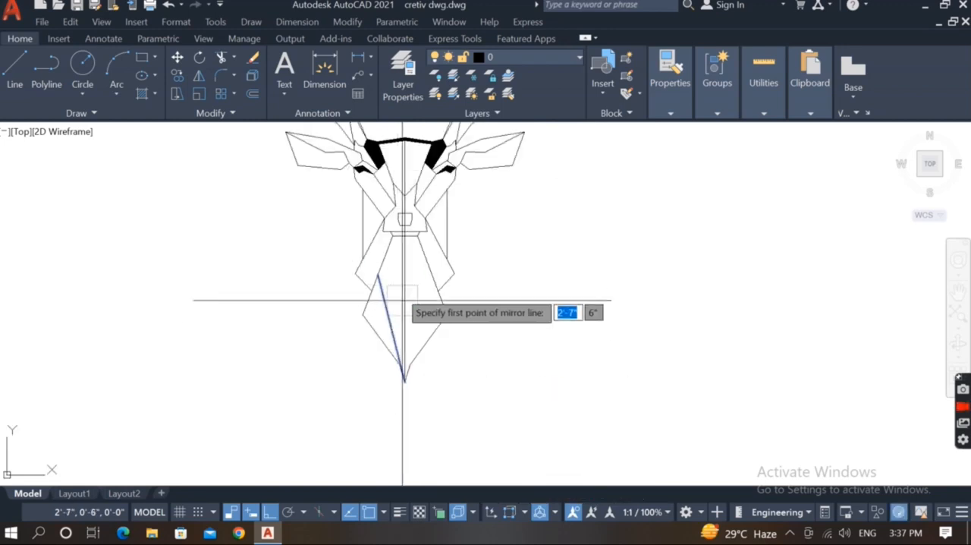
{"action": "scroll", "coordinate": [410, 395], "scroll_direction": "up", "scroll_amount": 2}
{"action": "left_click", "coordinate": [399, 373]}
{"action": "scroll", "coordinate": [436, 383], "scroll_direction": "down", "scroll_amount": 4}
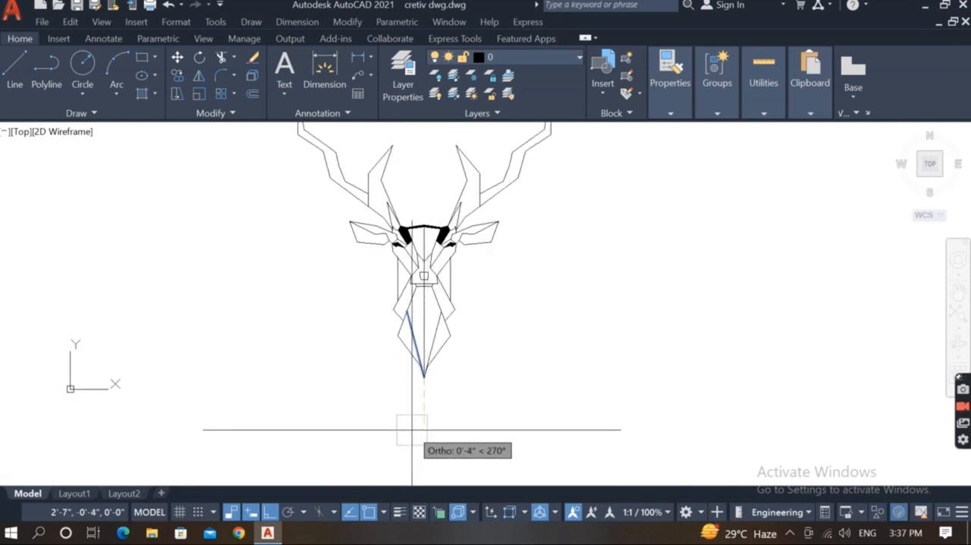
{"action": "left_click", "coordinate": [412, 430]}
{"action": "key", "text": "Return"}
Fill the two outer facets of the tapered lower body with a SOLID hatch.
{"action": "scroll", "coordinate": [455, 420], "scroll_direction": "down", "scroll_amount": 5}
{"action": "scroll", "coordinate": [434, 373], "scroll_direction": "up", "scroll_amount": 5}
{"action": "middle_click_drag", "start_coordinate": [449, 391], "coordinate": [472, 390]}
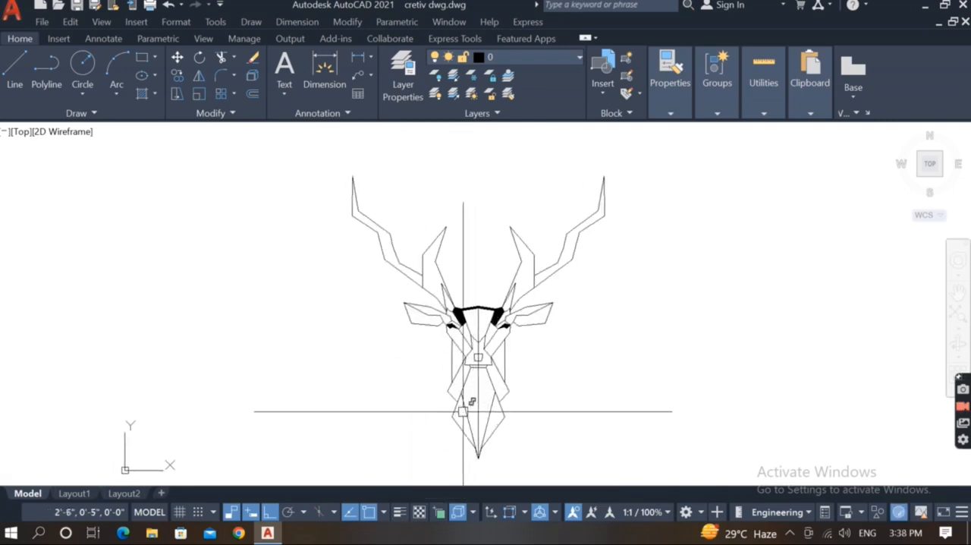
{"action": "type", "text": "h"}
{"action": "key", "text": "Return"}
{"action": "left_click", "coordinate": [463, 419]}
{"action": "left_click", "coordinate": [493, 417]}
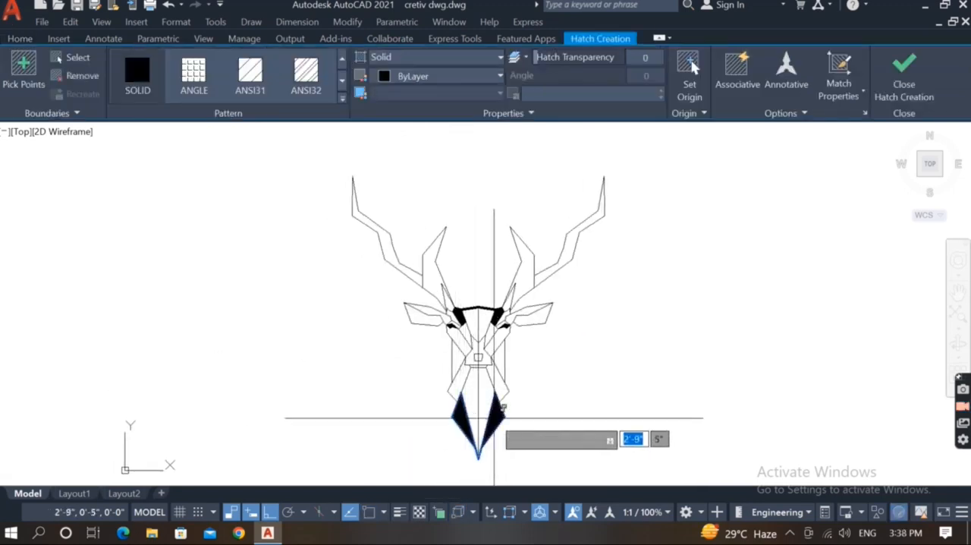
{"action": "key", "text": "Return"}
{"action": "scroll", "coordinate": [474, 402], "scroll_direction": "up", "scroll_amount": 2}
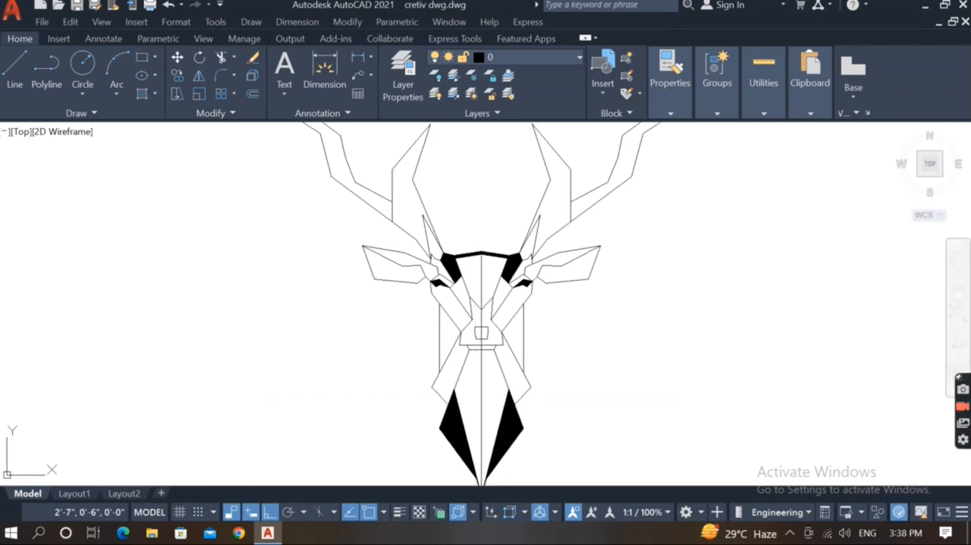
{"action": "scroll", "coordinate": [474, 397], "scroll_direction": "down", "scroll_amount": 3}
{"action": "scroll", "coordinate": [466, 377], "scroll_direction": "up", "scroll_amount": 3}
{"action": "middle_click_drag", "start_coordinate": [465, 373], "coordinate": [427, 379]}
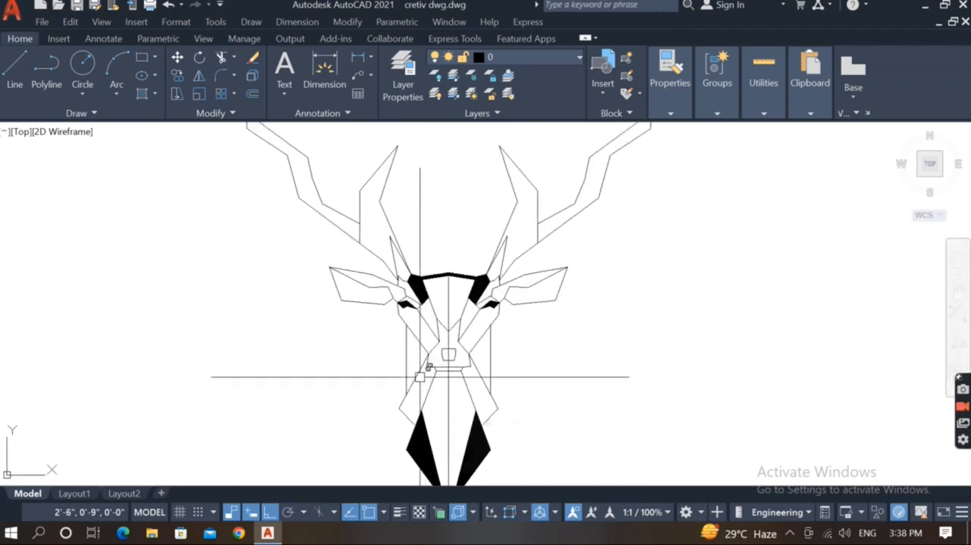
{"action": "type", "text": "h"}
{"action": "key", "text": "Return"}
{"action": "left_click", "coordinate": [421, 372]}
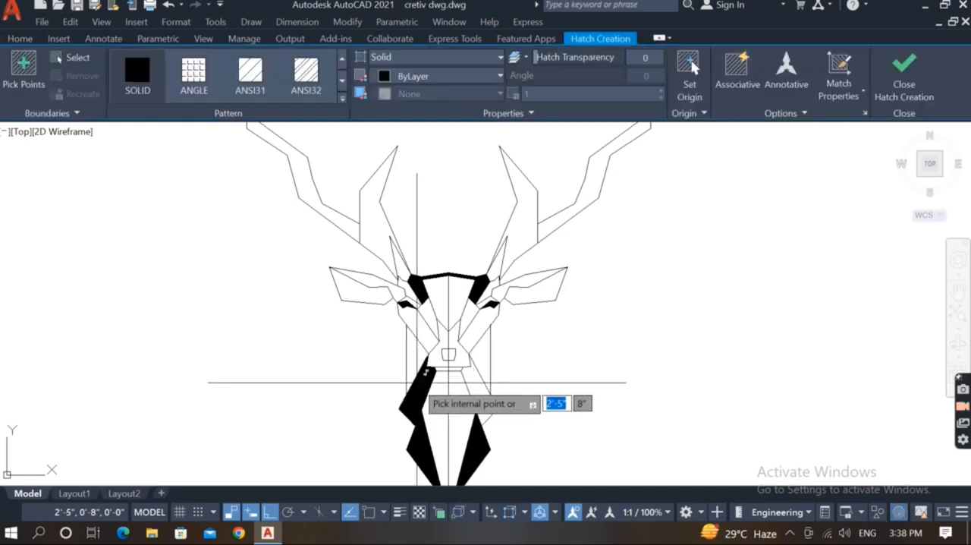
{"action": "key", "text": "Escape"}
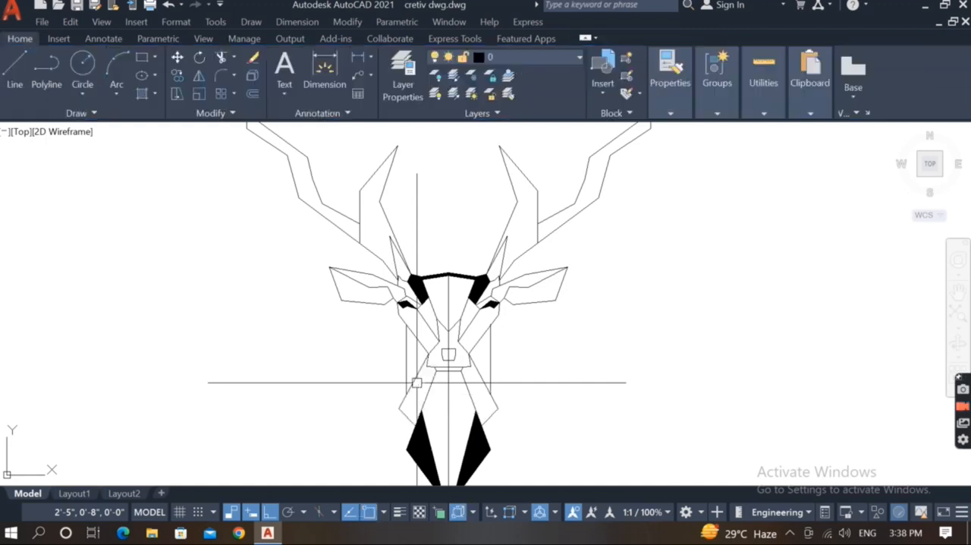
Erase the vertical neck lines on both sides and draw a two-segment outline outside the left neck, ending on the cheek's edge.
{"action": "left_click", "coordinate": [406, 367]}
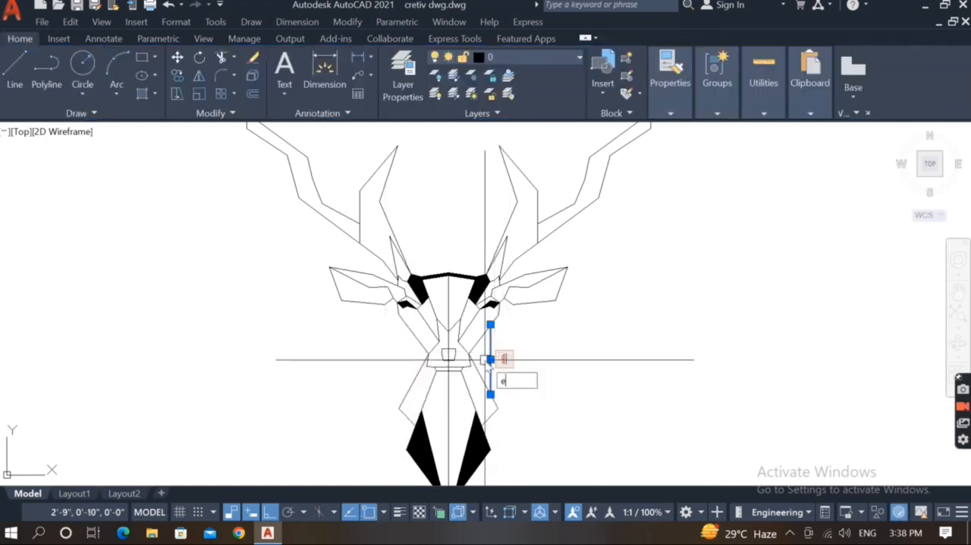
{"action": "scroll", "coordinate": [388, 397], "scroll_direction": "up", "scroll_amount": 2}
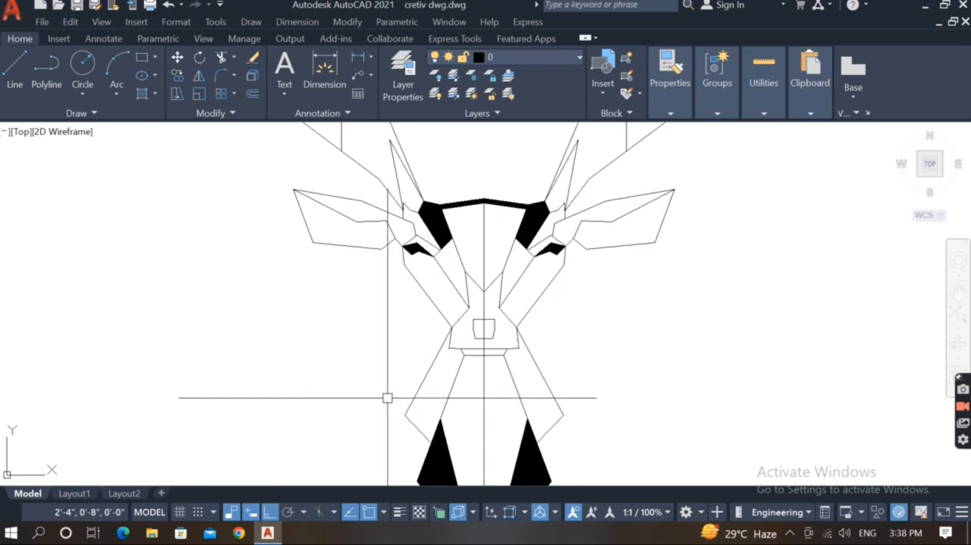
{"action": "type", "text": "l"}
{"action": "key", "text": "Return"}
{"action": "left_click", "coordinate": [414, 392]}
{"action": "scroll", "coordinate": [410, 386], "scroll_direction": "up", "scroll_amount": 2}
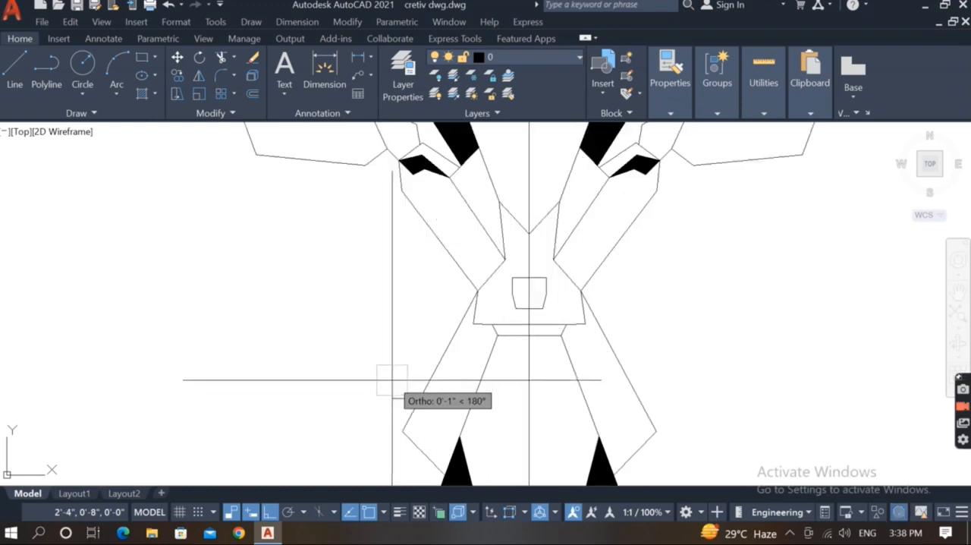
{"action": "key", "text": "F8"}
{"action": "left_click", "coordinate": [392, 380]}
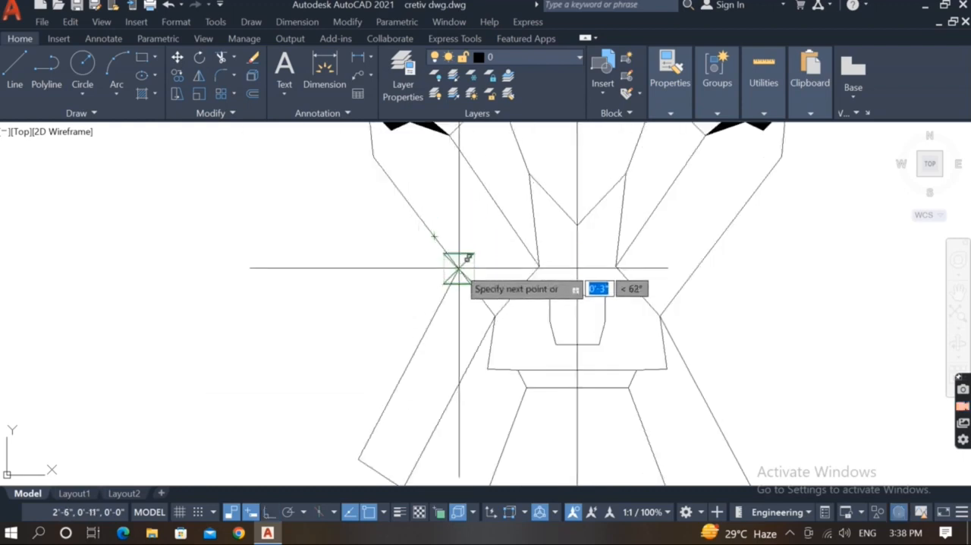
{"action": "left_click", "coordinate": [377, 360]}
{"action": "left_click", "coordinate": [444, 234]}
{"action": "key", "text": "Return"}
Mirror the new outer neck outline about the vertical centre line, keeping the original.
{"action": "left_click_drag", "start_coordinate": [413, 334], "coordinate": [360, 394]}
{"action": "type", "text": "mi"}
{"action": "key", "text": "Return"}
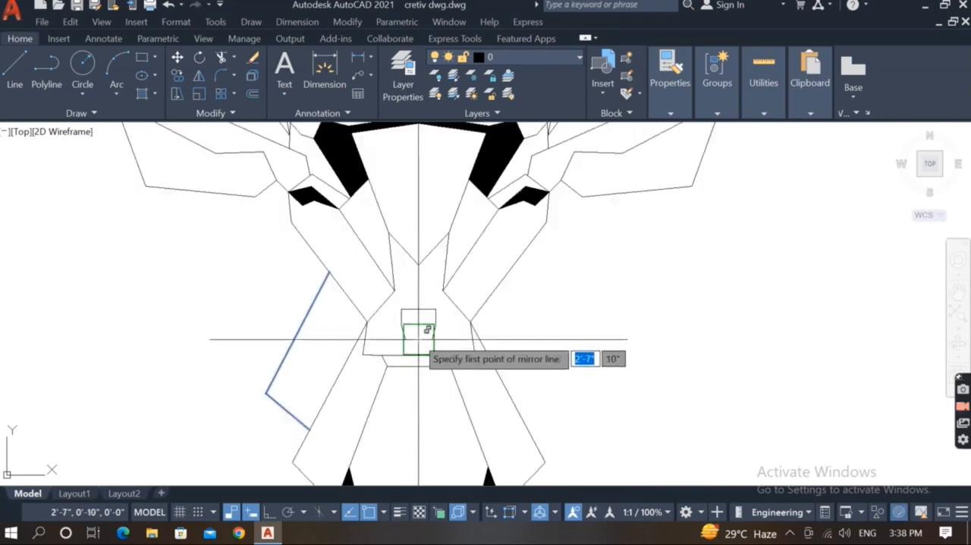
{"action": "left_click", "coordinate": [418, 339]}
{"action": "left_click", "coordinate": [418, 432]}
Fill the outer neck bands on both sides with a SOLID hatch.
{"action": "key", "text": "h"}
{"action": "key", "text": "Return"}
{"action": "left_click", "coordinate": [315, 364]}
{"action": "left_click", "coordinate": [520, 375]}
Draw a vertical line up from the left black neck band's outer edge and trim it off above the cheek's edge.
{"action": "key", "text": "Return"}
{"action": "scroll", "coordinate": [396, 369], "scroll_direction": "down", "scroll_amount": 4}
{"action": "scroll", "coordinate": [336, 343], "scroll_direction": "up", "scroll_amount": 4}
{"action": "key", "text": "l"}
{"action": "key", "text": "Return"}
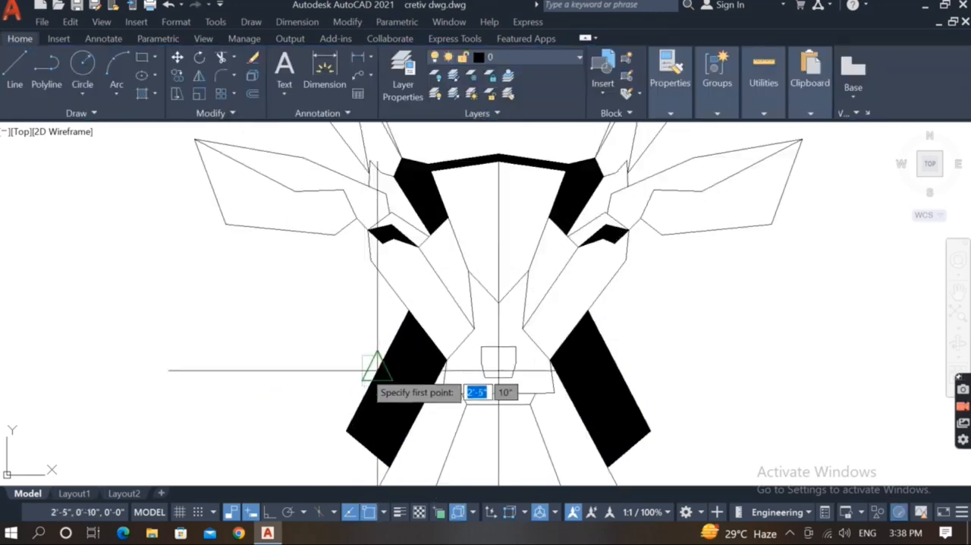
{"action": "left_click", "coordinate": [376, 369]}
{"action": "key", "text": "F8"}
{"action": "left_click", "coordinate": [381, 189]}
Mirror the short vertical line beside the left cheek about the vertical centre line, keeping the original.
{"action": "key", "text": "Return"}
{"action": "key", "text": "t"}
{"action": "key", "text": "r"}
{"action": "key", "text": "Return"}
{"action": "left_click", "coordinate": [378, 191]}
{"action": "left_click", "coordinate": [377, 297]}
{"action": "scroll", "coordinate": [254, 291], "scroll_direction": "down", "scroll_amount": 6}
{"action": "key", "text": "m"}
{"action": "key", "text": "i"}
{"action": "key", "text": "Return"}
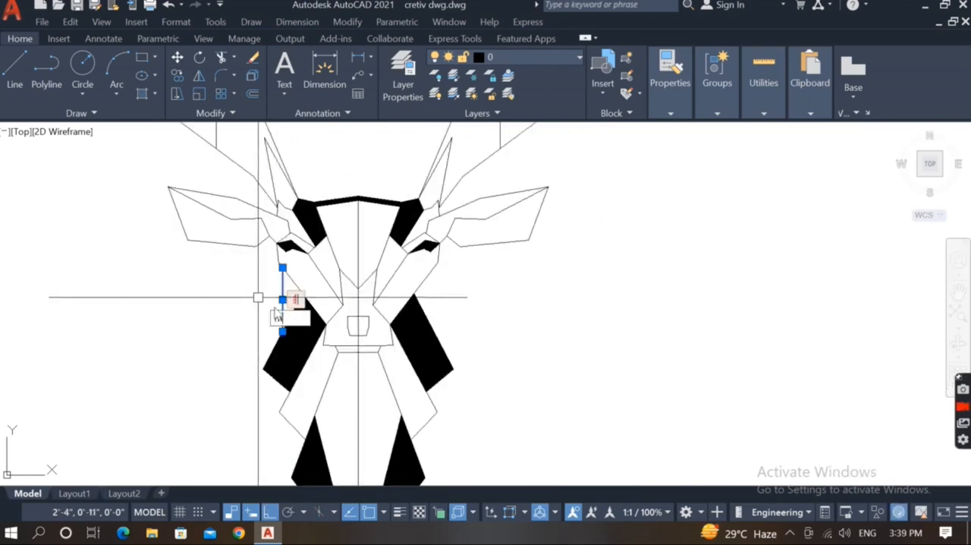
{"action": "scroll", "coordinate": [308, 336], "scroll_direction": "up", "scroll_amount": 4}
{"action": "left_click", "coordinate": [433, 334]}
{"action": "left_click", "coordinate": [480, 401]}
{"action": "key", "text": "Return"}
Look over the mirrored head, neck bands and the short vertical lines beside both cheeks.
{"action": "scroll", "coordinate": [481, 400], "scroll_direction": "down", "scroll_amount": 5}
{"action": "scroll", "coordinate": [456, 364], "scroll_direction": "up", "scroll_amount": 2}
{"action": "scroll", "coordinate": [457, 364], "scroll_direction": "down", "scroll_amount": 3}
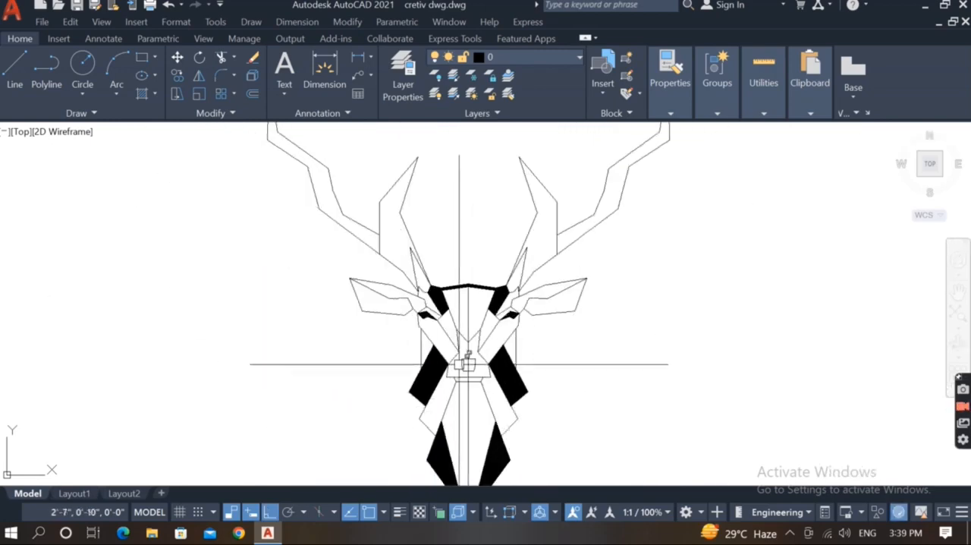
{"action": "middle_click_drag", "start_coordinate": [457, 364], "coordinate": [528, 357]}
{"action": "scroll", "coordinate": [529, 356], "scroll_direction": "up", "scroll_amount": 5}
{"action": "scroll", "coordinate": [422, 427], "scroll_direction": "down", "scroll_amount": 5}
{"action": "scroll", "coordinate": [488, 397], "scroll_direction": "up", "scroll_amount": 2}
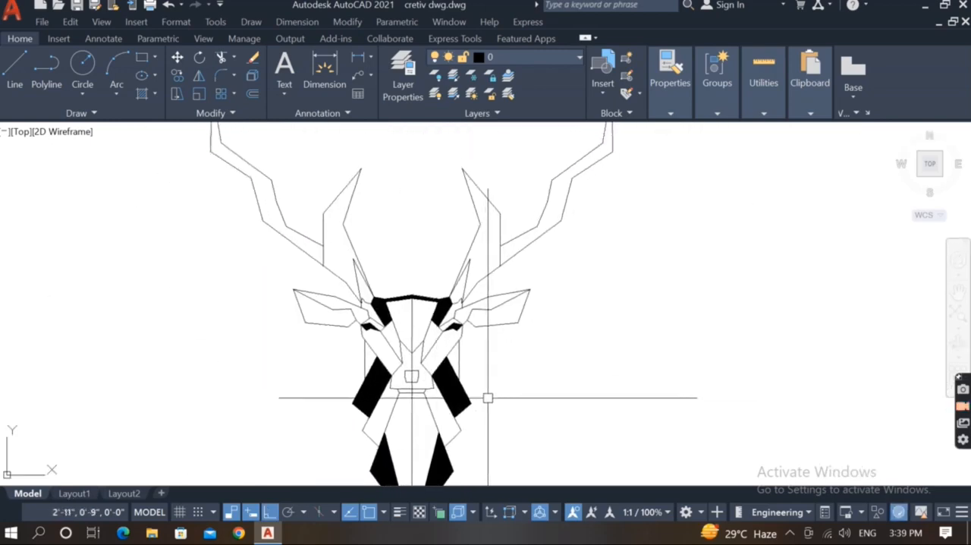
{"action": "middle_click_drag", "start_coordinate": [408, 454], "coordinate": [418, 402]}
{"action": "scroll", "coordinate": [491, 323], "scroll_direction": "up", "scroll_amount": 2}
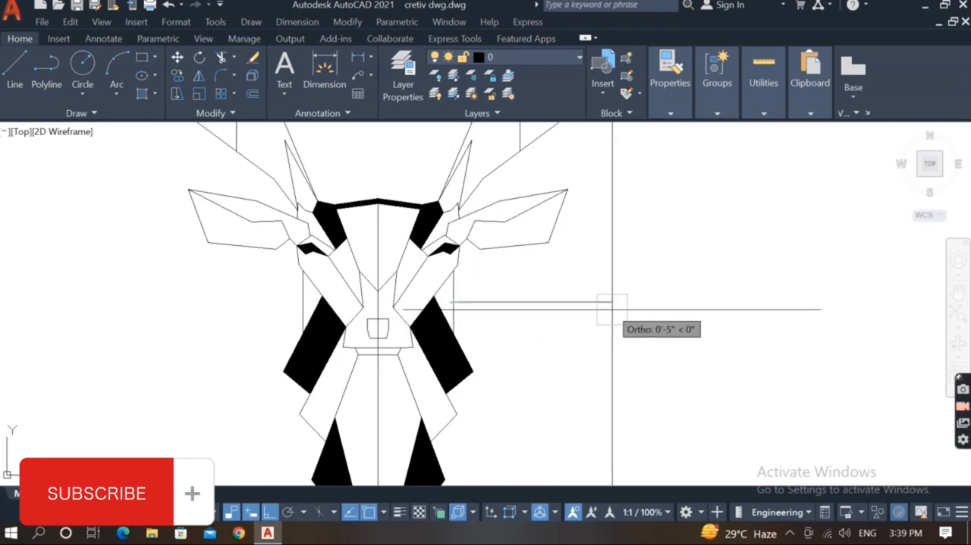
Draw a horizontal line outward from the short vertical line beside the right cheek.
{"action": "scroll", "coordinate": [625, 305], "scroll_direction": "down", "scroll_amount": 3}
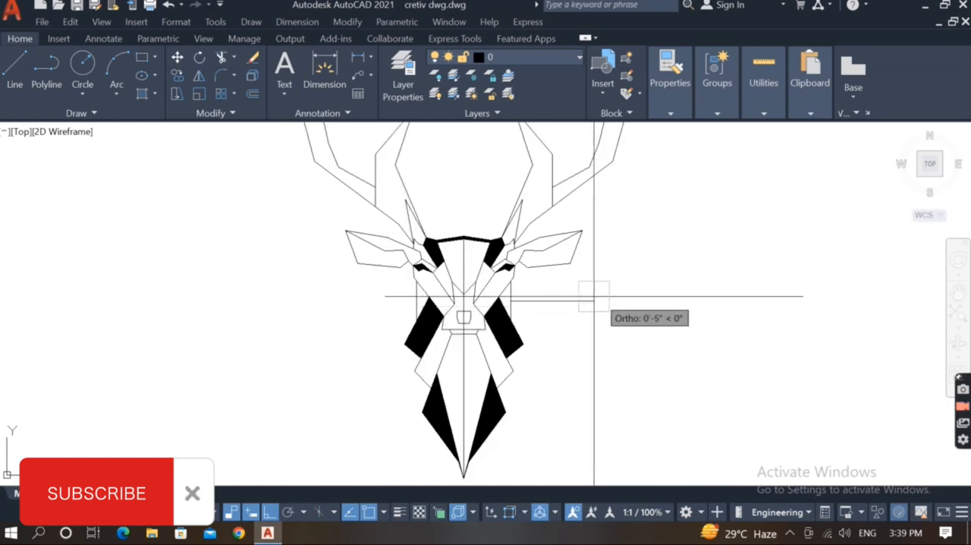
{"action": "scroll", "coordinate": [595, 298], "scroll_direction": "down", "scroll_amount": 1}
{"action": "left_click", "coordinate": [603, 299]}
{"action": "key", "text": "Return"}
Mirror the horizontal line beside the right cheek about the head's vertical centre line, keeping the original.
{"action": "left_click", "coordinate": [574, 300]}
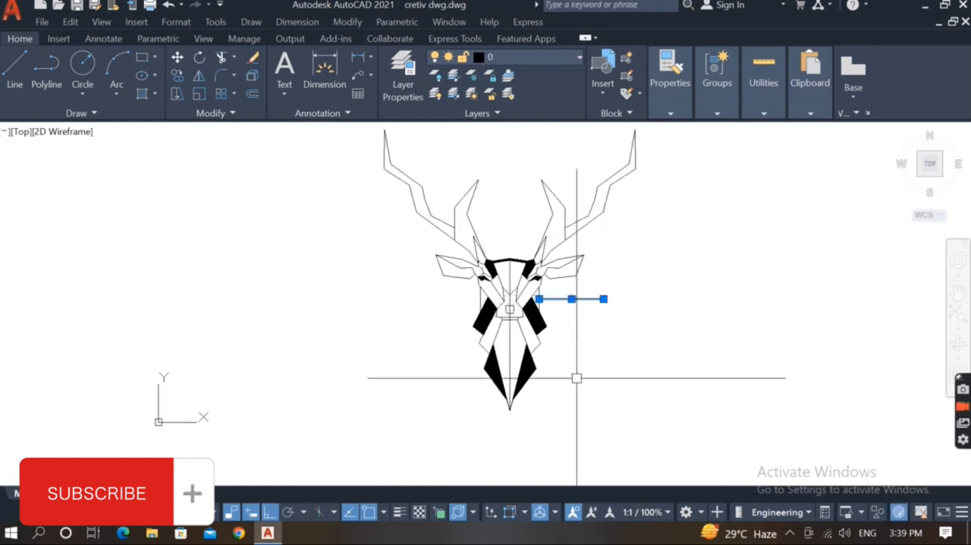
{"action": "type", "text": "mi"}
{"action": "key", "text": "Return"}
{"action": "left_click", "coordinate": [508, 408]}
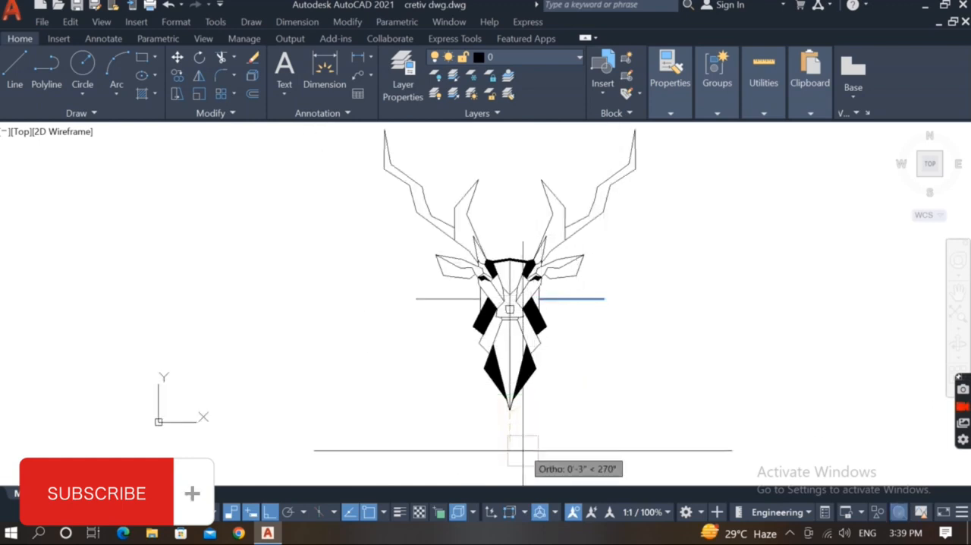
{"action": "left_click", "coordinate": [520, 444]}
{"action": "key", "text": "Return"}
Draw a slanted line about 1'-6" long from the left horizontal line's outer end down past the centre below the neck tip.
{"action": "type", "text": "l"}
{"action": "key", "text": "Return"}
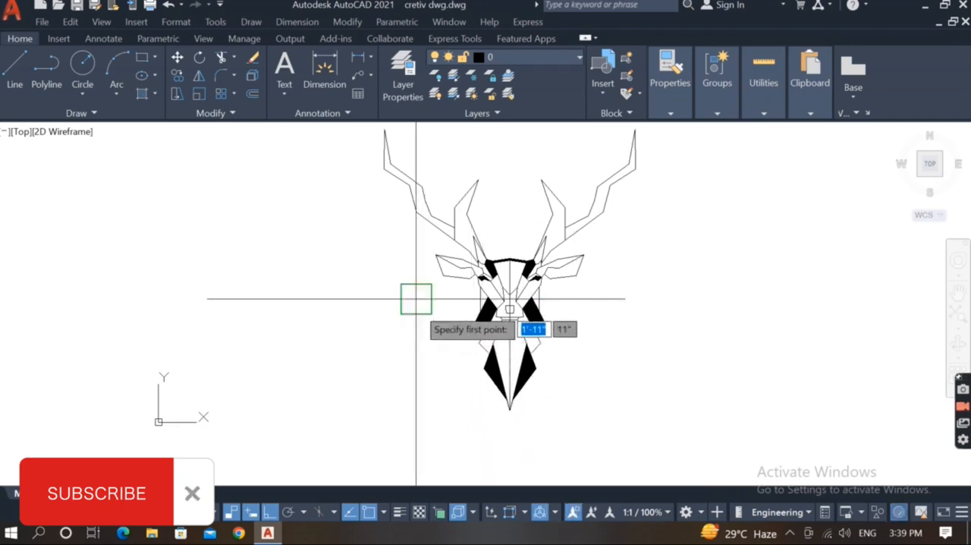
{"action": "left_click", "coordinate": [415, 298]}
{"action": "key", "text": "F8"}
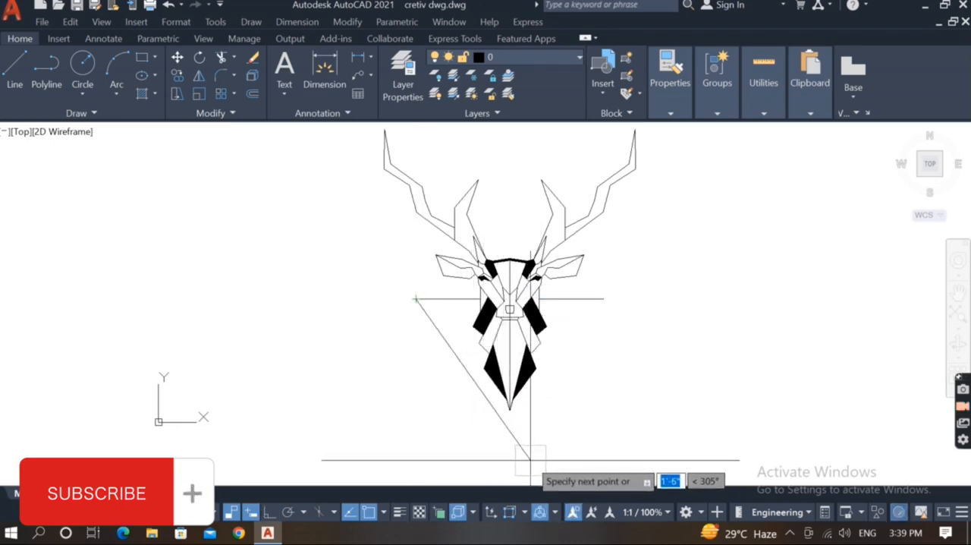
{"action": "left_click", "coordinate": [531, 459]}
{"action": "key", "text": "Escape"}
{"action": "left_click", "coordinate": [520, 444]}
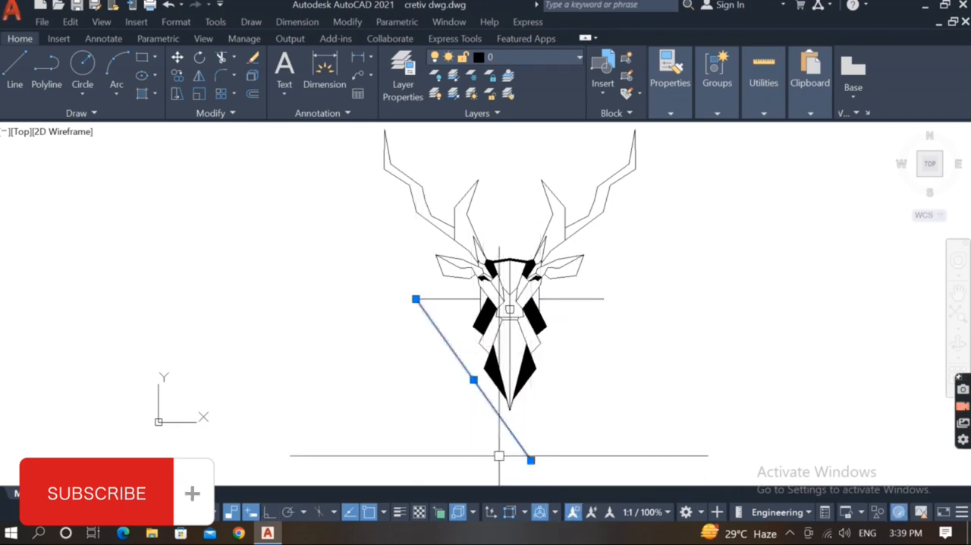
{"action": "type", "text": "mi"}
{"action": "key", "text": "Return"}
{"action": "left_click", "coordinate": [509, 407]}
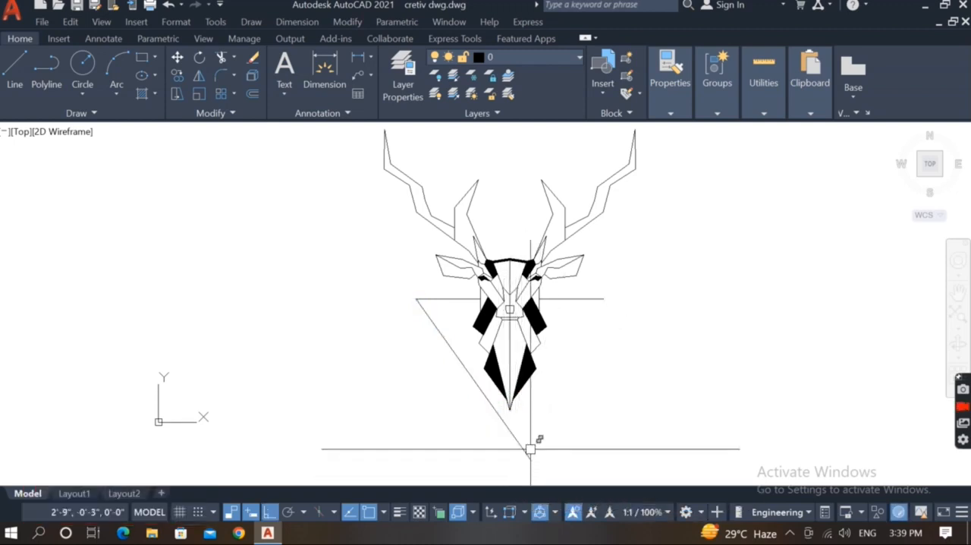
{"action": "key", "text": "Escape"}
Mirror the slanted line about the head's vertical centre line, keeping the original.
{"action": "type", "text": "mi"}
{"action": "key", "text": "Return"}
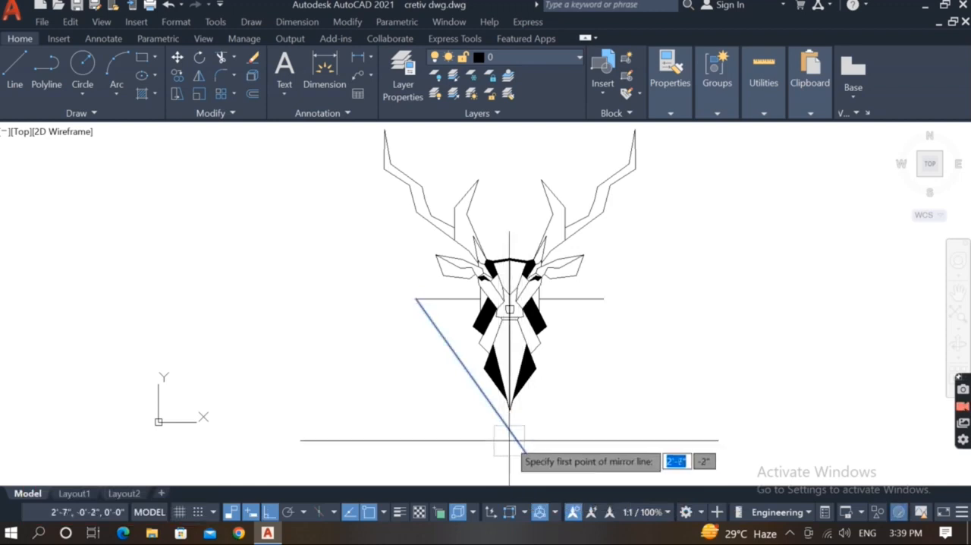
{"action": "scroll", "coordinate": [509, 425], "scroll_direction": "up", "scroll_amount": 5}
{"action": "left_click", "coordinate": [501, 400]}
{"action": "scroll", "coordinate": [505, 432], "scroll_direction": "down", "scroll_amount": 5}
{"action": "left_click", "coordinate": [513, 460]}
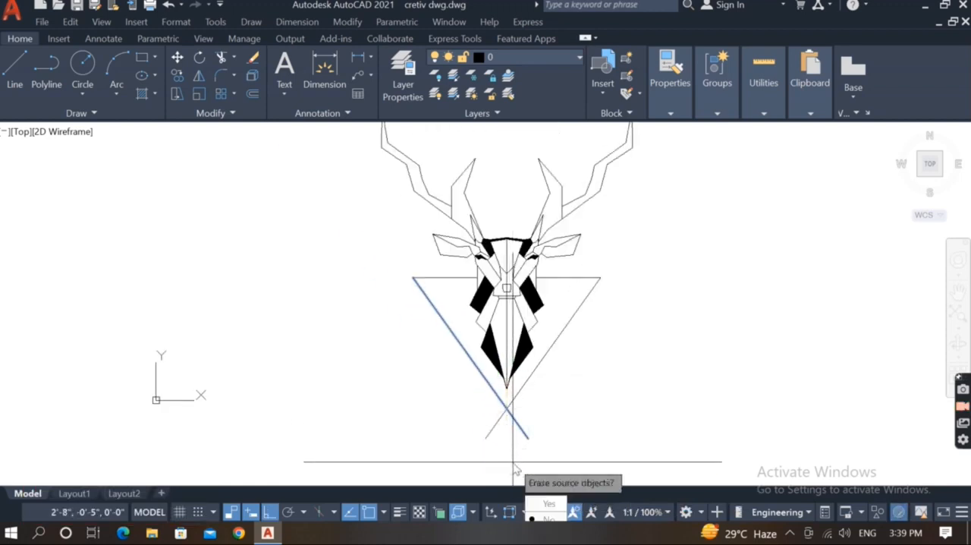
{"action": "key", "text": "Return"}
Fillet the two crossing slanted lines into a sharp corner below the neck tip.
{"action": "type", "text": "f"}
{"action": "key", "text": "Return"}
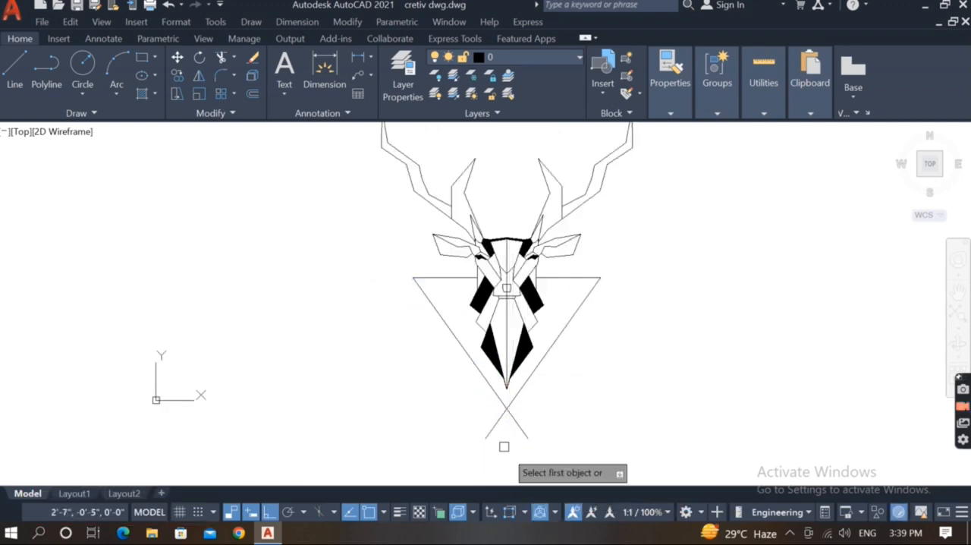
{"action": "left_click", "coordinate": [494, 390]}
{"action": "left_click", "coordinate": [515, 396]}
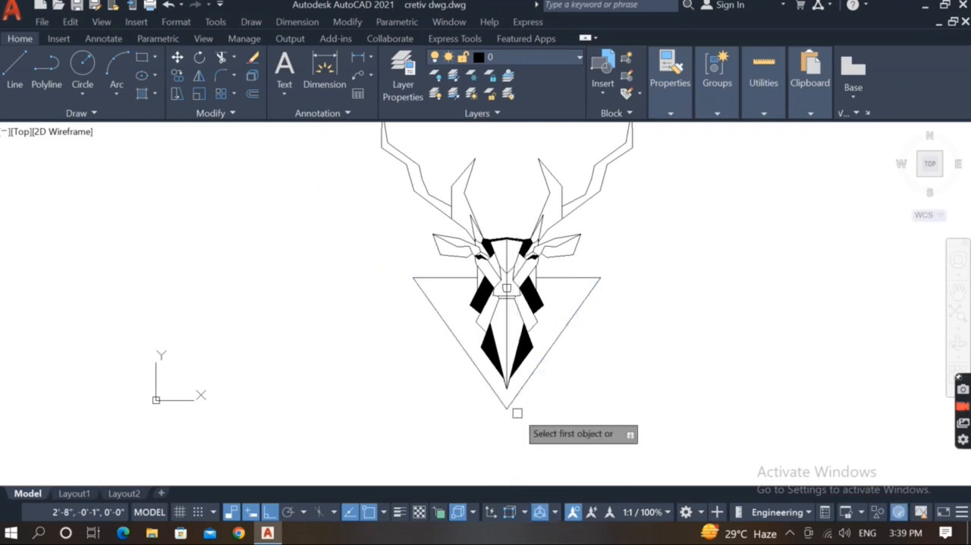
Draw a circle with a radius of about 2" centred on the triangle's lower corner.
{"action": "scroll", "coordinate": [489, 334], "scroll_direction": "down", "scroll_amount": 3}
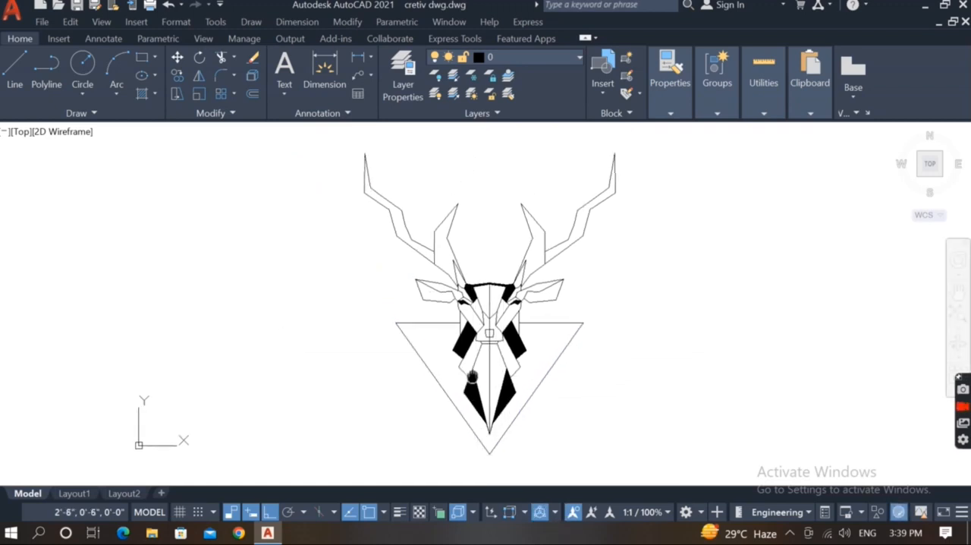
{"action": "scroll", "coordinate": [468, 416], "scroll_direction": "up", "scroll_amount": 3}
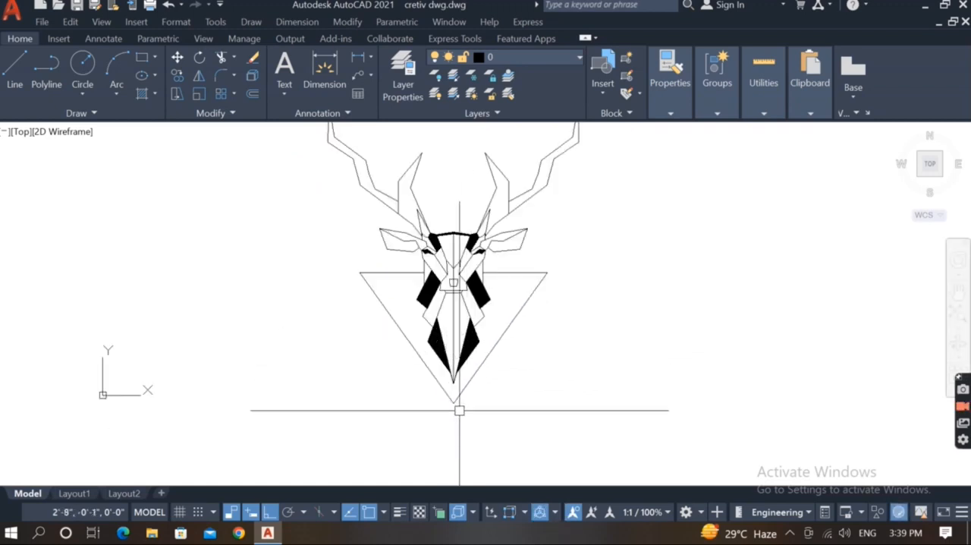
{"action": "type", "text": "c"}
{"action": "key", "text": "Return"}
{"action": "left_click", "coordinate": [454, 404]}
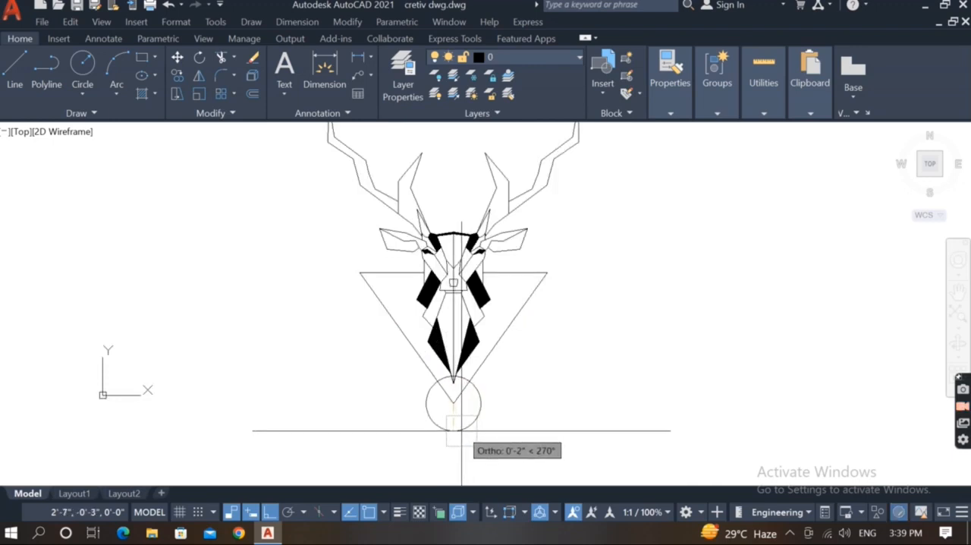
{"action": "left_click", "coordinate": [462, 430]}
{"action": "key", "text": "Return"}
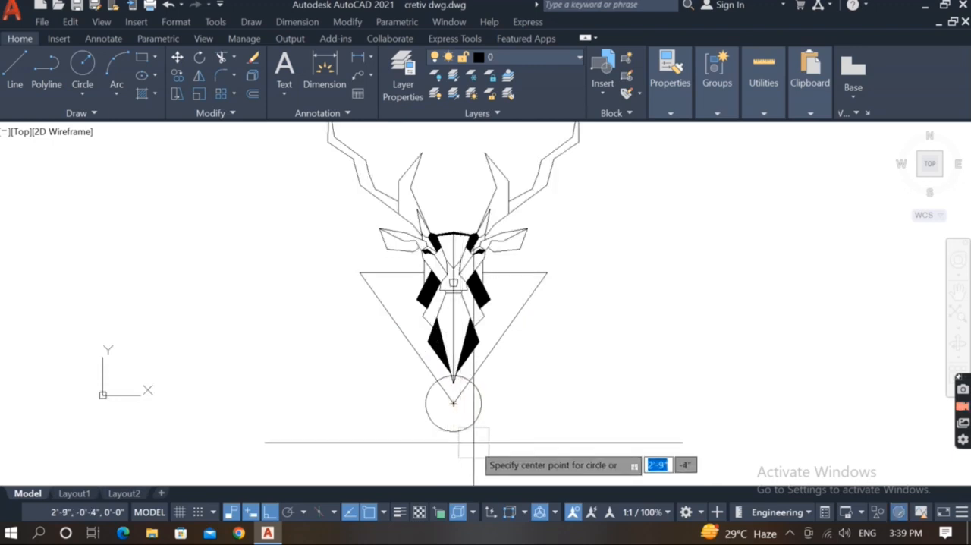
{"action": "key", "text": "Escape"}
{"action": "scroll", "coordinate": [467, 404], "scroll_direction": "up", "scroll_amount": 2}
{"action": "middle_click_drag", "start_coordinate": [467, 403], "coordinate": [471, 427]}
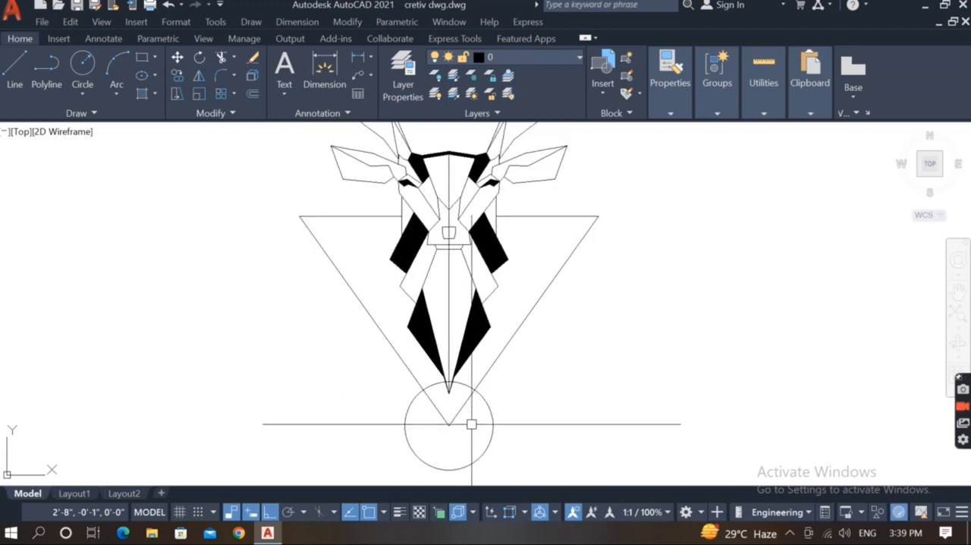
{"action": "type", "text": "l"}
{"action": "key", "text": "Return"}
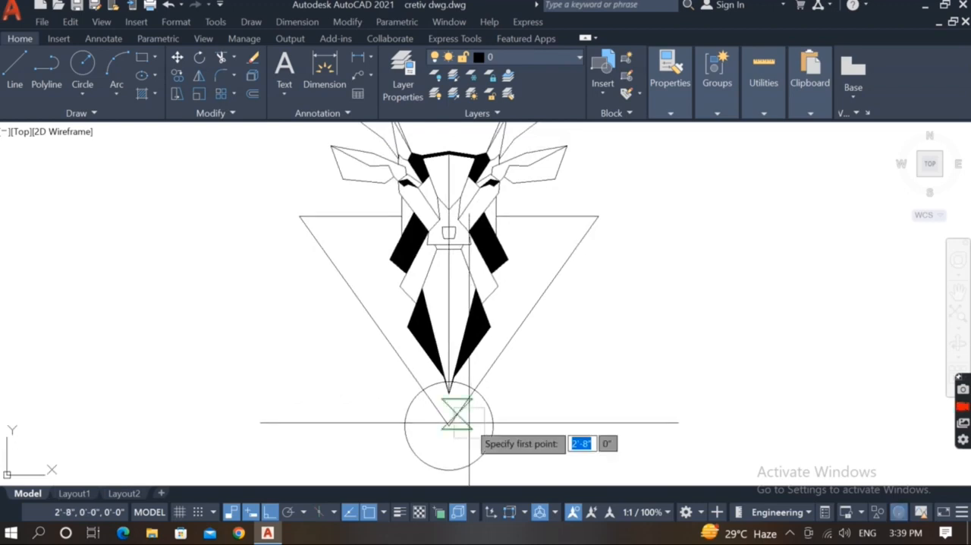
{"action": "key", "text": "Escape"}
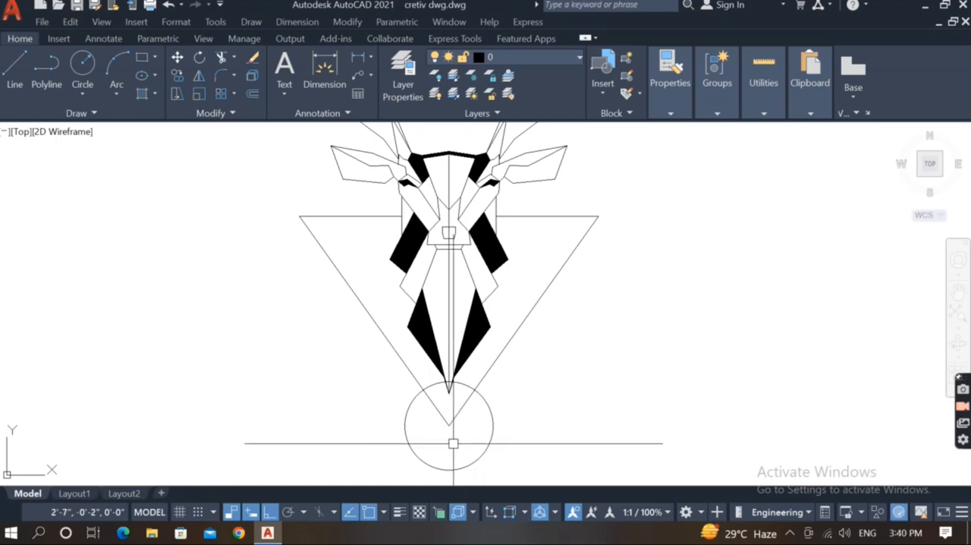
{"action": "type", "text": "o"}
{"action": "key", "text": "Return"}
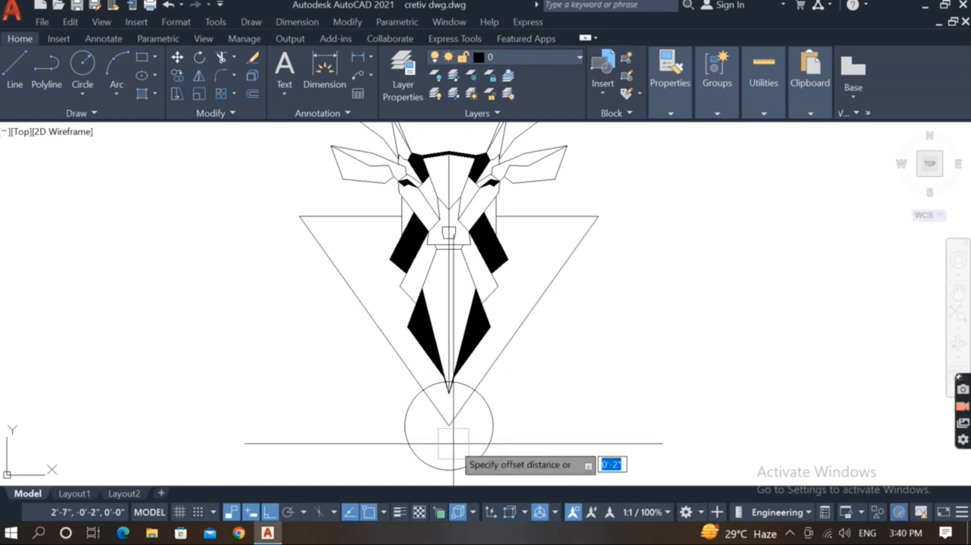
{"action": "key", "text": "Escape"}
Copy the triangle's right slanted side a short distance straight down.
{"action": "left_click", "coordinate": [461, 414]}
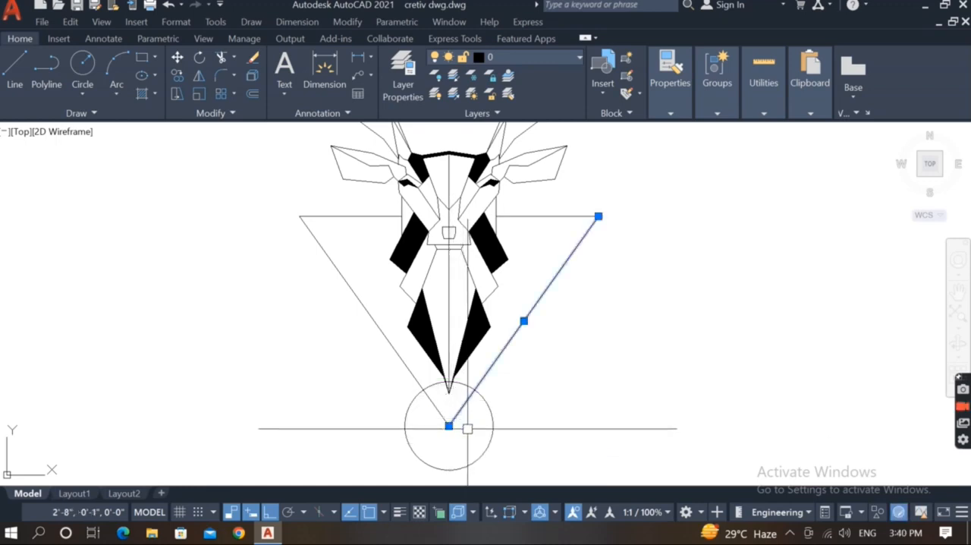
{"action": "type", "text": "co"}
{"action": "key", "text": "Return"}
{"action": "left_click", "coordinate": [568, 421]}
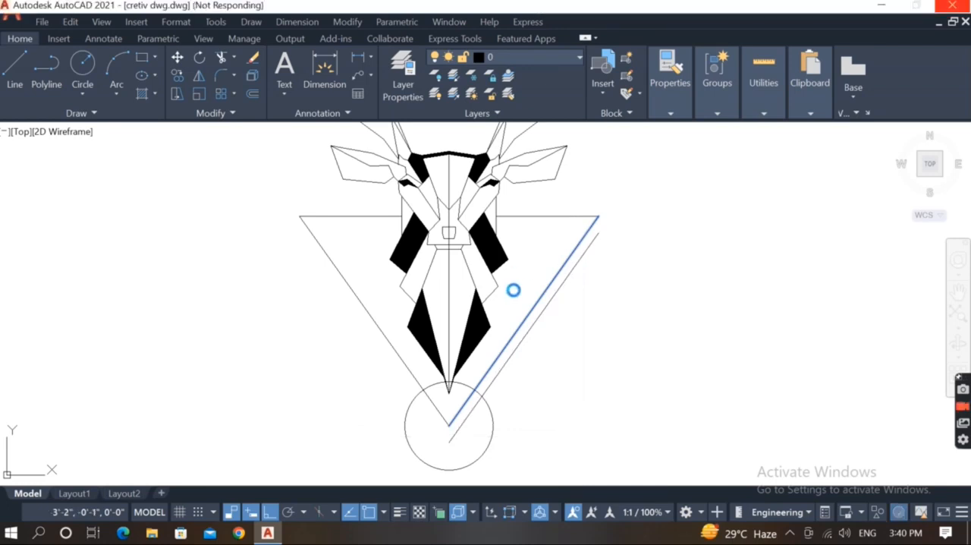
{"action": "key", "text": "Escape"}
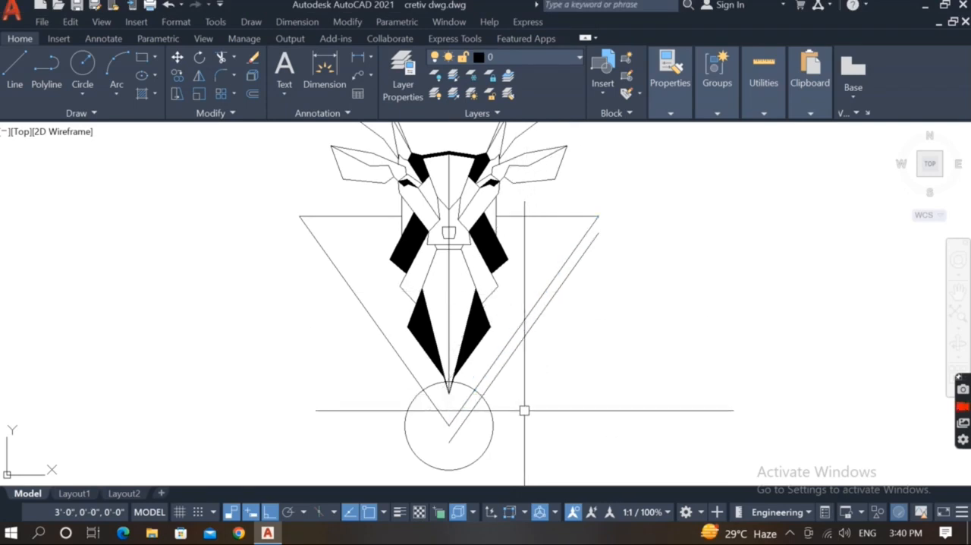
Mirror the copied slanted line about the vertical centre line, keeping the original, to form an outer V.
{"action": "scroll", "coordinate": [523, 410], "scroll_direction": "up", "scroll_amount": 2}
{"action": "left_click", "coordinate": [464, 426]}
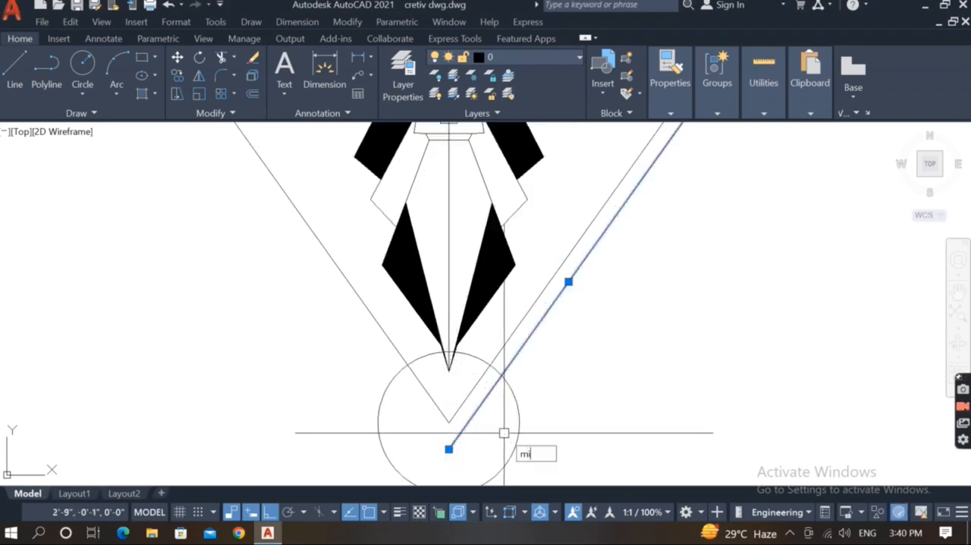
{"action": "key", "text": "Return"}
{"action": "left_click", "coordinate": [449, 419]}
{"action": "scroll", "coordinate": [497, 425], "scroll_direction": "down", "scroll_amount": 3}
{"action": "left_click", "coordinate": [497, 464]}
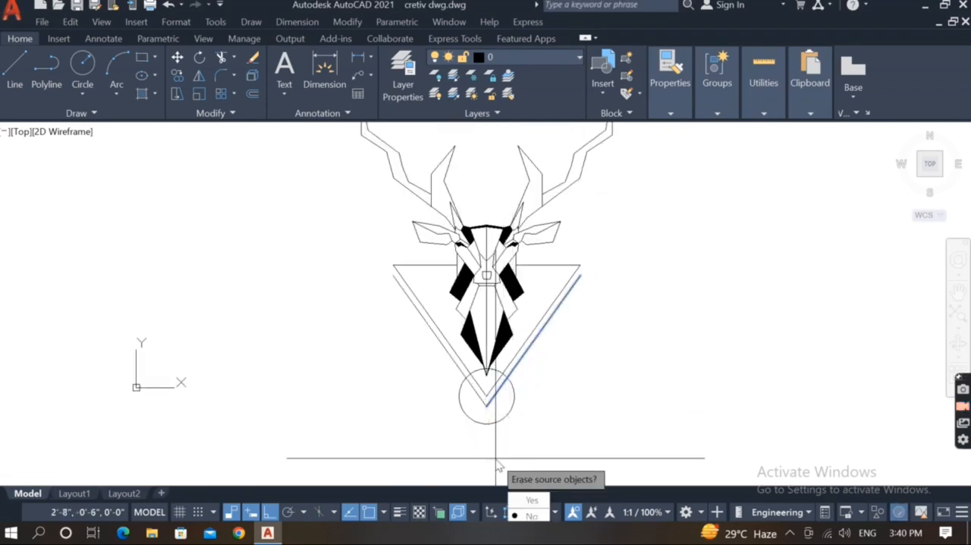
{"action": "key", "text": "Return"}
Draw a small circle centred on the outer V's lower tip.
{"action": "scroll", "coordinate": [498, 414], "scroll_direction": "up", "scroll_amount": 3}
{"action": "type", "text": "c"}
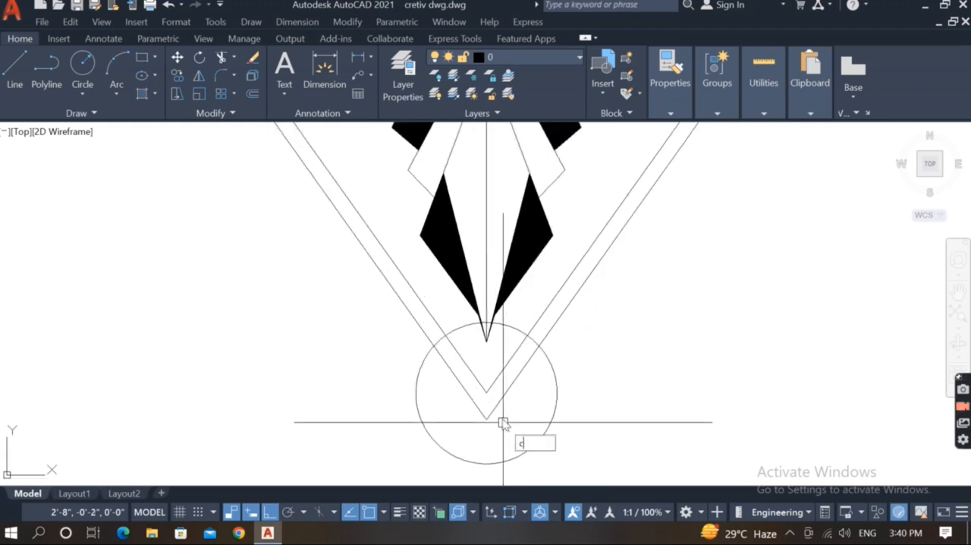
{"action": "key", "text": "Return"}
{"action": "left_click", "coordinate": [486, 417]}
{"action": "scroll", "coordinate": [489, 420], "scroll_direction": "up", "scroll_amount": 2}
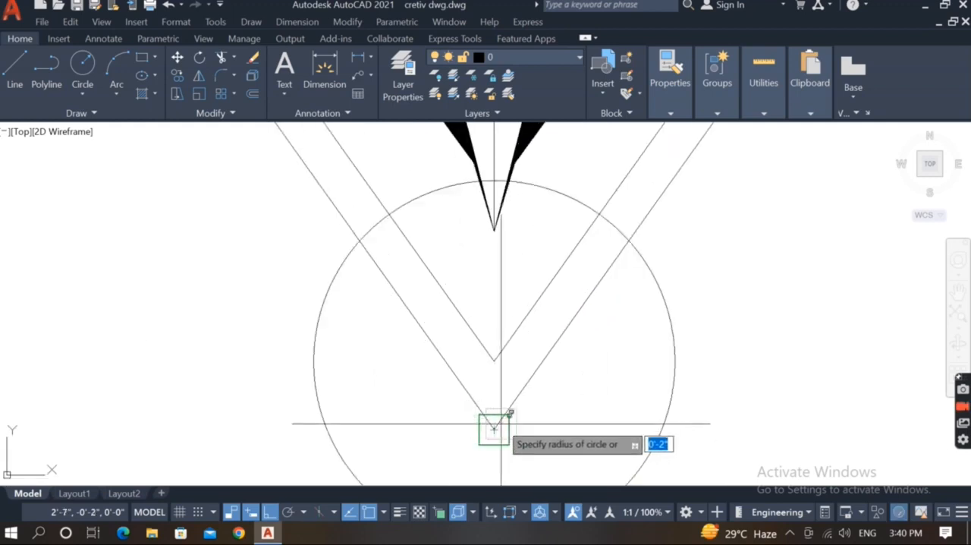
{"action": "scroll", "coordinate": [494, 430], "scroll_direction": "up", "scroll_amount": 2}
{"action": "left_click", "coordinate": [509, 439]}
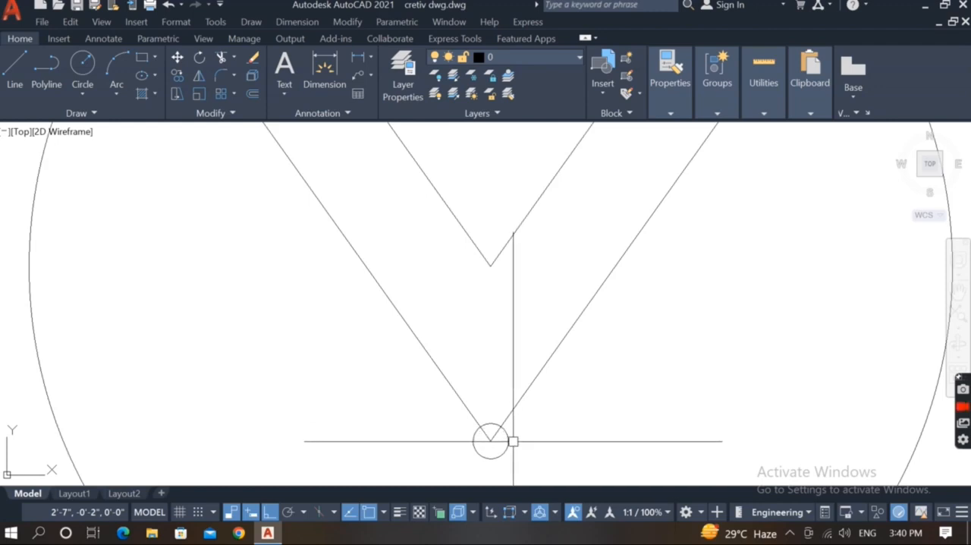
Copy the small circle from the V's tip a short way up along the outer right slanted line.
{"action": "left_click", "coordinate": [514, 441]}
{"action": "left_click", "coordinate": [502, 452]}
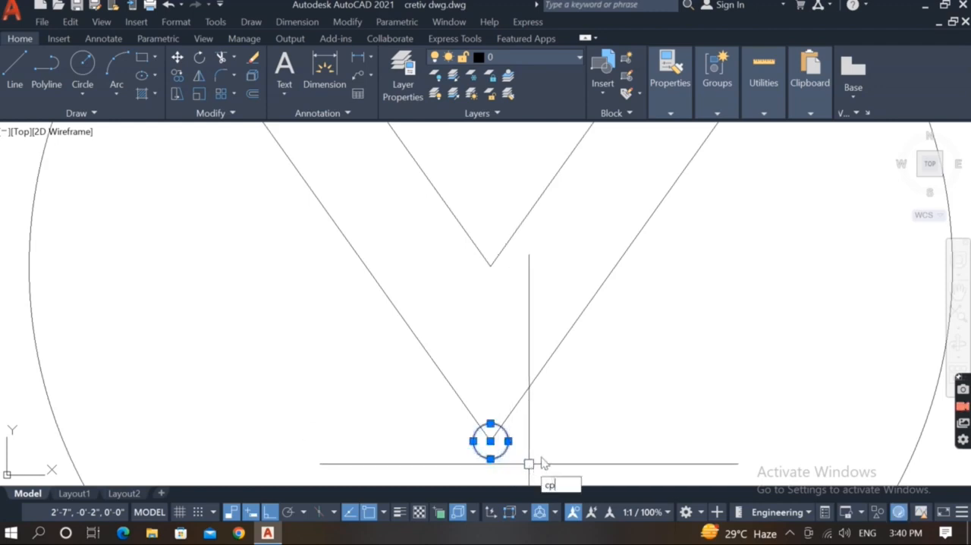
{"action": "key", "text": "Return"}
{"action": "left_click", "coordinate": [490, 440]}
{"action": "key", "text": "F8"}
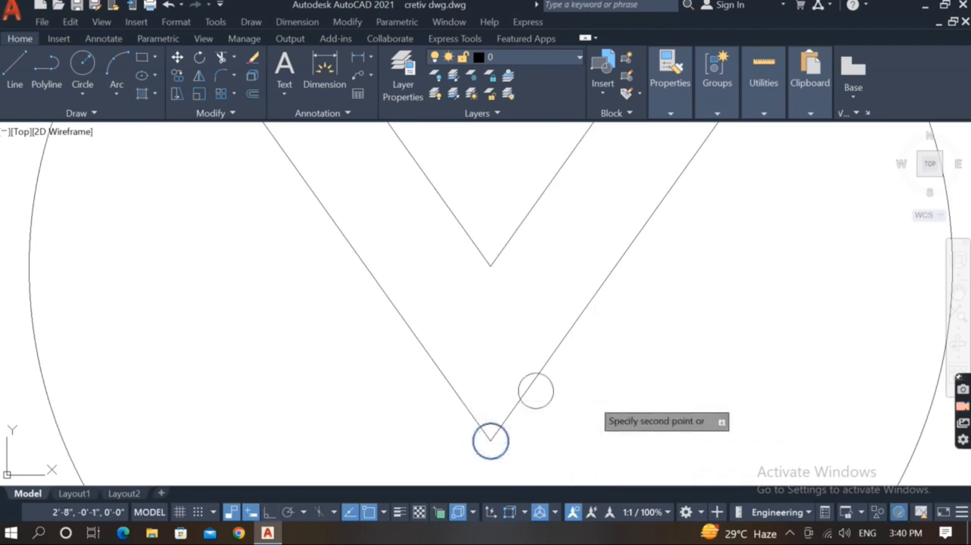
{"action": "left_click", "coordinate": [581, 407]}
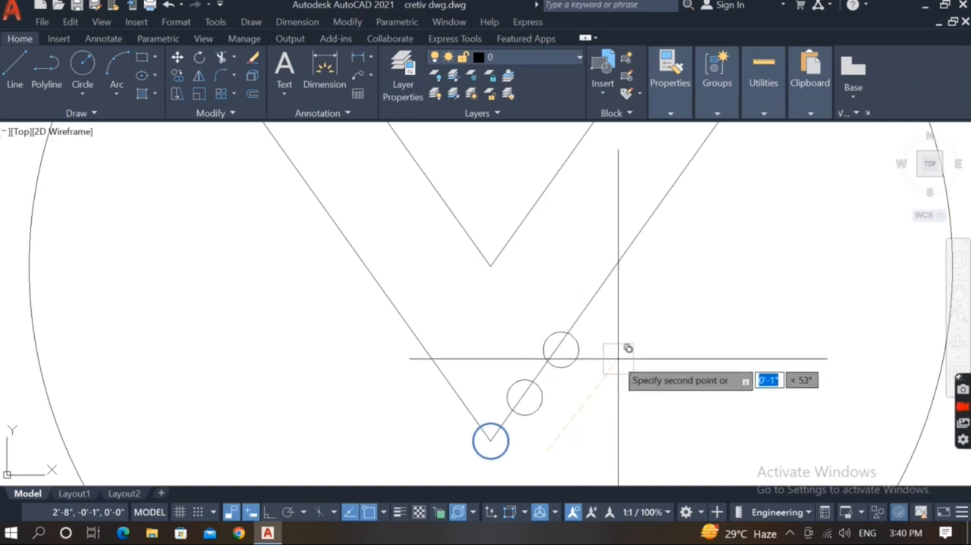
{"action": "key", "text": "Escape"}
Create a path array of the copied small circle along the outer right slanted line.
{"action": "left_click", "coordinate": [548, 397]}
{"action": "left_click", "coordinate": [545, 408]}
{"action": "left_click", "coordinate": [511, 399]}
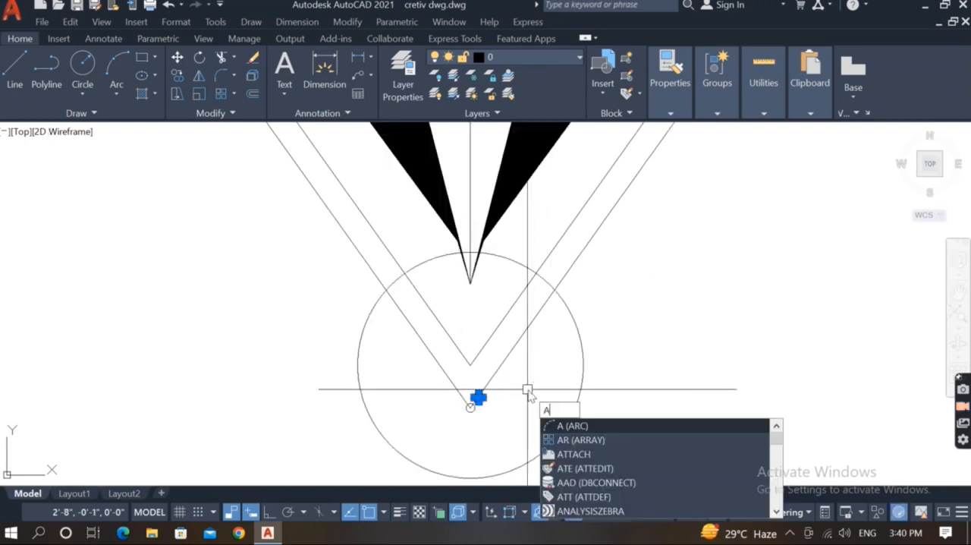
{"action": "type", "text": "r"}
{"action": "key", "text": "Return"}
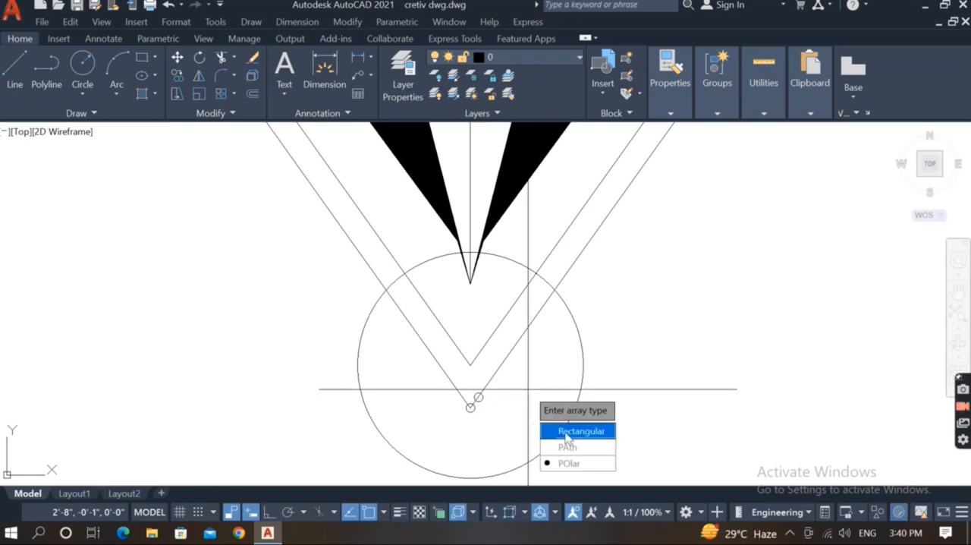
{"action": "left_click", "coordinate": [562, 446]}
{"action": "scroll", "coordinate": [497, 383], "scroll_direction": "up", "scroll_amount": 2}
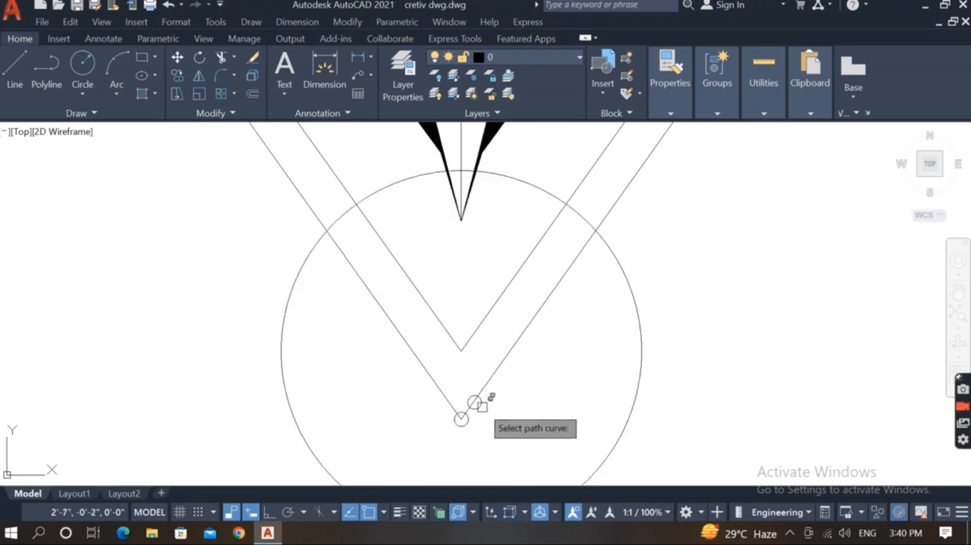
{"action": "left_click", "coordinate": [499, 367]}
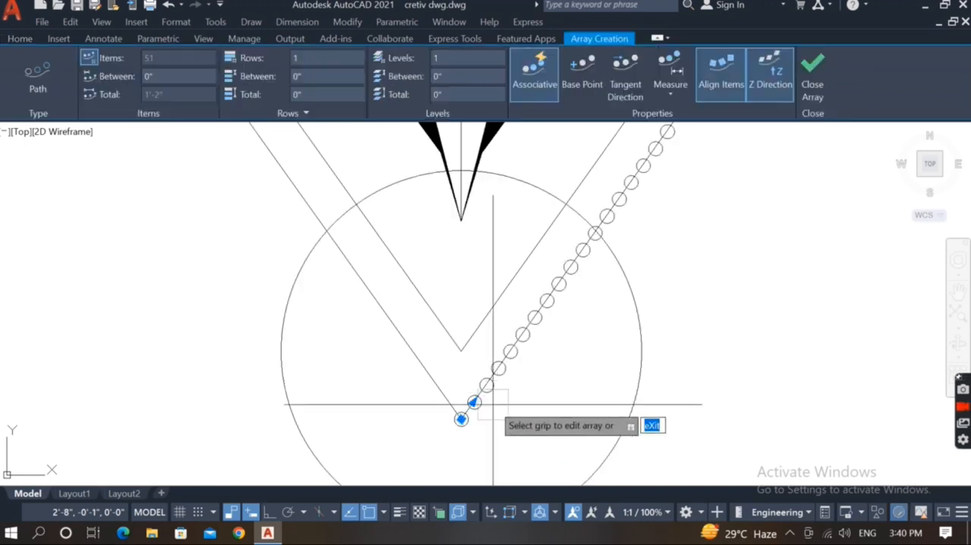
{"action": "scroll", "coordinate": [493, 403], "scroll_direction": "down", "scroll_amount": 4}
{"action": "key", "text": "Return"}
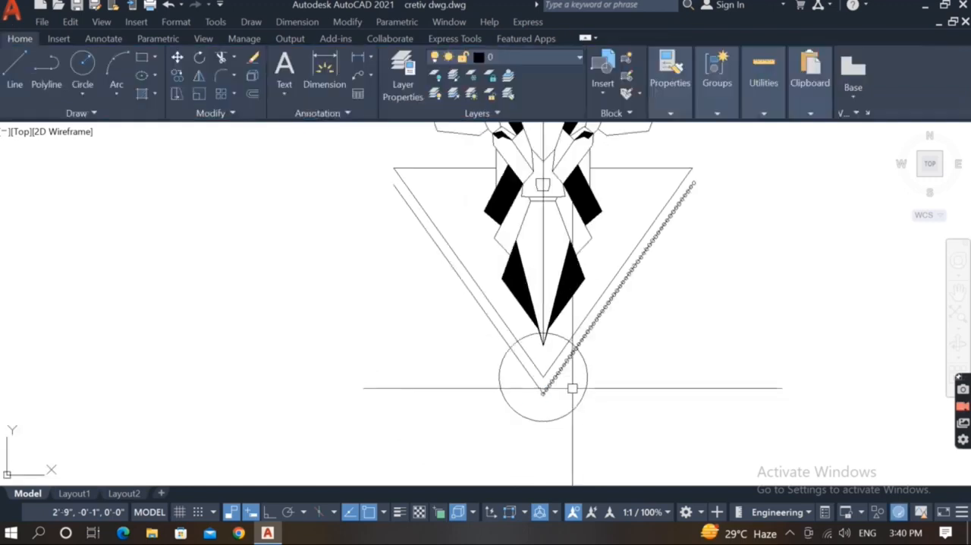
Delete the path array of small circles along the outer right slanted line.
{"action": "scroll", "coordinate": [572, 387], "scroll_direction": "up", "scroll_amount": 6}
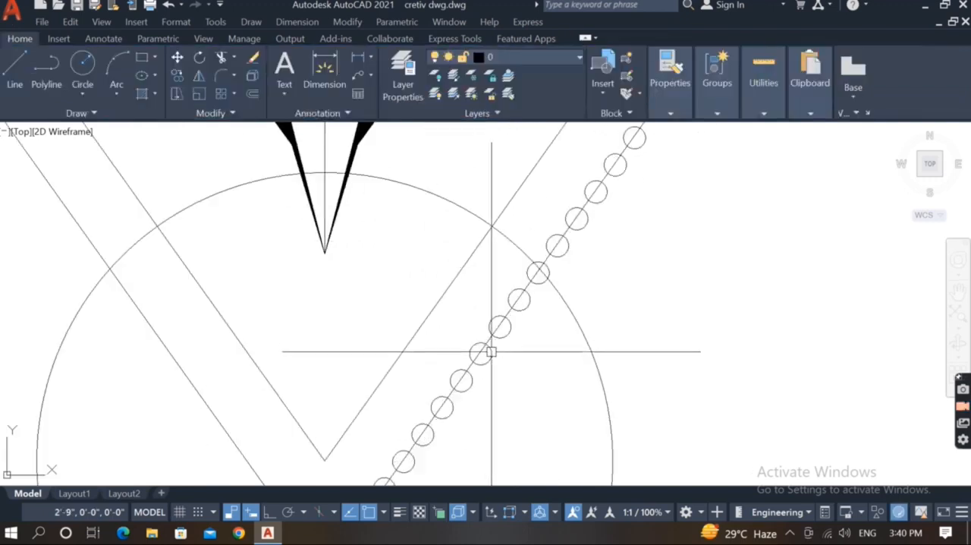
{"action": "left_click", "coordinate": [492, 351]}
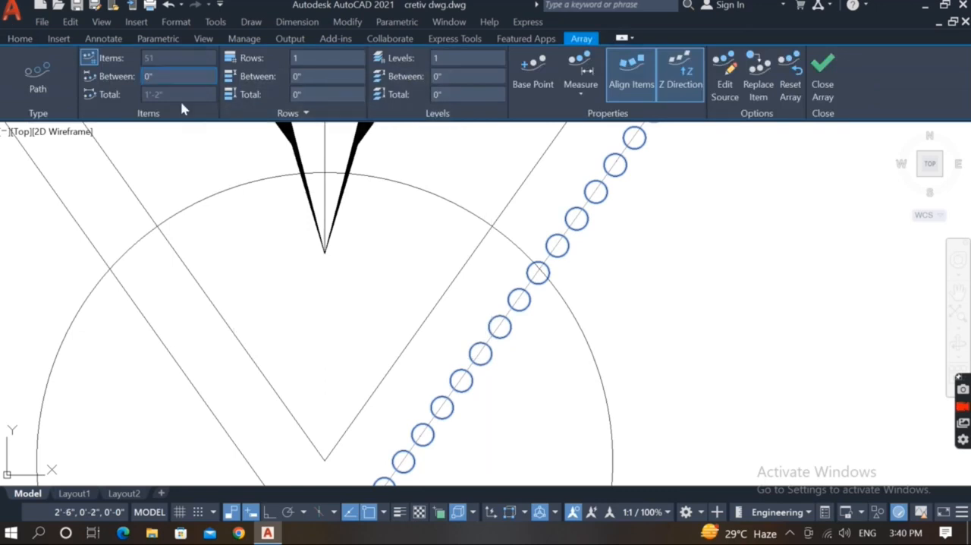
{"action": "key", "text": "Return"}
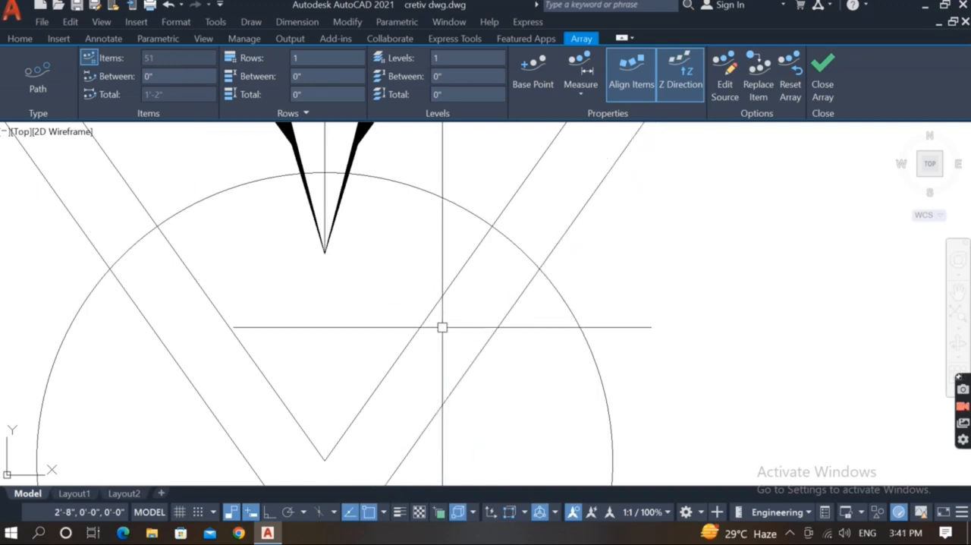
{"action": "key", "text": "Escape"}
Create a path array of the small circle at the outer V's tip along the outer right slanted line, spaced 1".
{"action": "scroll", "coordinate": [442, 327], "scroll_direction": "down", "scroll_amount": 4}
{"action": "scroll", "coordinate": [379, 418], "scroll_direction": "up", "scroll_amount": 8}
{"action": "left_click", "coordinate": [373, 425]}
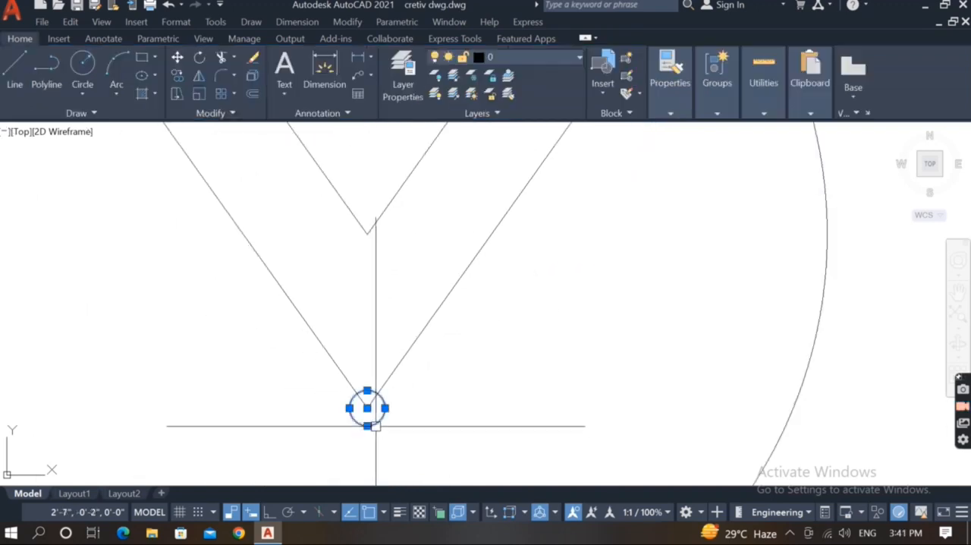
{"action": "scroll", "coordinate": [424, 395], "scroll_direction": "down", "scroll_amount": 6}
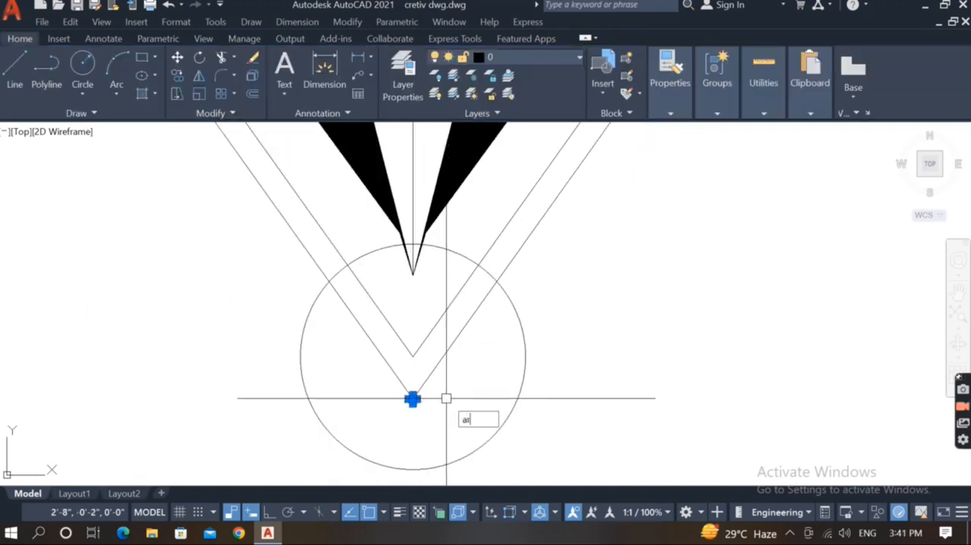
{"action": "key", "text": "Return"}
{"action": "left_click", "coordinate": [473, 455]}
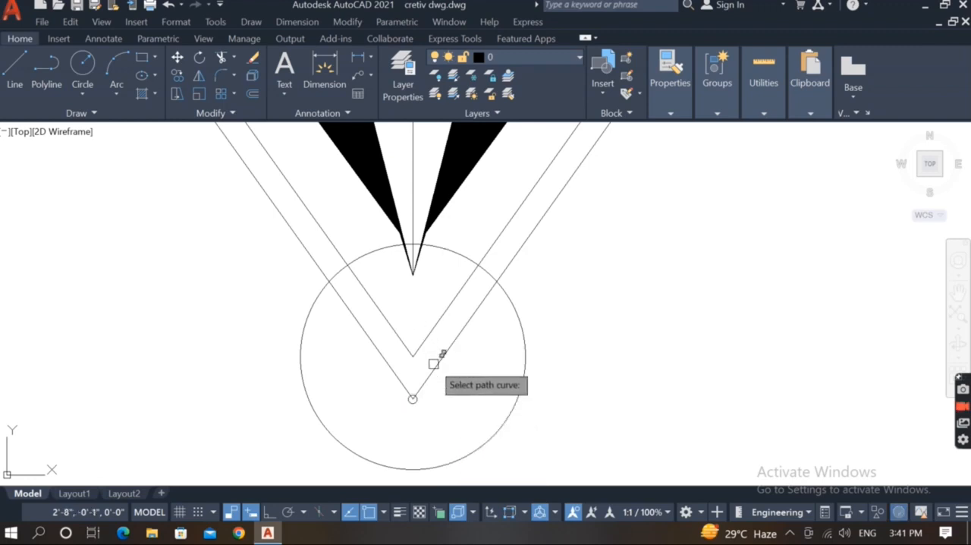
{"action": "left_click", "coordinate": [433, 363]}
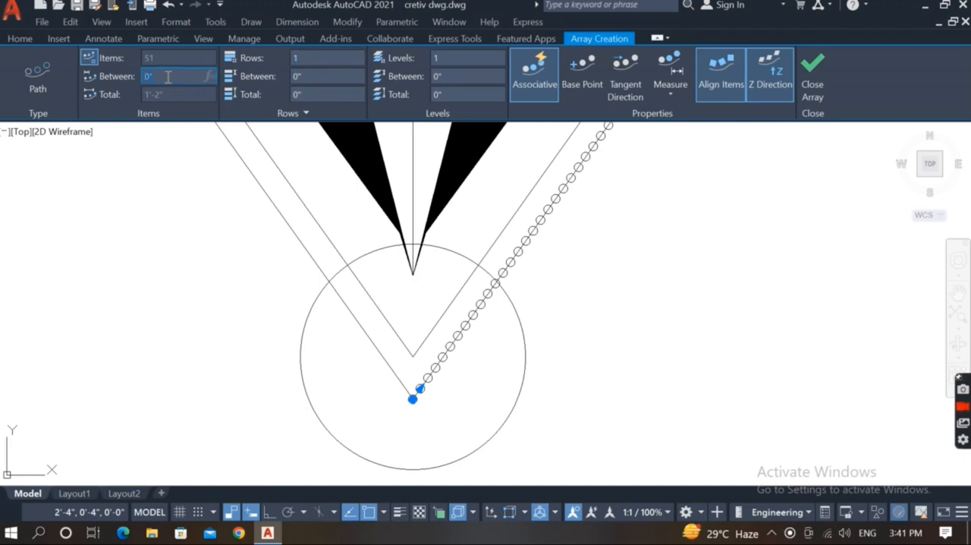
{"action": "key", "text": "Return"}
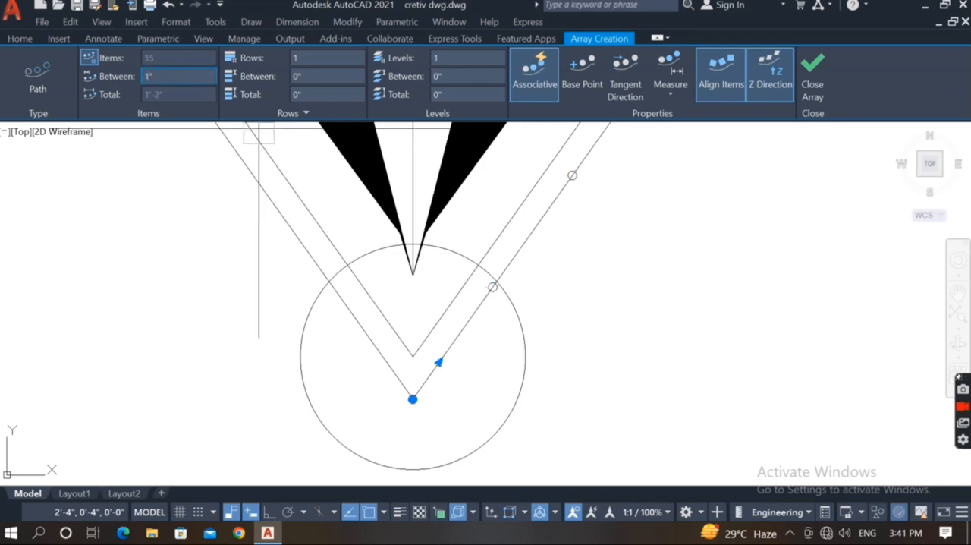
{"action": "key", "text": "Return"}
{"action": "scroll", "coordinate": [379, 303], "scroll_direction": "down", "scroll_amount": 4}
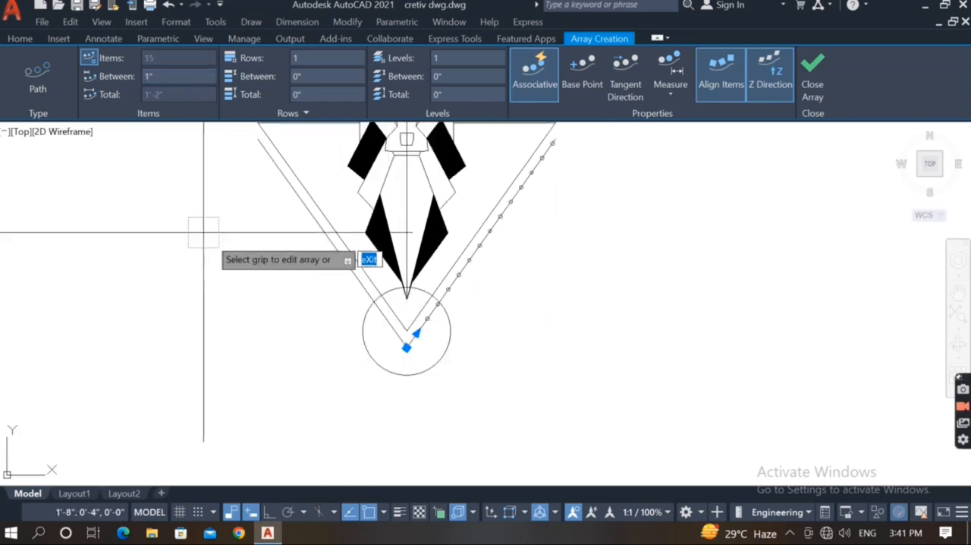
{"action": "key", "text": "Return"}
Mirror the right circle array about the vertical centre line, keeping the original.
{"action": "scroll", "coordinate": [379, 364], "scroll_direction": "up", "scroll_amount": 3}
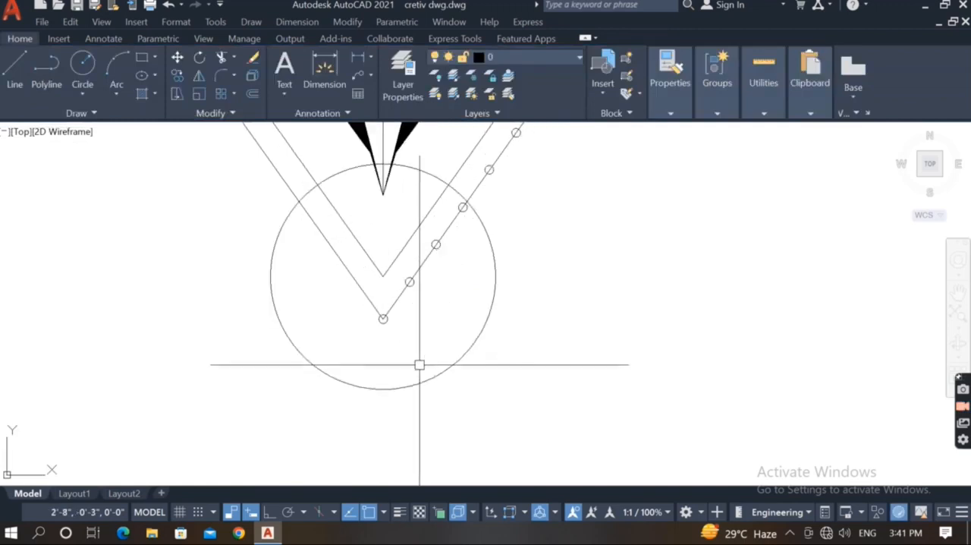
{"action": "left_click", "coordinate": [384, 329]}
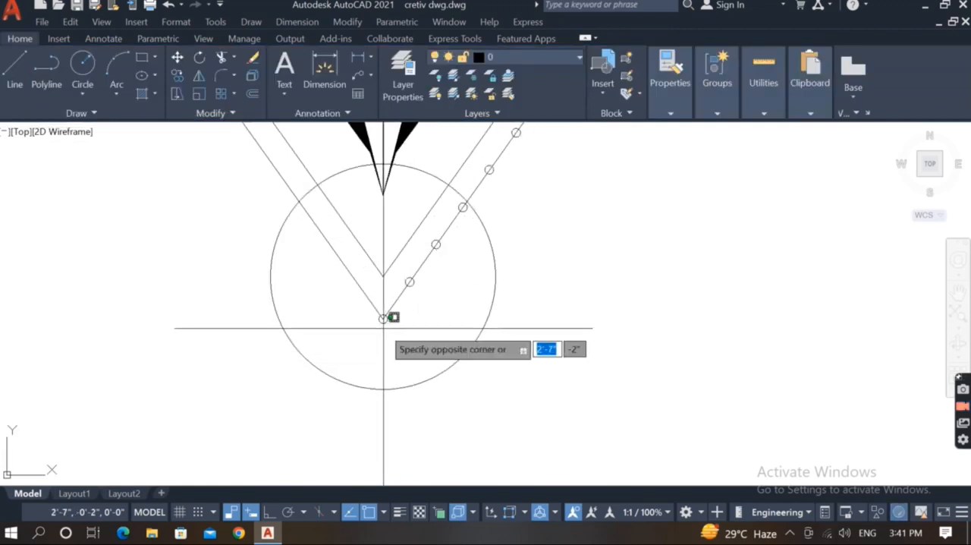
{"action": "scroll", "coordinate": [380, 322], "scroll_direction": "up", "scroll_amount": 2}
{"action": "left_click", "coordinate": [377, 321]}
{"action": "scroll", "coordinate": [383, 338], "scroll_direction": "down", "scroll_amount": 2}
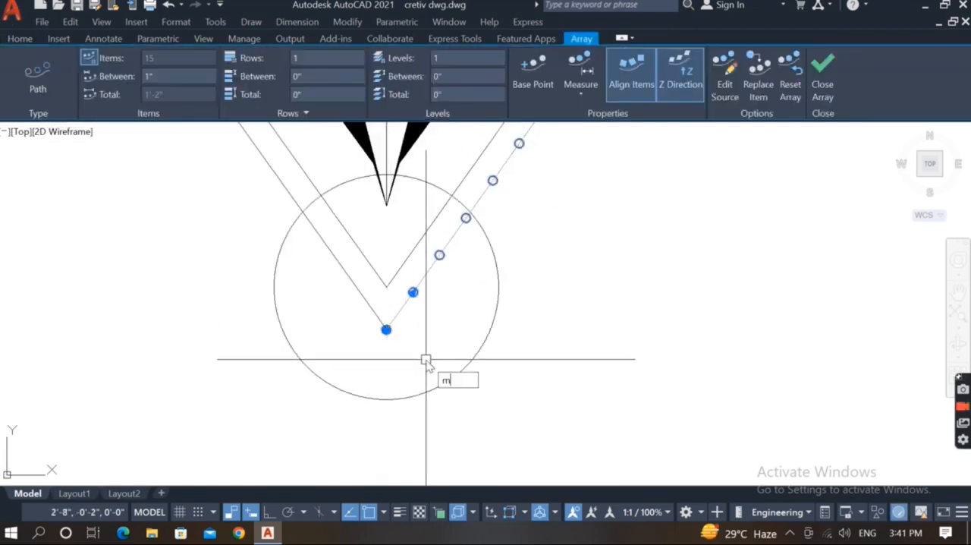
{"action": "type", "text": "i"}
{"action": "key", "text": "Return"}
{"action": "left_click", "coordinate": [386, 283]}
{"action": "scroll", "coordinate": [386, 284], "scroll_direction": "down", "scroll_amount": 2}
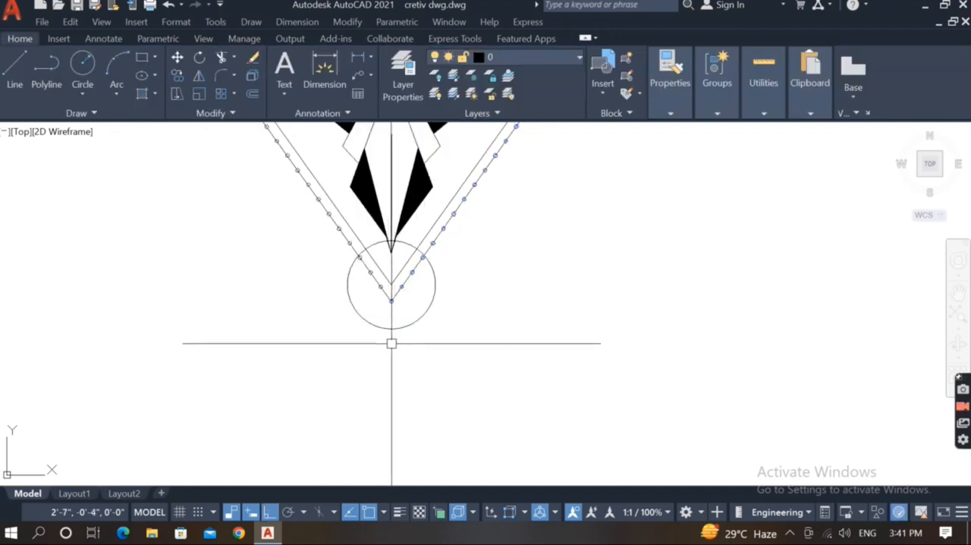
Delete the two slanted lines of the outer V, leaving only the small circles.
{"action": "scroll", "coordinate": [393, 319], "scroll_direction": "up", "scroll_amount": 7}
{"action": "scroll", "coordinate": [473, 381], "scroll_direction": "down", "scroll_amount": 5}
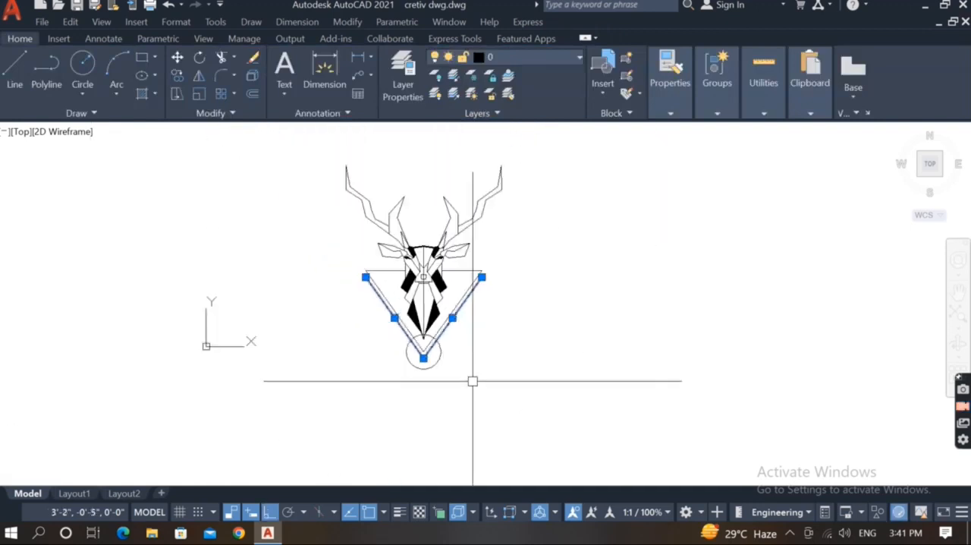
{"action": "scroll", "coordinate": [508, 398], "scroll_direction": "up", "scroll_amount": 2}
{"action": "key", "text": "Return"}
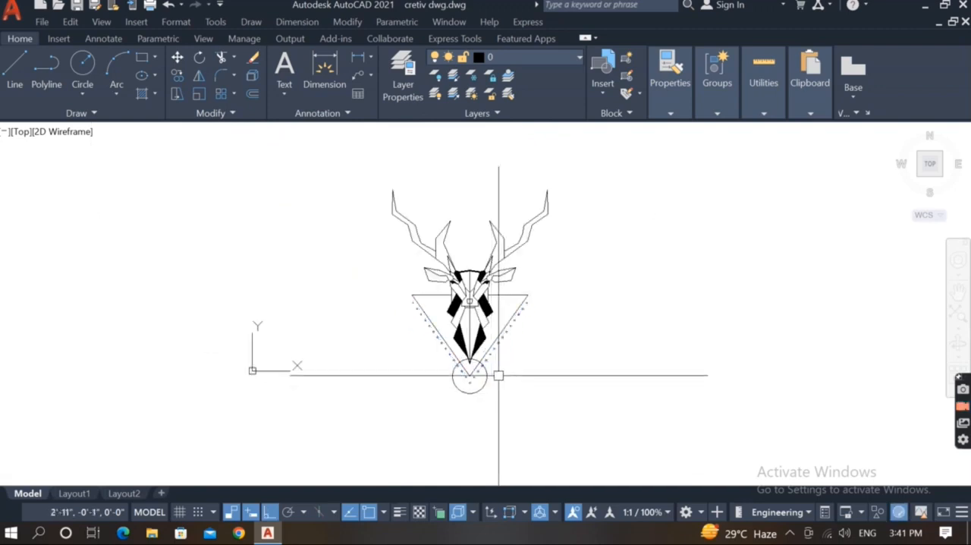
Draw a slanted line from the triangle's upper right corner up and inward to just below the right ear.
{"action": "scroll", "coordinate": [478, 341], "scroll_direction": "up", "scroll_amount": 3}
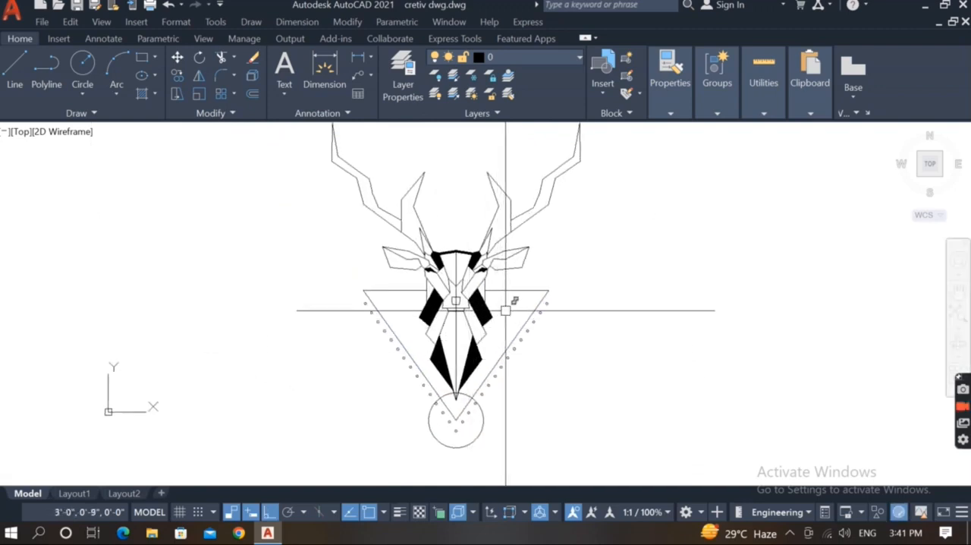
{"action": "middle_click_drag", "start_coordinate": [508, 304], "coordinate": [489, 342]}
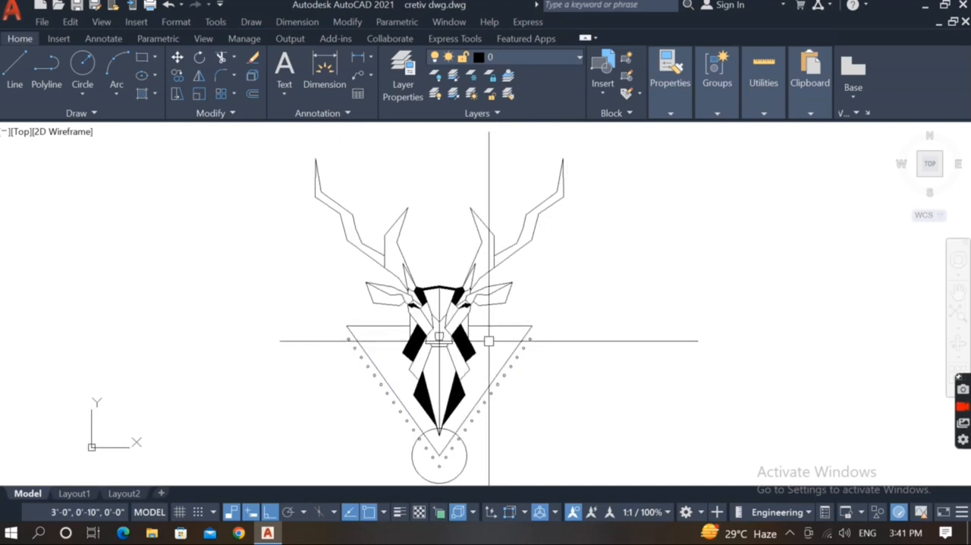
{"action": "type", "text": "l"}
{"action": "key", "text": "Return"}
{"action": "scroll", "coordinate": [534, 325], "scroll_direction": "up", "scroll_amount": 2}
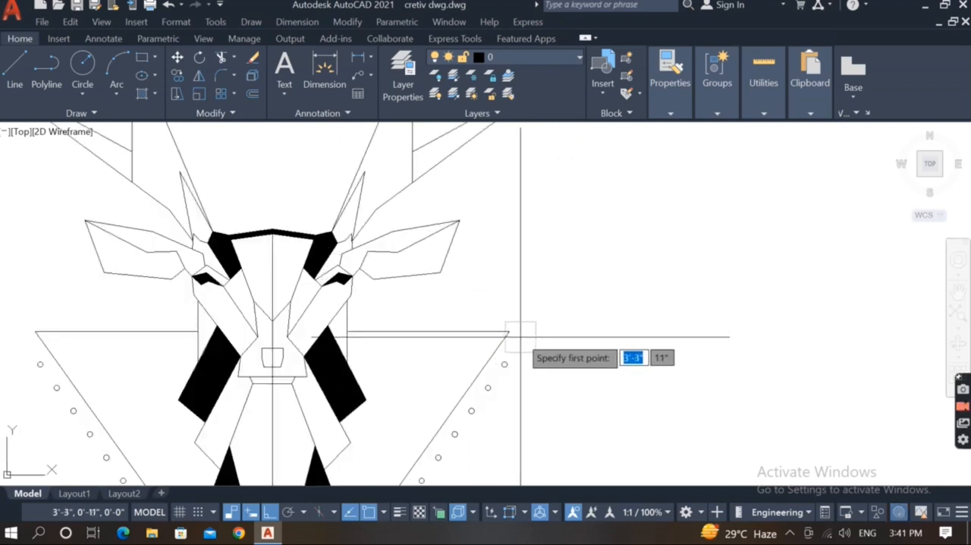
{"action": "left_click", "coordinate": [509, 332]}
{"action": "scroll", "coordinate": [455, 286], "scroll_direction": "up", "scroll_amount": 2}
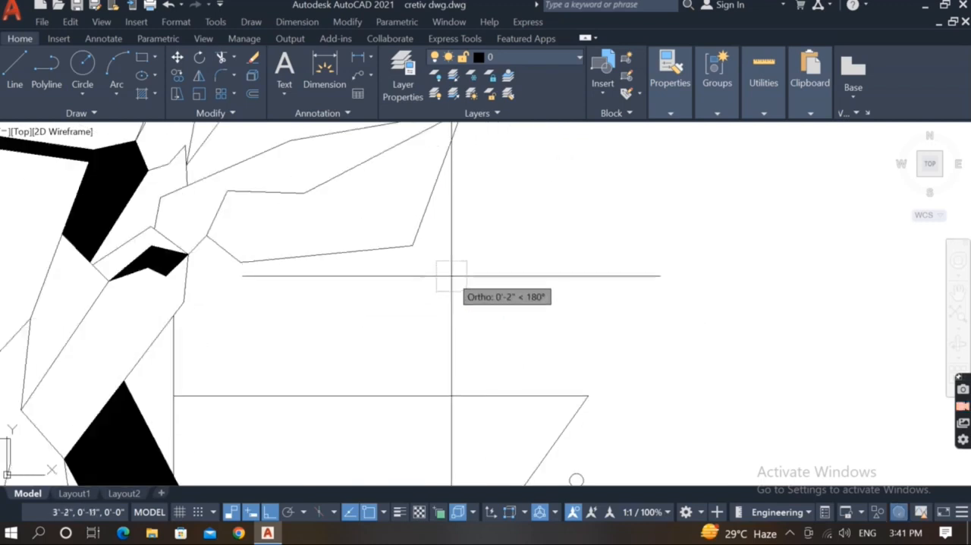
{"action": "key", "text": "F8"}
{"action": "left_click", "coordinate": [438, 248]}
{"action": "key", "text": "Escape"}
{"action": "scroll", "coordinate": [463, 269], "scroll_direction": "down", "scroll_amount": 2}
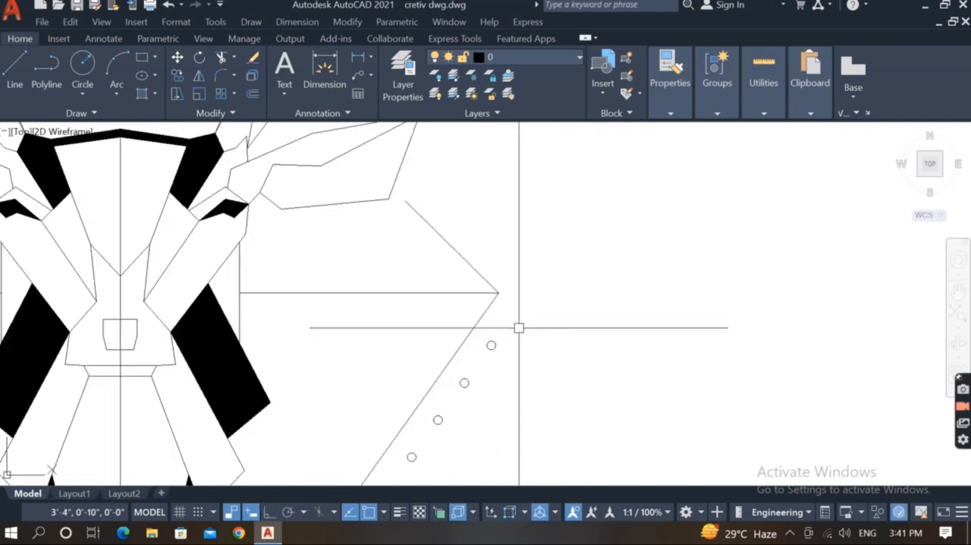
{"action": "mouse_move", "coordinate": [518, 327]}
{"action": "middle_mouse_down"}
{"action": "mouse_move", "coordinate": [533, 356]}
{"action": "mouse_move", "coordinate": [532, 384]}
{"action": "middle_mouse_up"}
{"action": "type", "text": "c"}
{"action": "key", "text": "Return"}
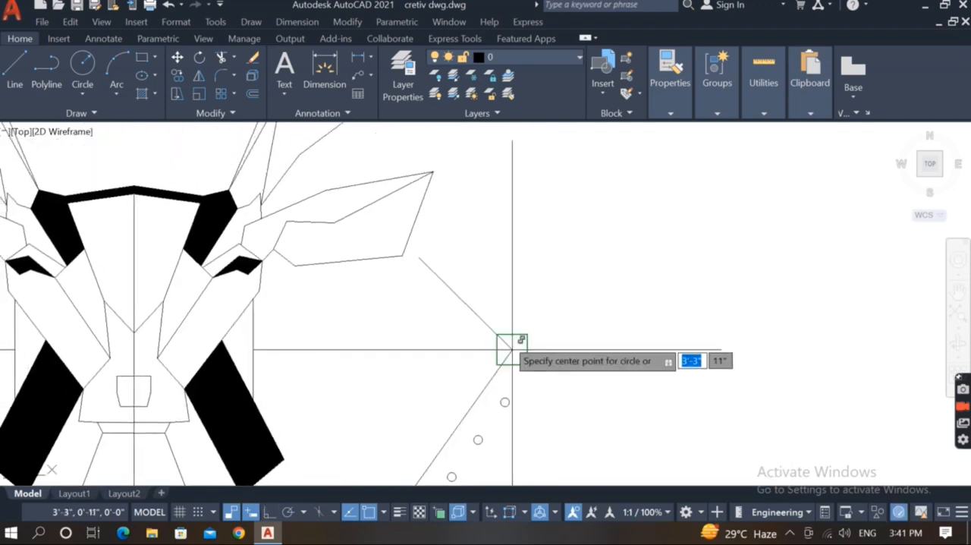
{"action": "key", "text": "Escape"}
Copy the right circle array into the empty space to the right of the drawing and explode the copy.
{"action": "left_click", "coordinate": [503, 401]}
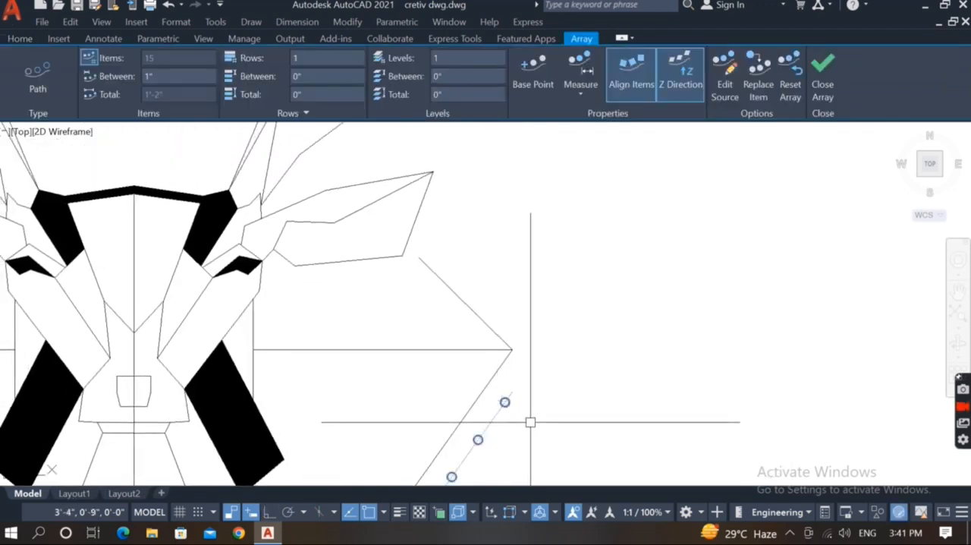
{"action": "type", "text": "co"}
{"action": "key", "text": "Return"}
{"action": "left_click", "coordinate": [524, 438]}
{"action": "left_click", "coordinate": [674, 433]}
{"action": "key", "text": "Escape"}
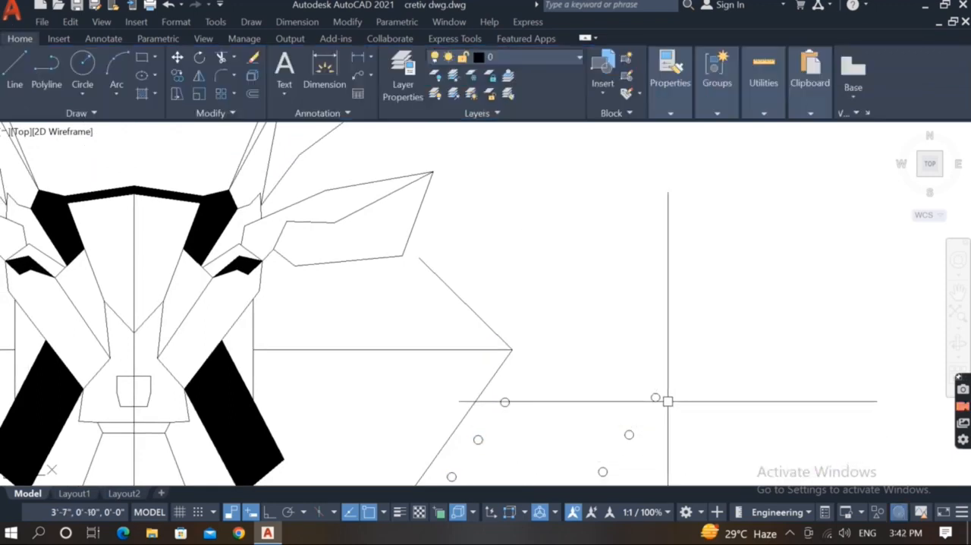
{"action": "left_click", "coordinate": [655, 392]}
{"action": "key", "text": "Escape"}
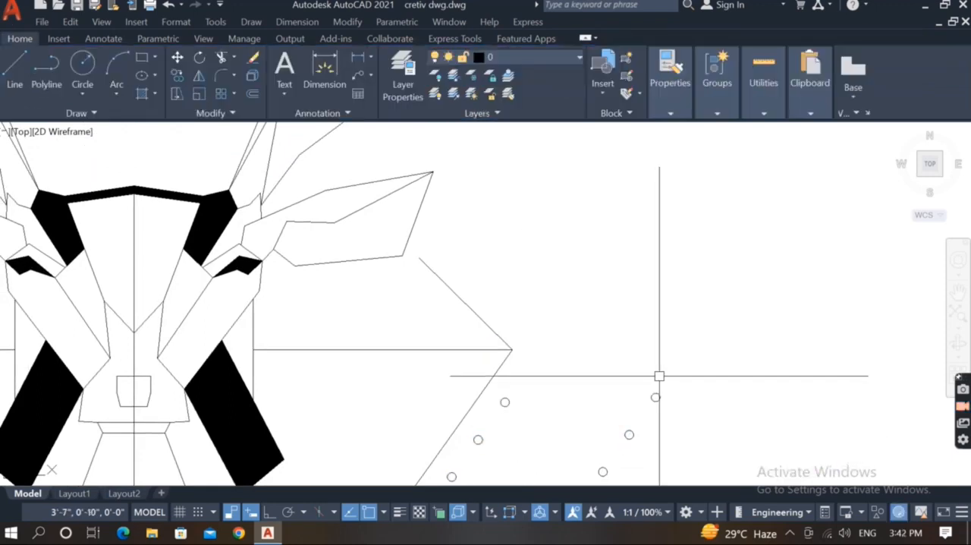
Move the topmost circle of the copied row onto the new slanted line, near the triangle's upper right corner.
{"action": "type", "text": "m"}
{"action": "key", "text": "Return"}
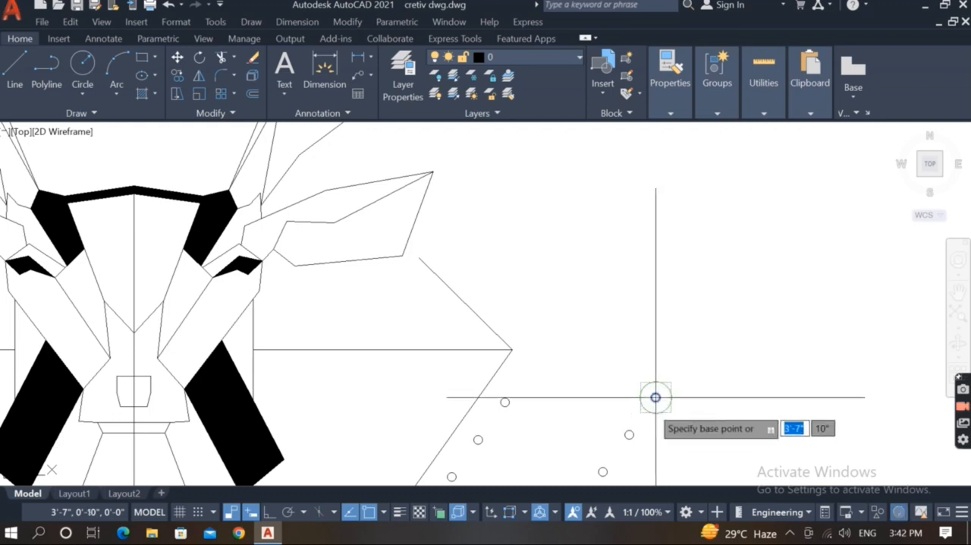
{"action": "left_click", "coordinate": [656, 397]}
{"action": "scroll", "coordinate": [488, 305], "scroll_direction": "up", "scroll_amount": 2}
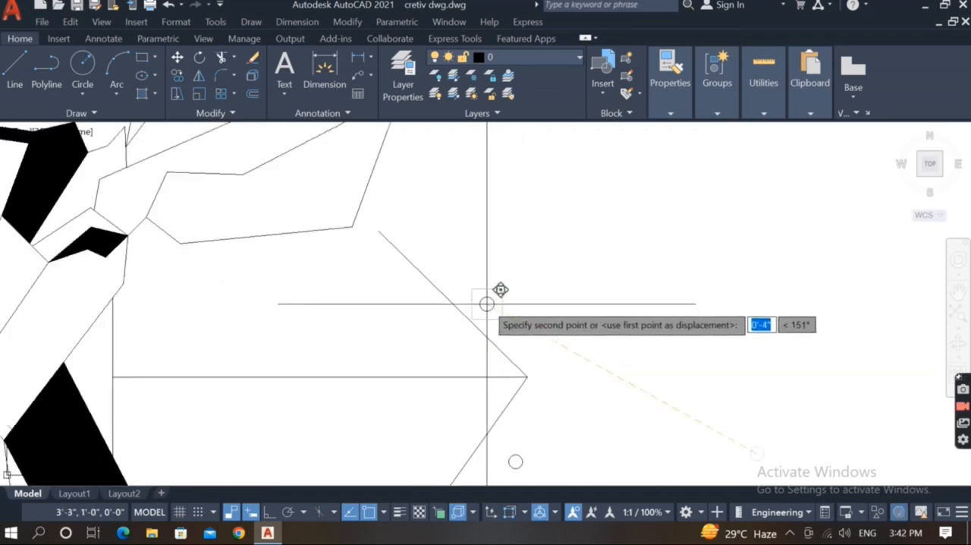
{"action": "left_click", "coordinate": [514, 362]}
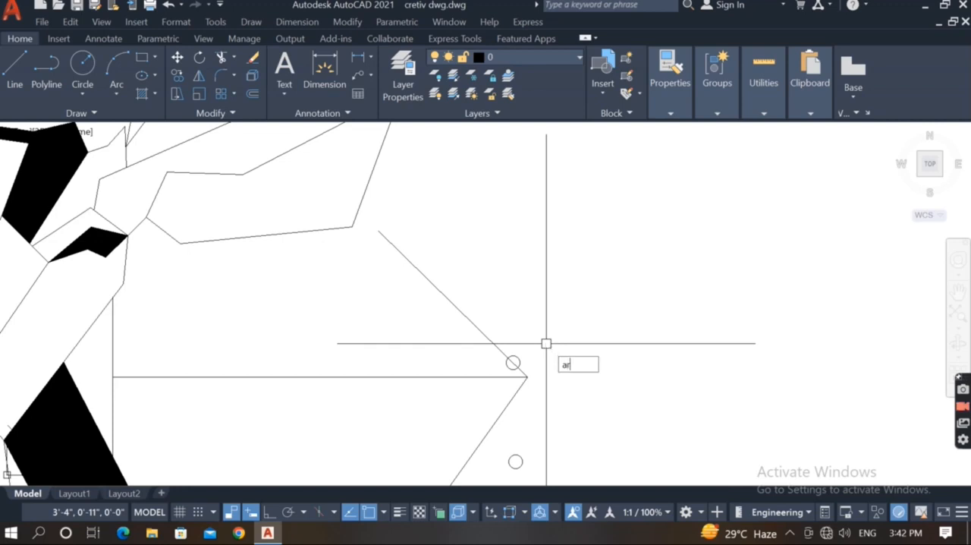
Create a path array of the moved circle along the short slanted line below the right ear, spaced 1".
{"action": "key", "text": "Return"}
{"action": "left_click", "coordinate": [520, 363]}
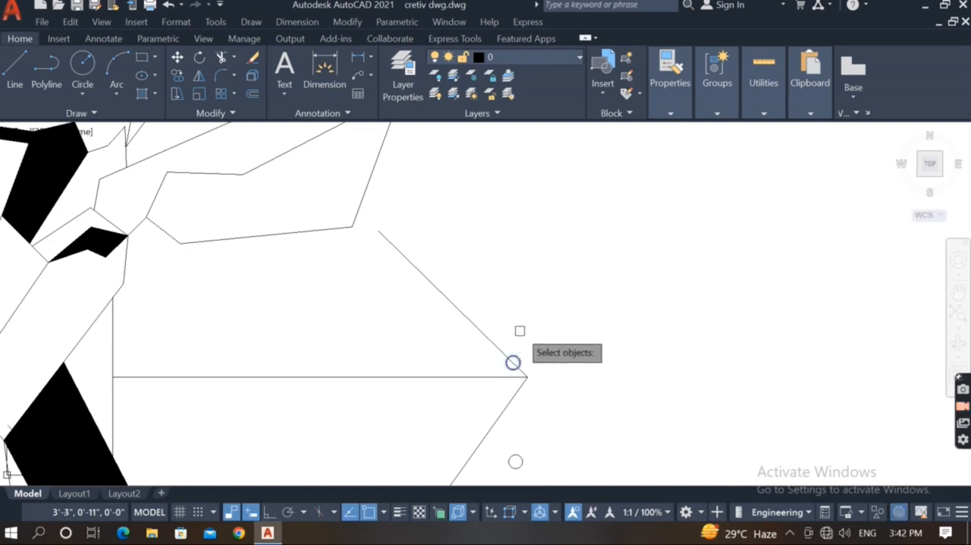
{"action": "key", "text": "Return"}
{"action": "left_click", "coordinate": [552, 389]}
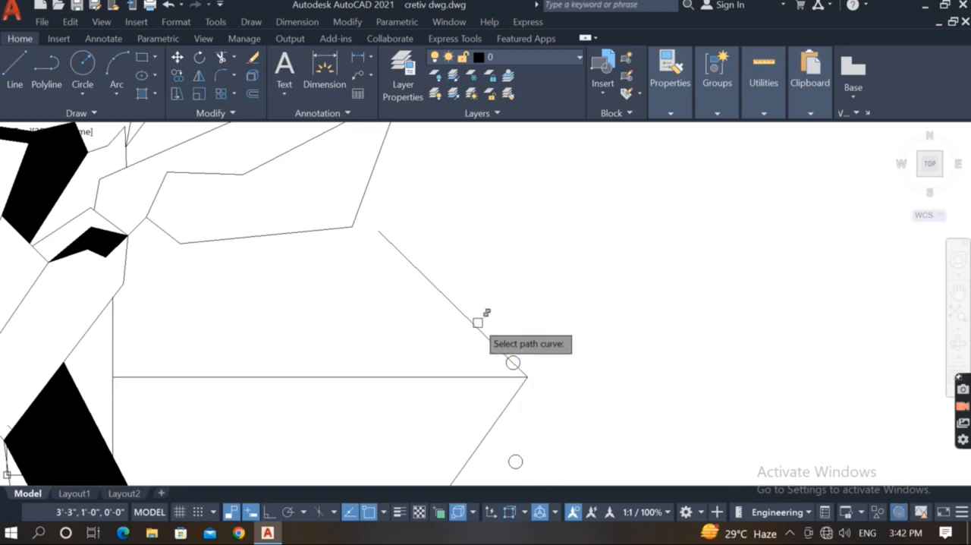
{"action": "left_click", "coordinate": [482, 324]}
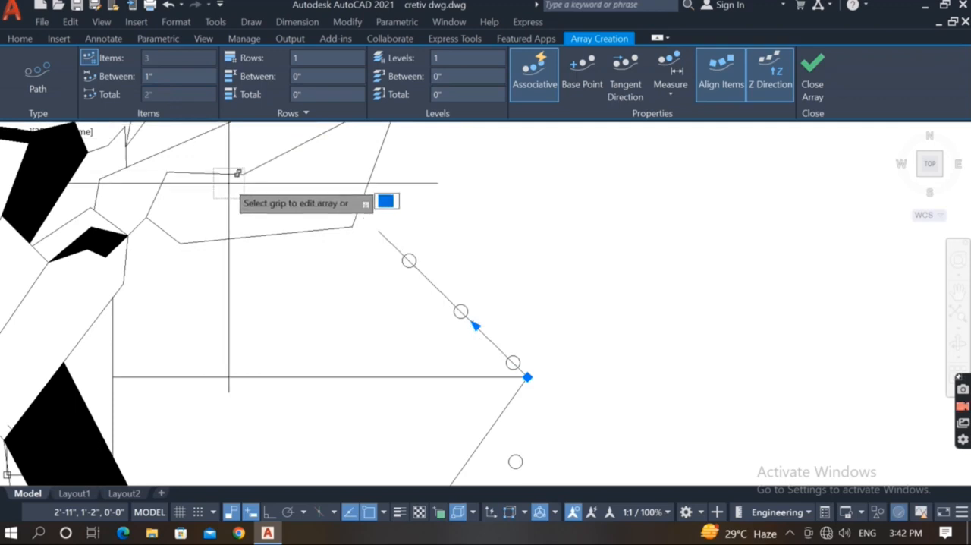
{"action": "key", "text": "Return"}
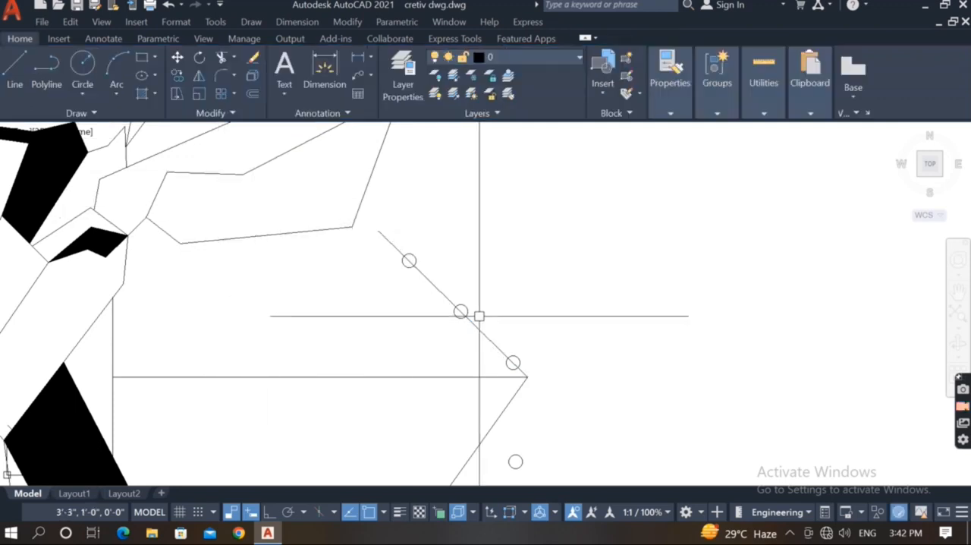
Open the item spacing of the path array below the right ear for editing.
{"action": "left_click", "coordinate": [469, 309]}
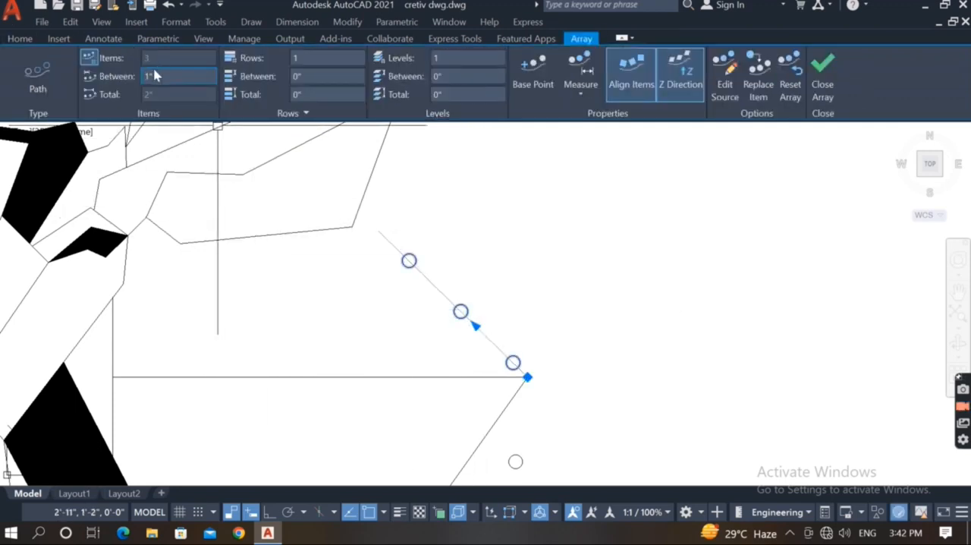
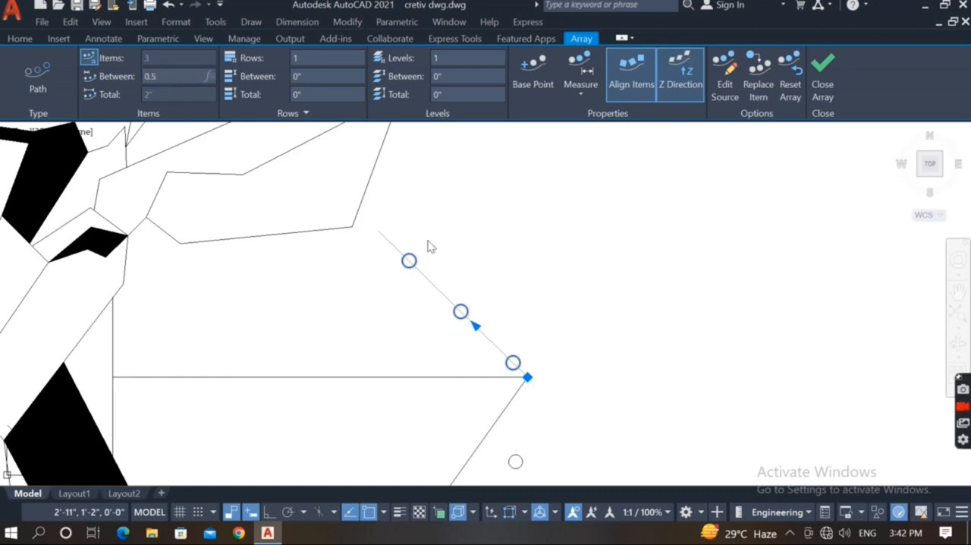
Finish editing the path array below the right ear, with an item spacing of 1".
{"action": "left_click", "coordinate": [526, 317]}
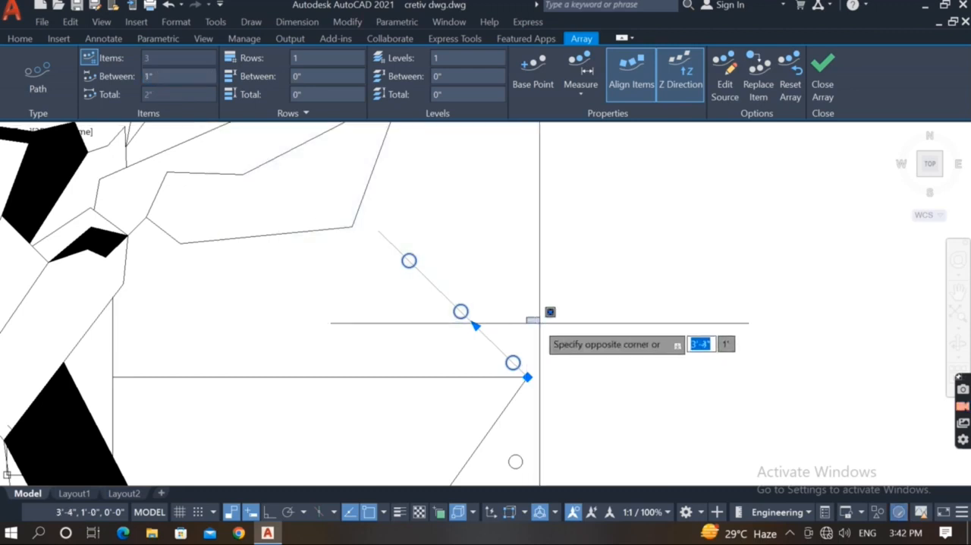
{"action": "key", "text": "Escape"}
{"action": "key", "text": "Escape"}
{"action": "scroll", "coordinate": [547, 307], "scroll_direction": "down", "scroll_amount": 2}
{"action": "scroll", "coordinate": [661, 360], "scroll_direction": "down", "scroll_amount": 3}
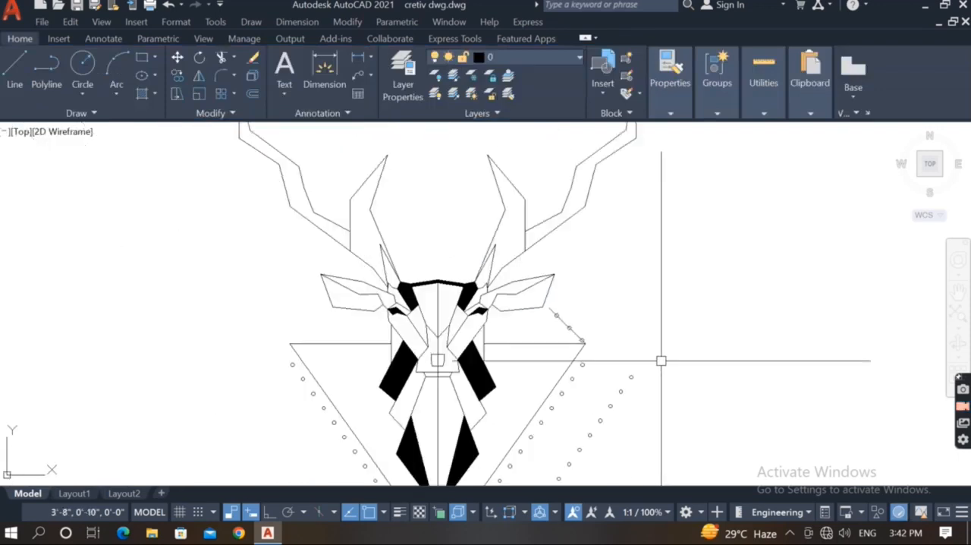
Delete the leftover copied row of small circles in the empty space to the right of the triangle.
{"action": "left_click", "coordinate": [661, 360]}
{"action": "scroll", "coordinate": [641, 393], "scroll_direction": "up", "scroll_amount": 2}
{"action": "left_click", "coordinate": [622, 416]}
{"action": "left_click", "coordinate": [614, 454]}
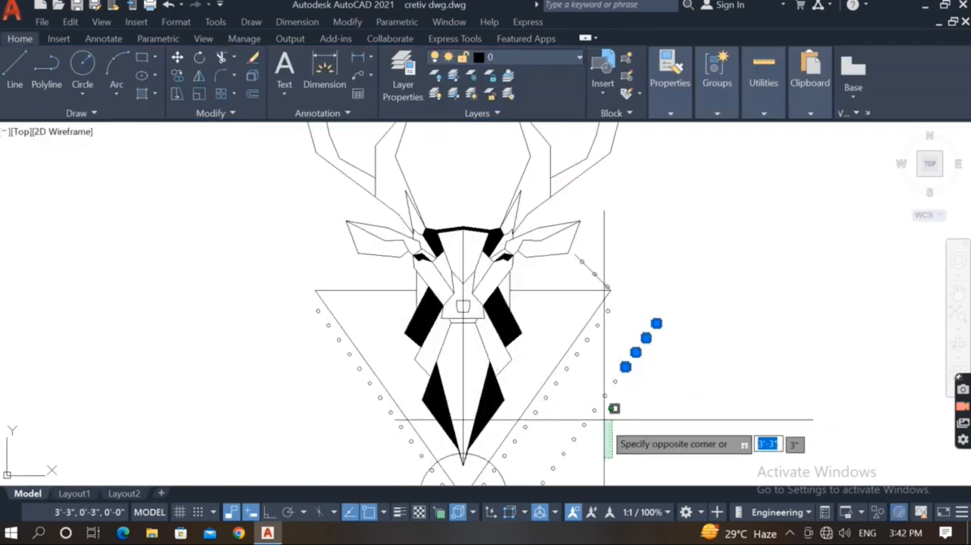
{"action": "left_click", "coordinate": [595, 373]}
{"action": "left_click", "coordinate": [639, 375]}
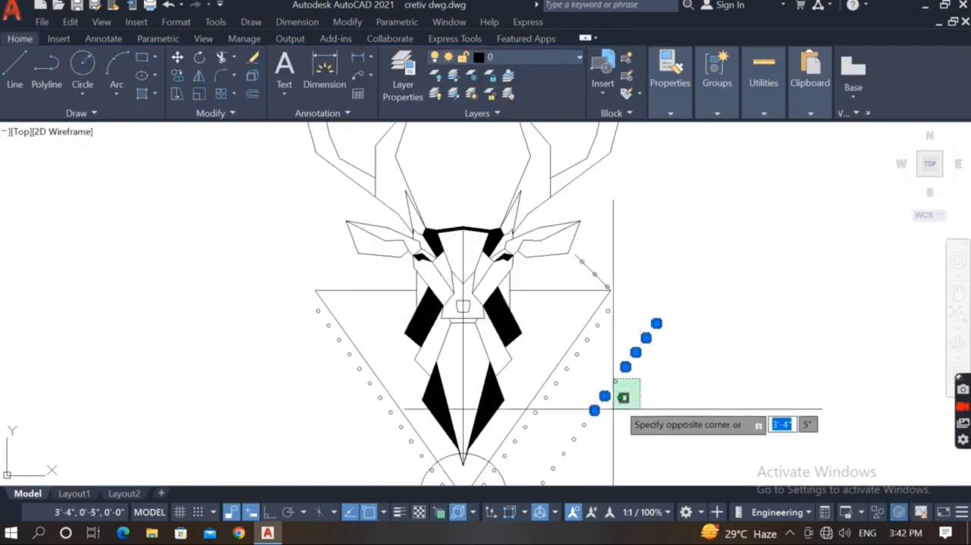
{"action": "left_click", "coordinate": [581, 443]}
{"action": "scroll", "coordinate": [618, 392], "scroll_direction": "down", "scroll_amount": 2}
{"action": "scroll", "coordinate": [604, 422], "scroll_direction": "up", "scroll_amount": 2}
{"action": "left_click", "coordinate": [605, 421]}
{"action": "scroll", "coordinate": [611, 404], "scroll_direction": "down", "scroll_amount": 2}
{"action": "scroll", "coordinate": [561, 452], "scroll_direction": "up", "scroll_amount": 2}
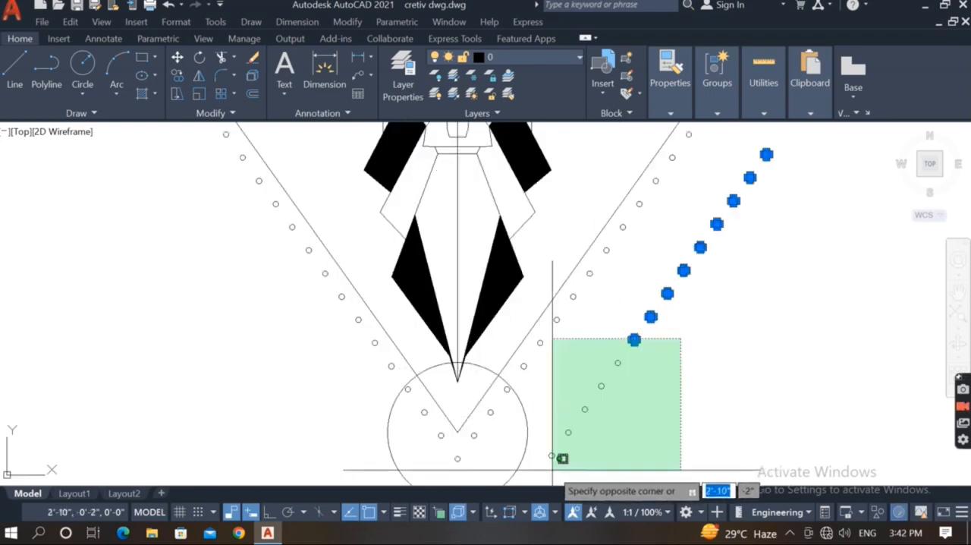
{"action": "left_click", "coordinate": [576, 456]}
{"action": "key", "text": "Escape"}
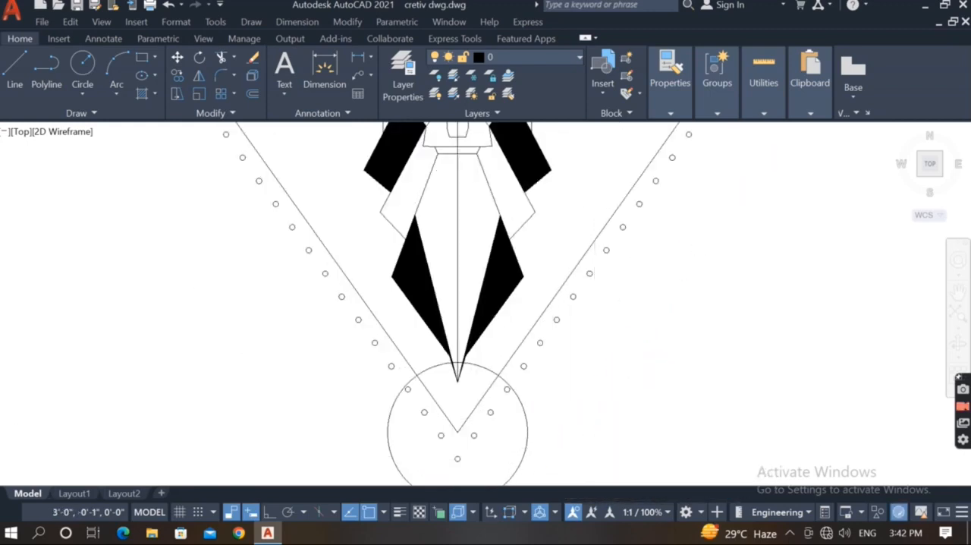
Delete the short slanted line that guides the three circles below the right ear.
{"action": "scroll", "coordinate": [624, 314], "scroll_direction": "down", "scroll_amount": 3}
{"action": "scroll", "coordinate": [635, 288], "scroll_direction": "up", "scroll_amount": 4}
{"action": "left_click", "coordinate": [645, 330]}
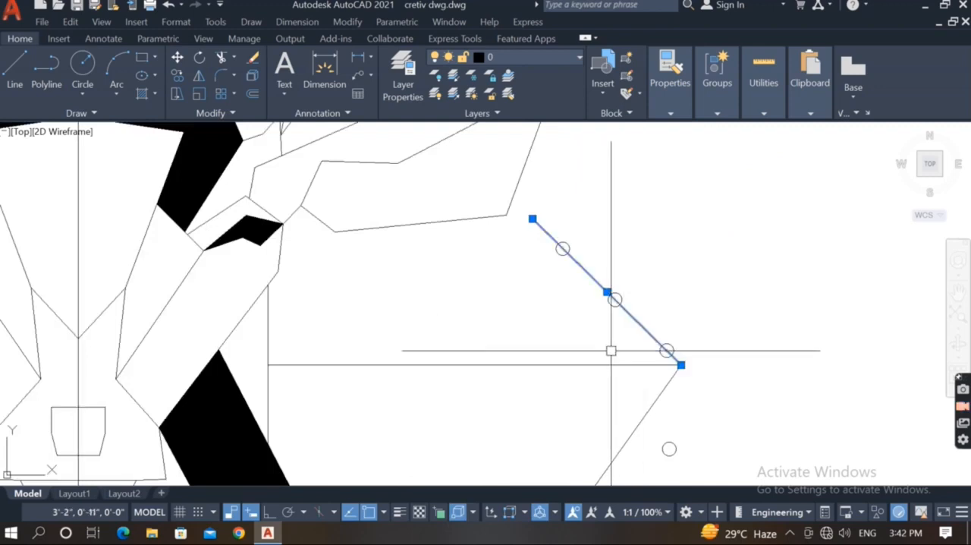
{"action": "key", "text": "Delete"}
{"action": "left_click", "coordinate": [613, 305]}
{"action": "key", "text": "Escape"}
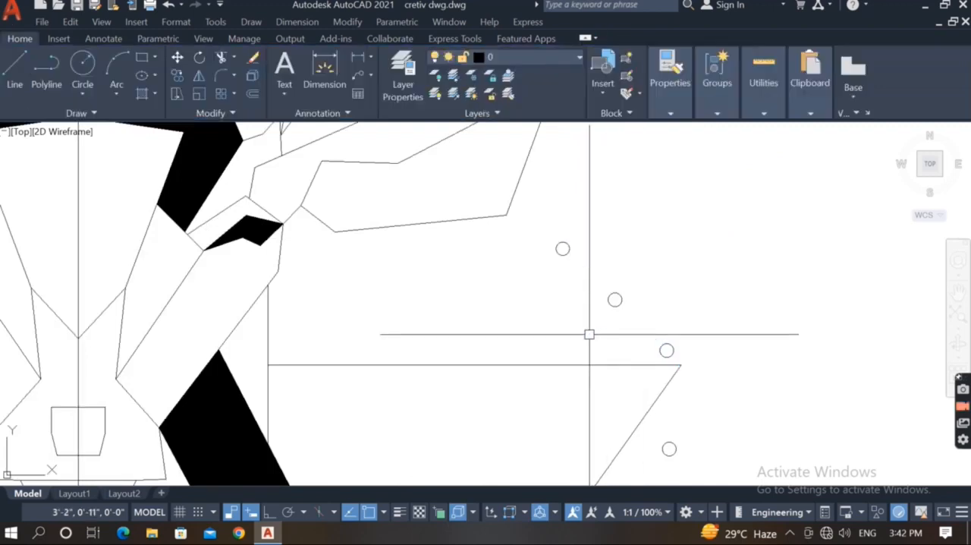
Mirror the three-circle array below the right ear about the head's vertical centreline, keeping the original.
{"action": "left_click", "coordinate": [616, 299]}
{"action": "type", "text": "mi"}
{"action": "key", "text": "Return"}
{"action": "scroll", "coordinate": [550, 307], "scroll_direction": "down", "scroll_amount": 4}
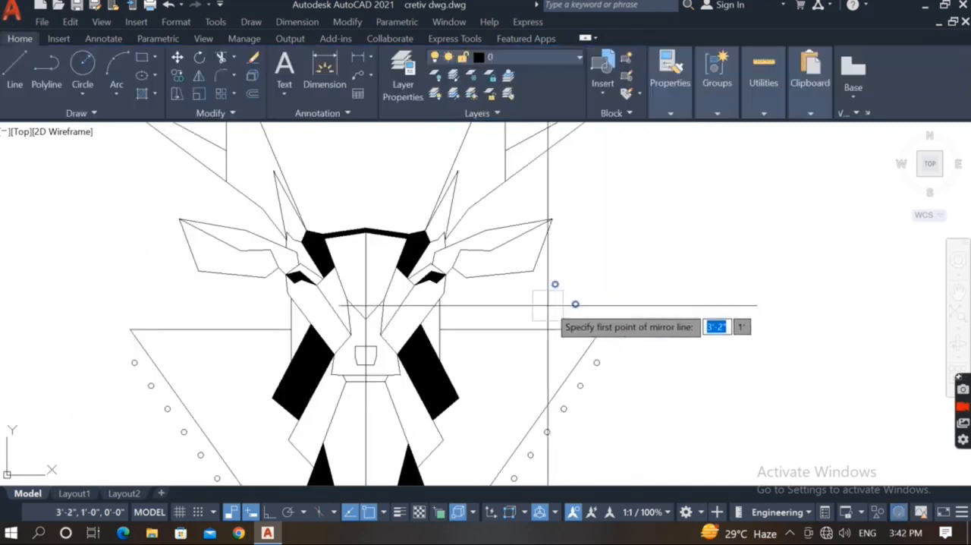
{"action": "left_click", "coordinate": [365, 346]}
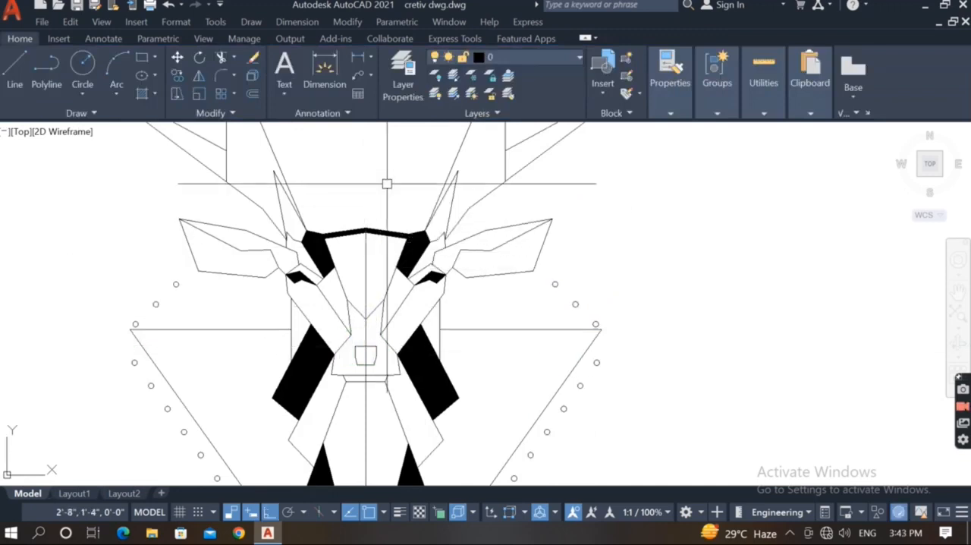
Fill the deer's nose with a SOLID hatch.
{"action": "scroll", "coordinate": [370, 337], "scroll_direction": "up", "scroll_amount": 2}
{"action": "type", "text": "h"}
{"action": "key", "text": "Return"}
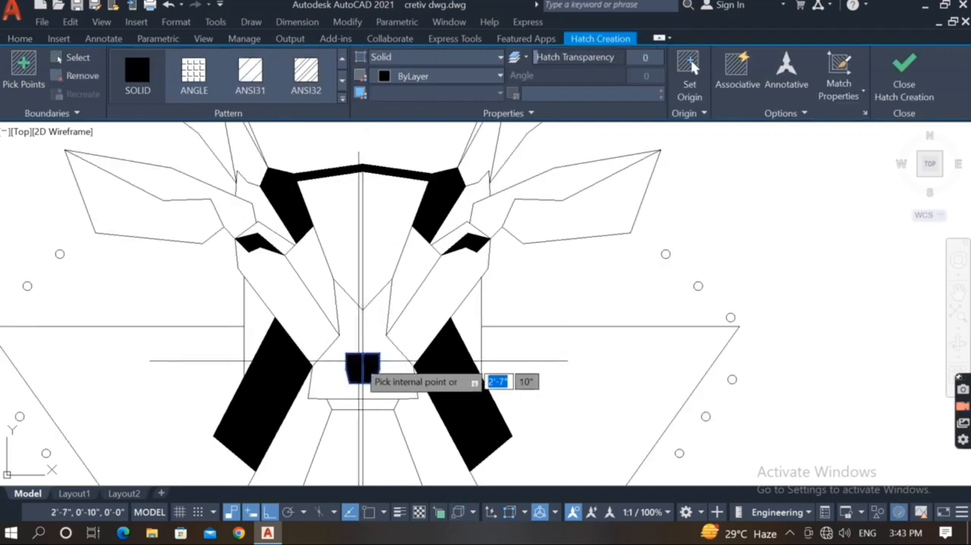
{"action": "left_click", "coordinate": [363, 367]}
{"action": "key", "text": "Return"}
{"action": "scroll", "coordinate": [363, 367], "scroll_direction": "down", "scroll_amount": 3}
{"action": "scroll", "coordinate": [455, 364], "scroll_direction": "up", "scroll_amount": 1}
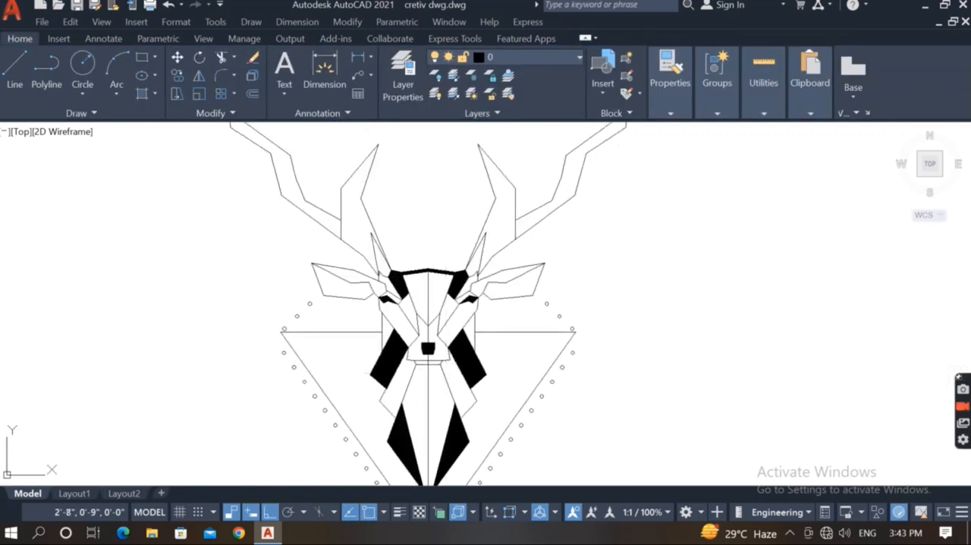
Fill the lower part of both ears with a SOLID hatch.
{"action": "scroll", "coordinate": [397, 323], "scroll_direction": "down", "scroll_amount": 2}
{"action": "scroll", "coordinate": [428, 310], "scroll_direction": "up", "scroll_amount": 2}
{"action": "middle_click_drag", "start_coordinate": [430, 311], "coordinate": [442, 294]}
{"action": "scroll", "coordinate": [326, 306], "scroll_direction": "up", "scroll_amount": 2}
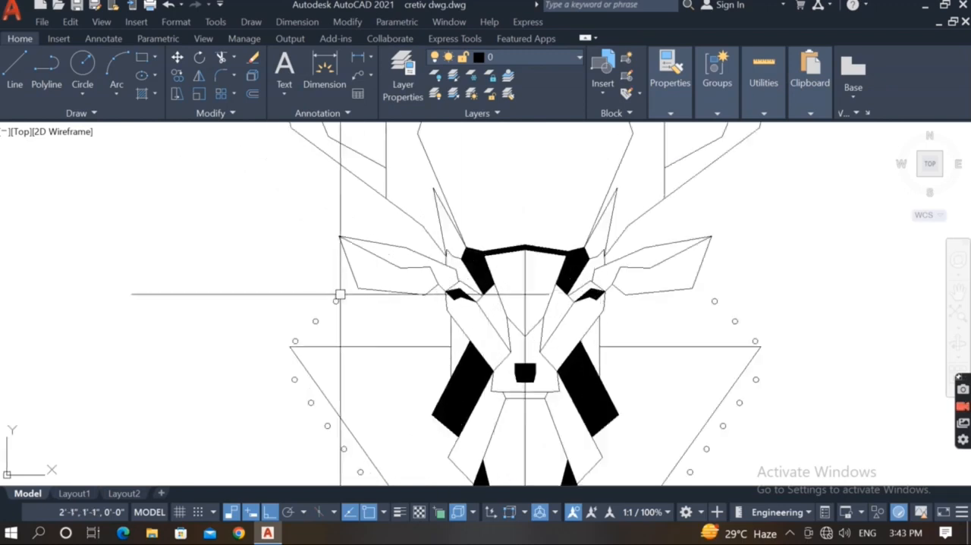
{"action": "scroll", "coordinate": [382, 310], "scroll_direction": "down", "scroll_amount": 2}
{"action": "middle_click_drag", "start_coordinate": [386, 332], "coordinate": [319, 361]}
{"action": "key", "text": "Return"}
{"action": "left_click", "coordinate": [323, 315]}
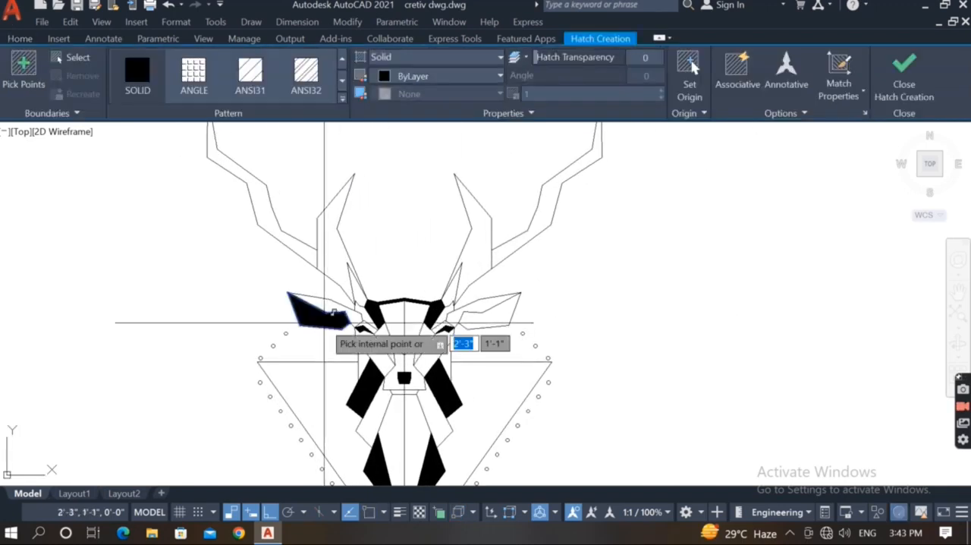
{"action": "left_click", "coordinate": [482, 311]}
{"action": "key", "text": "Return"}
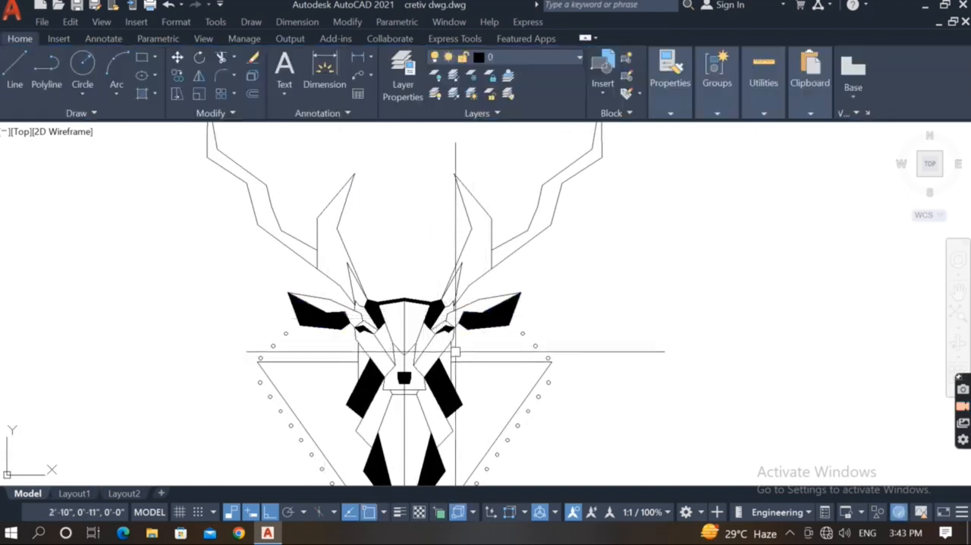
Draw a pointed tine of straight lines on the left outer antler, rising vertically about 3" from its inner bend before slanting toward the centre.
{"action": "scroll", "coordinate": [455, 347], "scroll_direction": "down", "scroll_amount": 2}
{"action": "middle_click_drag", "start_coordinate": [458, 362], "coordinate": [503, 341]}
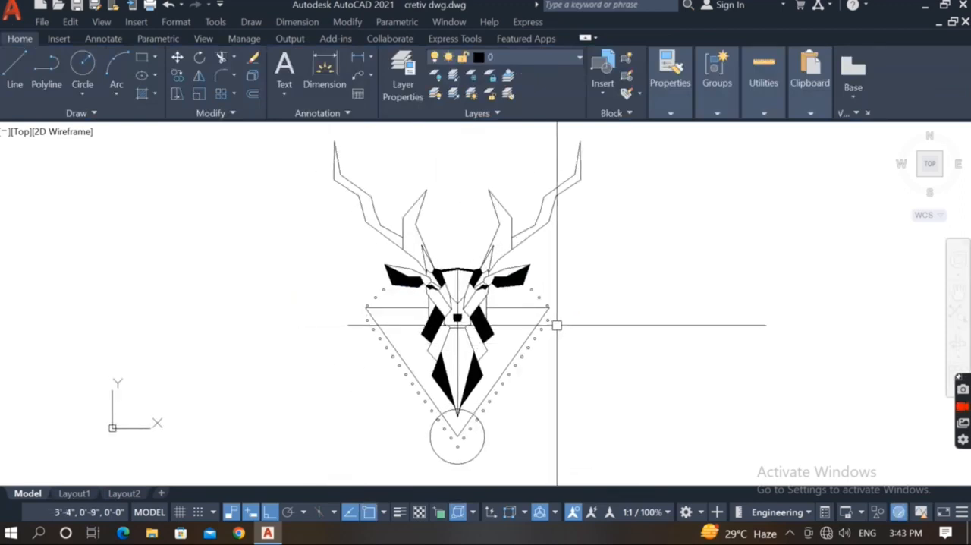
{"action": "scroll", "coordinate": [458, 249], "scroll_direction": "up", "scroll_amount": 2}
{"action": "middle_click_drag", "start_coordinate": [457, 249], "coordinate": [428, 373]}
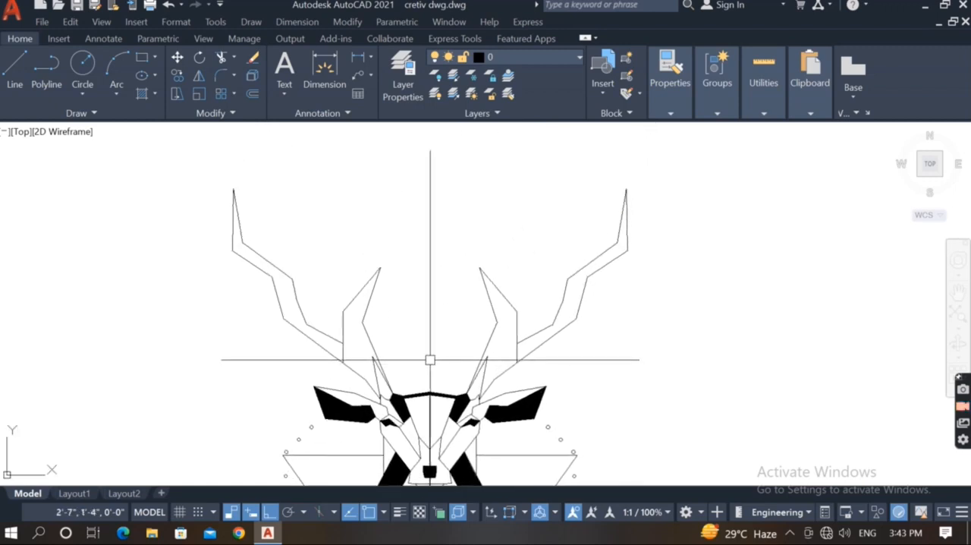
{"action": "middle_click_drag", "start_coordinate": [303, 255], "coordinate": [298, 347]}
{"action": "type", "text": "l"}
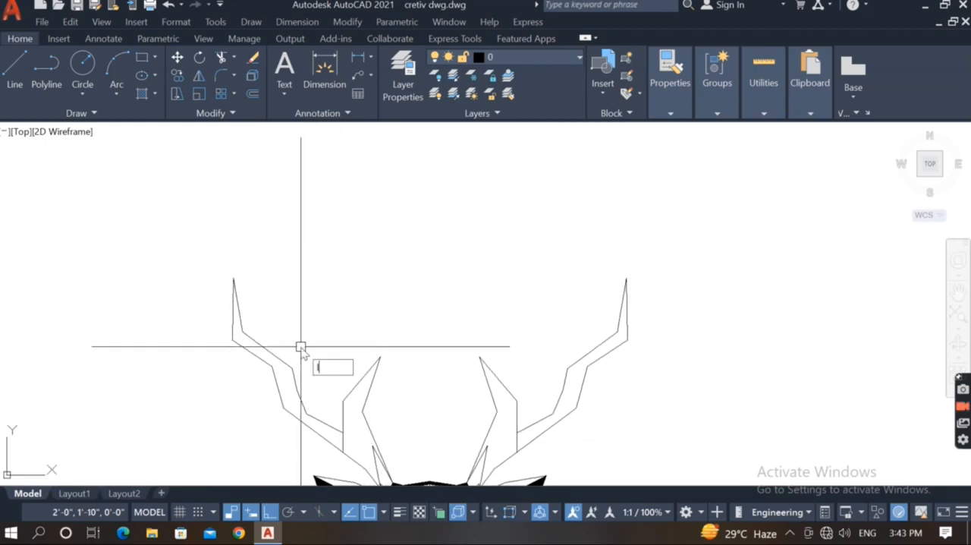
{"action": "key", "text": "Return"}
{"action": "left_click", "coordinate": [292, 367]}
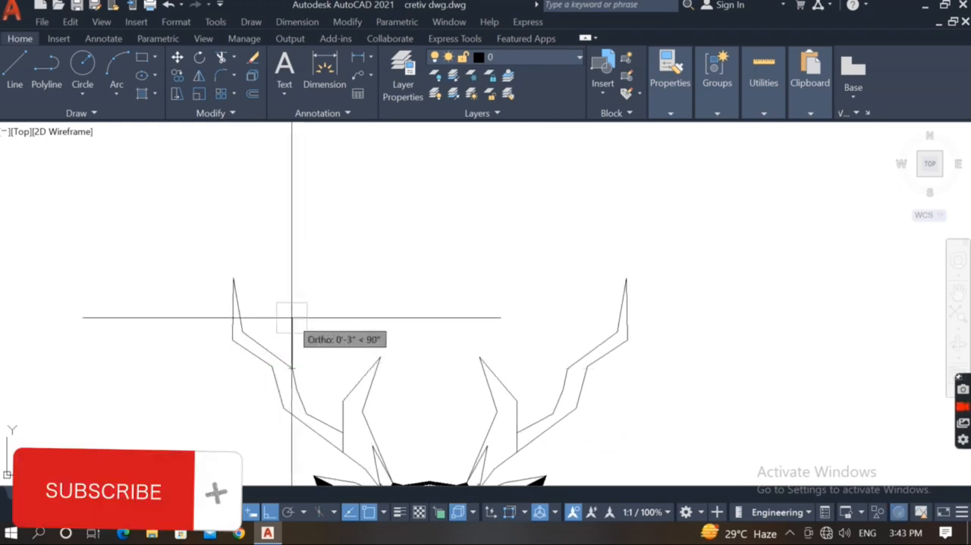
{"action": "left_click", "coordinate": [292, 311]}
{"action": "key", "text": "F8"}
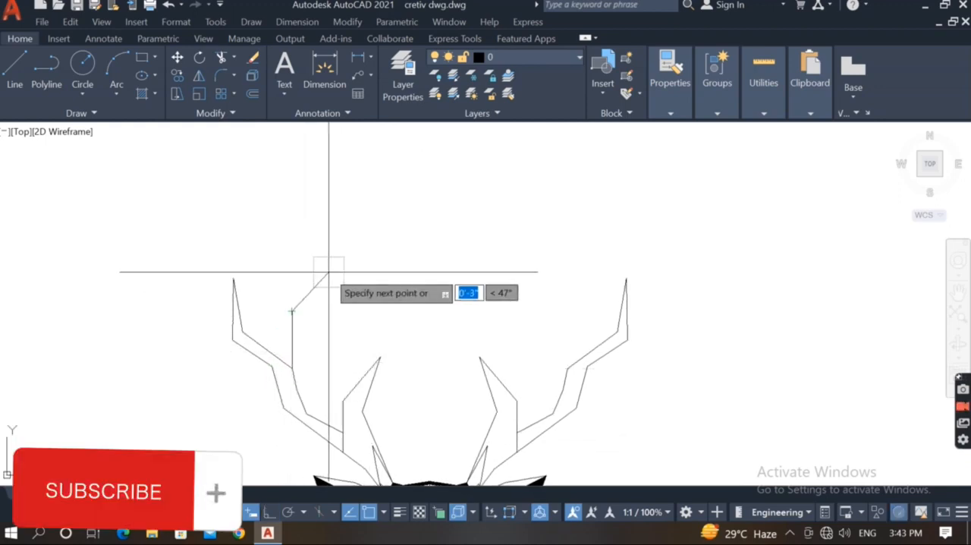
{"action": "left_click", "coordinate": [335, 256]}
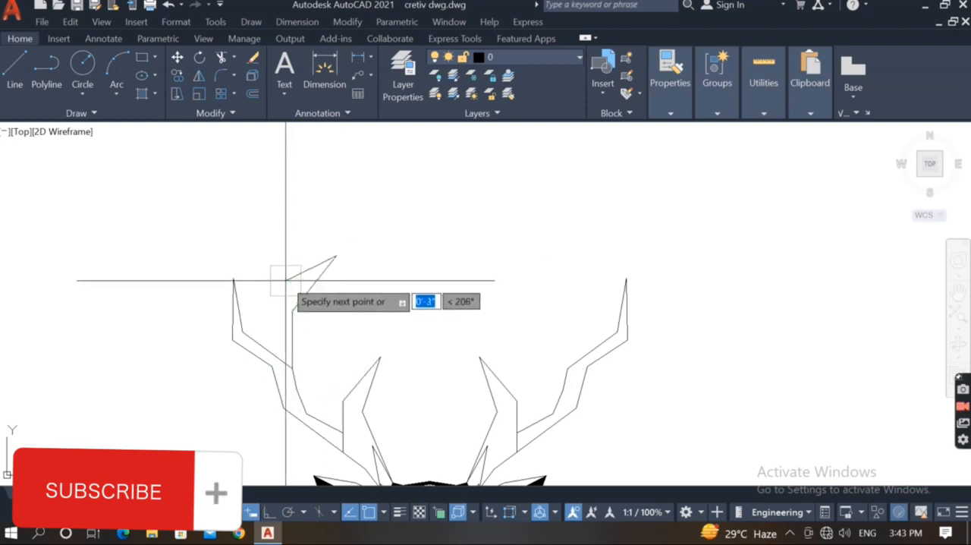
{"action": "scroll", "coordinate": [270, 297], "scroll_direction": "up", "scroll_amount": 2}
{"action": "left_click", "coordinate": [279, 301]}
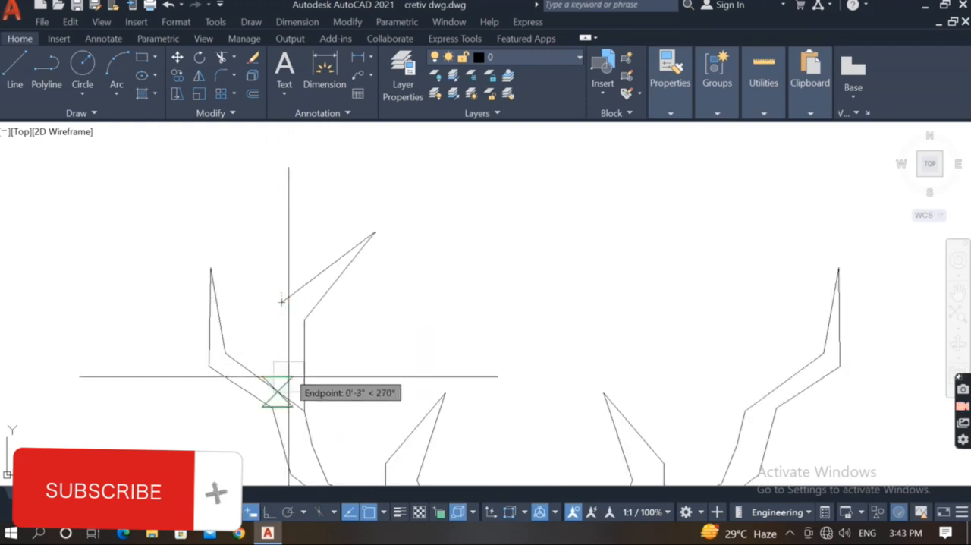
{"action": "key", "text": "Escape"}
{"action": "scroll", "coordinate": [321, 364], "scroll_direction": "down", "scroll_amount": 2}
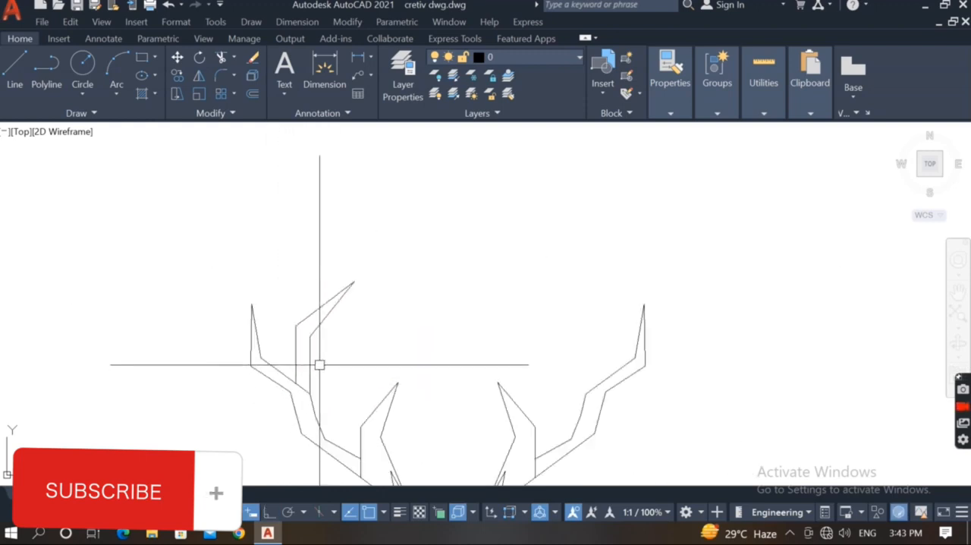
{"action": "left_click", "coordinate": [349, 322]}
{"action": "key", "text": "Escape"}
Mirror the new left antler tine about the head's vertical centreline, keeping the original.
{"action": "left_click", "coordinate": [367, 237]}
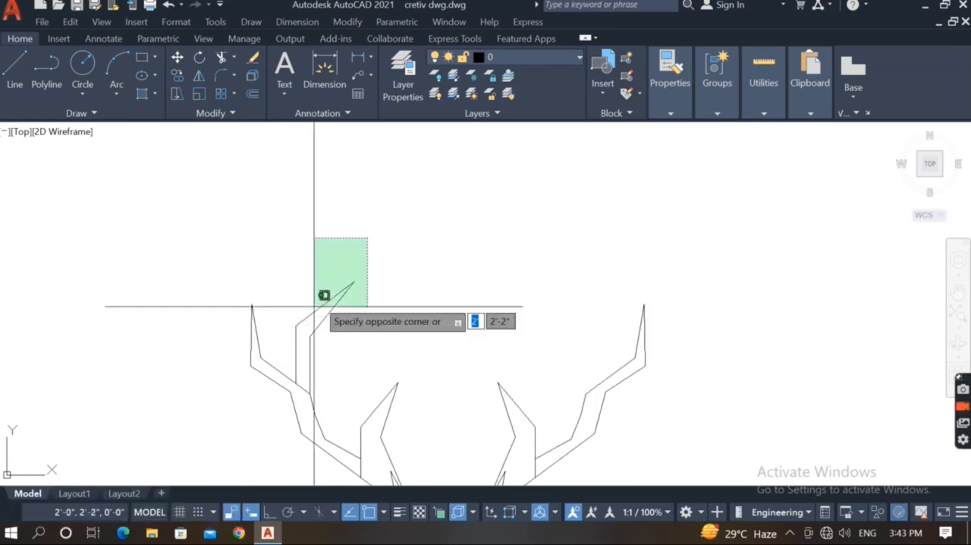
{"action": "left_click", "coordinate": [297, 335]}
{"action": "scroll", "coordinate": [320, 264], "scroll_direction": "down", "scroll_amount": 2}
{"action": "type", "text": "mi"}
{"action": "key", "text": "Return"}
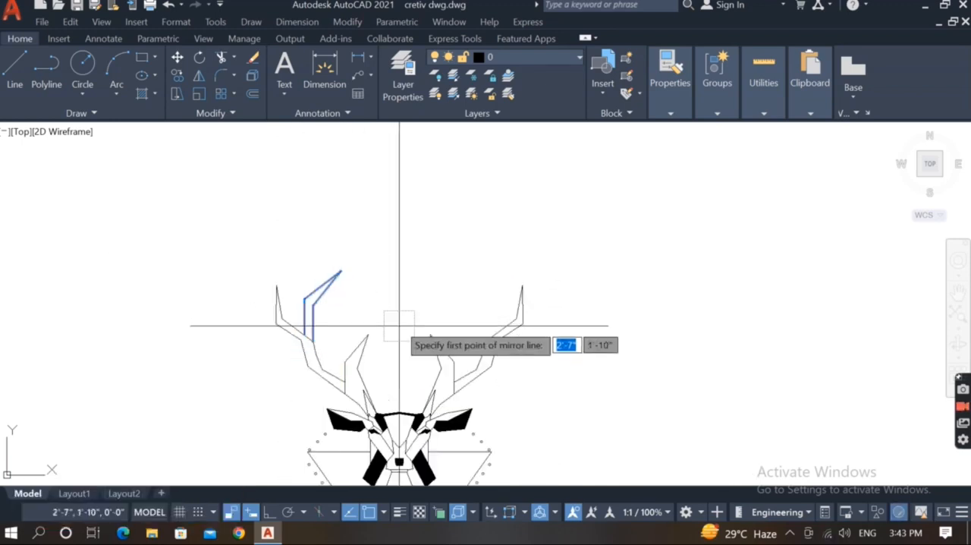
{"action": "left_click", "coordinate": [399, 405]}
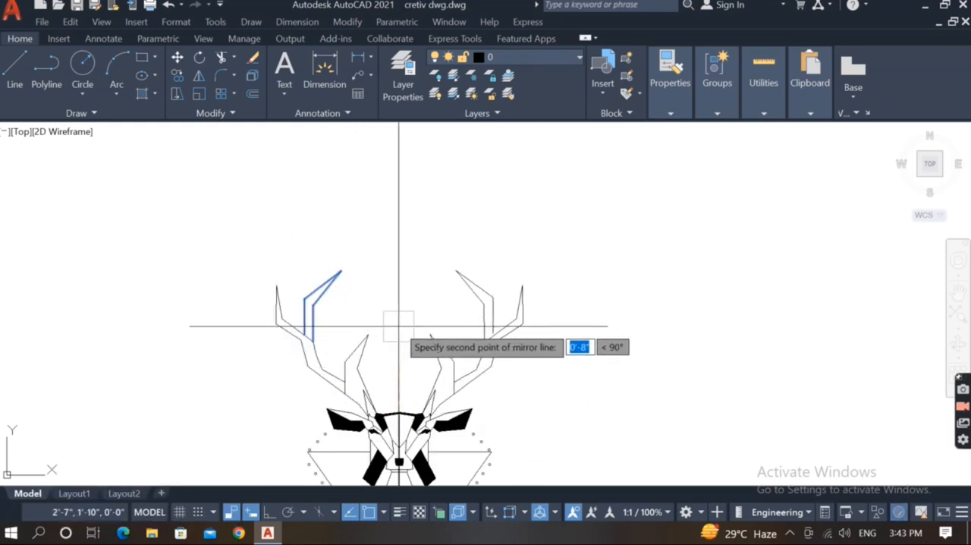
{"action": "key", "text": "Return"}
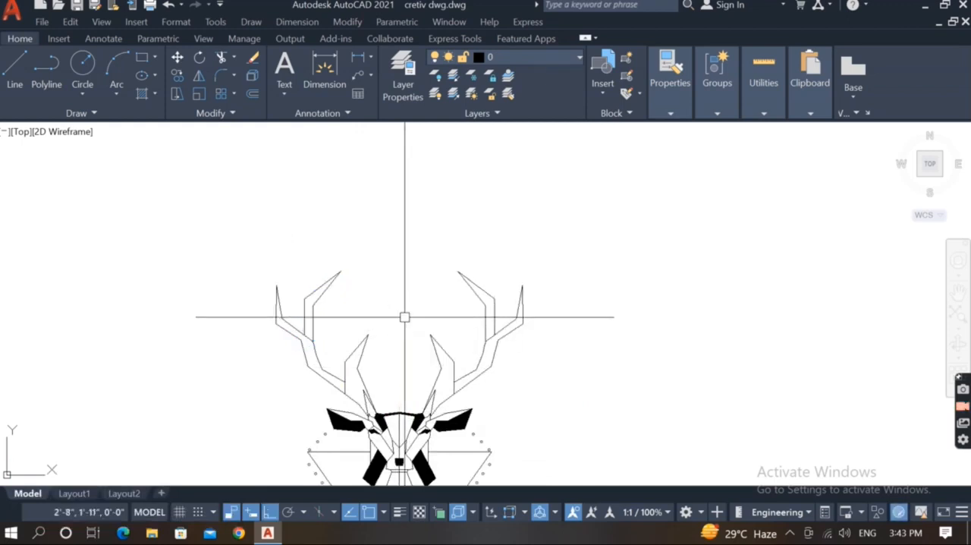
Fill the two new upper tines and both inner antler branches with a SOLID hatch.
{"action": "type", "text": "j"}
{"action": "key", "text": "Return"}
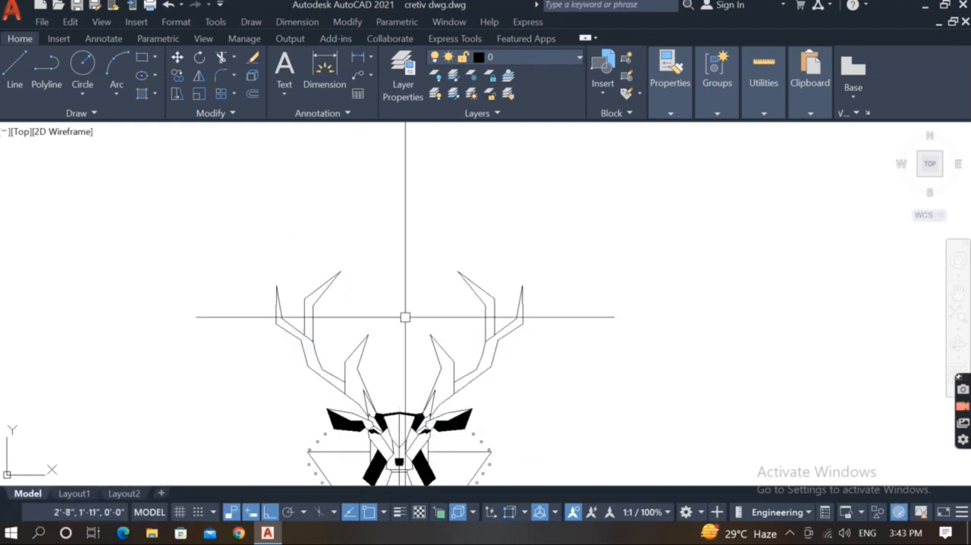
{"action": "type", "text": "h"}
{"action": "key", "text": "Return"}
{"action": "left_click", "coordinate": [313, 307]}
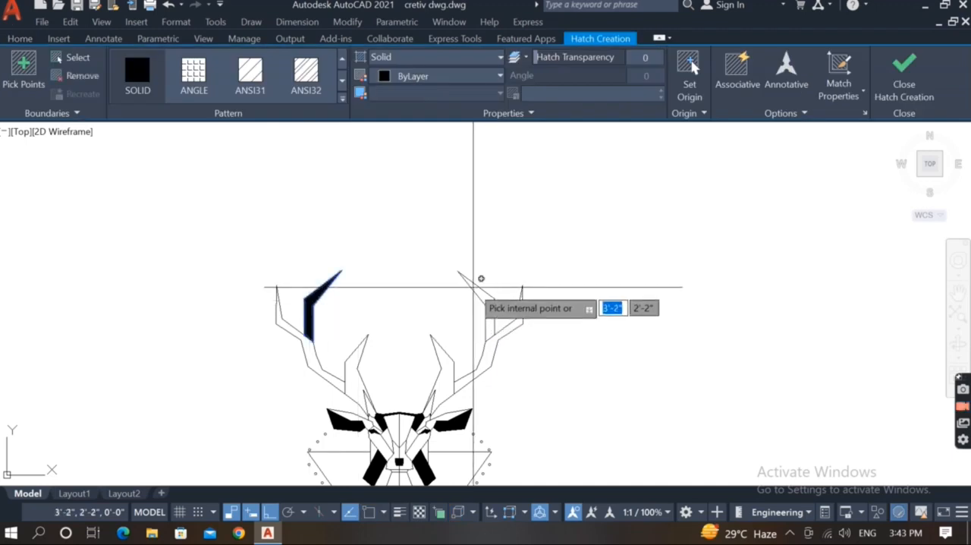
{"action": "left_click", "coordinate": [474, 287]}
{"action": "left_click", "coordinate": [441, 376]}
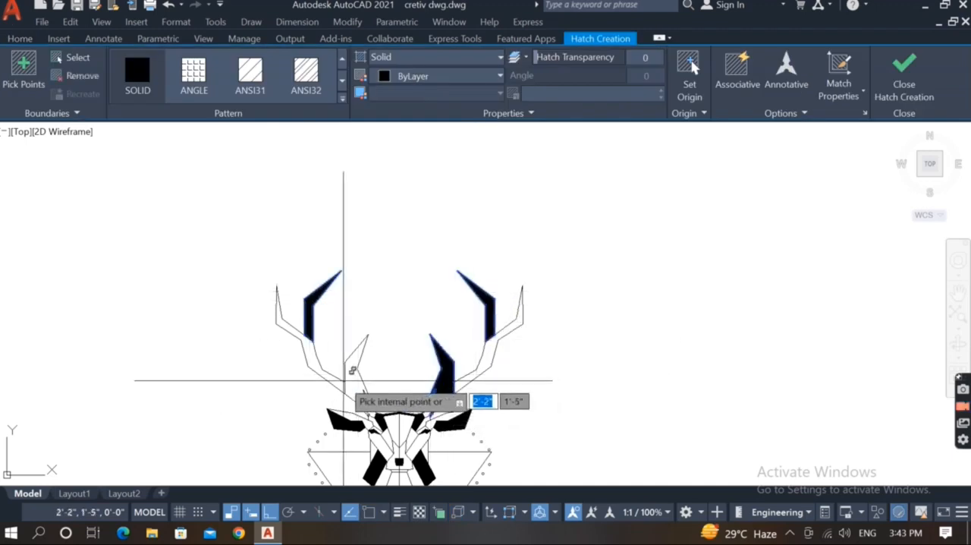
{"action": "left_click", "coordinate": [352, 370]}
{"action": "key", "text": "Return"}
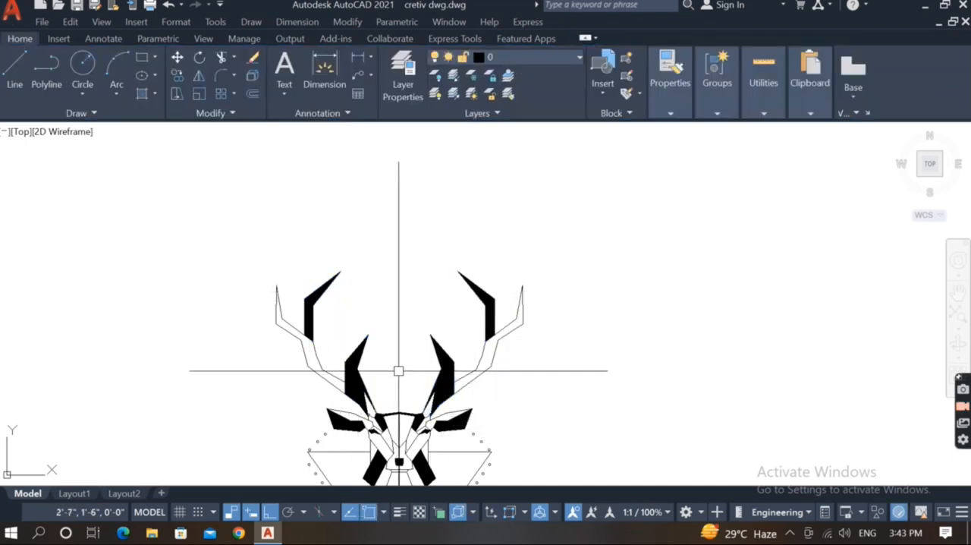
Examine the whole deer drawing and its filled antlers.
{"action": "scroll", "coordinate": [399, 373], "scroll_direction": "down", "scroll_amount": 2}
{"action": "middle_click_drag", "start_coordinate": [399, 373], "coordinate": [410, 340]}
{"action": "scroll", "coordinate": [446, 330], "scroll_direction": "up", "scroll_amount": 2}
{"action": "middle_click_drag", "start_coordinate": [452, 307], "coordinate": [474, 298]}
{"action": "scroll", "coordinate": [478, 295], "scroll_direction": "down", "scroll_amount": 2}
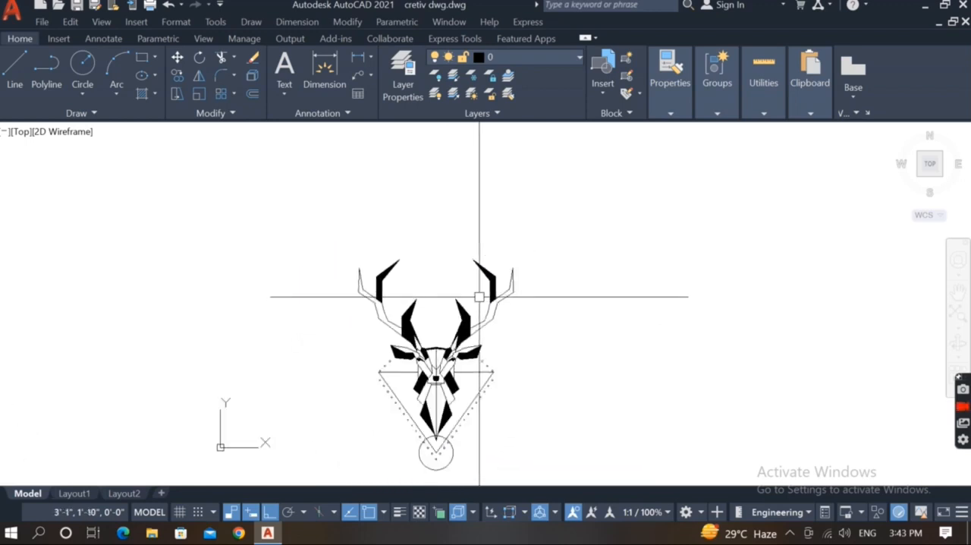
{"action": "scroll", "coordinate": [490, 291], "scroll_direction": "up", "scroll_amount": 2}
{"action": "mouse_move", "coordinate": [434, 349]}
{"action": "middle_mouse_down"}
{"action": "mouse_move", "coordinate": [490, 291]}
{"action": "mouse_move", "coordinate": [445, 335]}
{"action": "mouse_move", "coordinate": [478, 301]}
{"action": "mouse_move", "coordinate": [466, 331]}
{"action": "middle_mouse_up"}
{"action": "scroll", "coordinate": [490, 290], "scroll_direction": "down", "scroll_amount": 2}
{"action": "scroll", "coordinate": [453, 320], "scroll_direction": "up", "scroll_amount": 2}
{"action": "scroll", "coordinate": [477, 302], "scroll_direction": "up", "scroll_amount": 2}
{"action": "scroll", "coordinate": [466, 307], "scroll_direction": "down", "scroll_amount": 2}
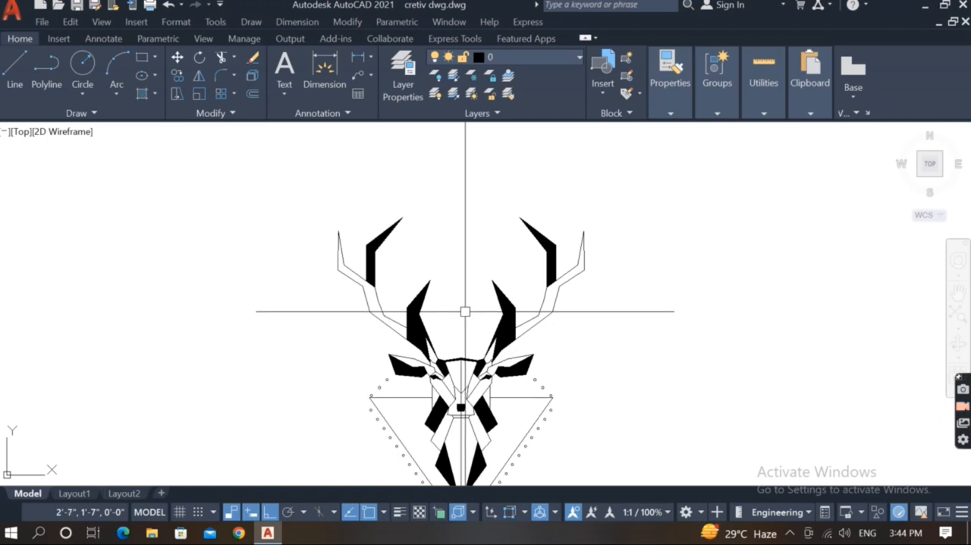
Draw a circle centred on the tip of the left ear, enclosing the ear's outer end.
{"action": "key", "text": "Return"}
{"action": "scroll", "coordinate": [377, 358], "scroll_direction": "up", "scroll_amount": 4}
{"action": "left_click", "coordinate": [411, 349]}
{"action": "left_click", "coordinate": [372, 350]}
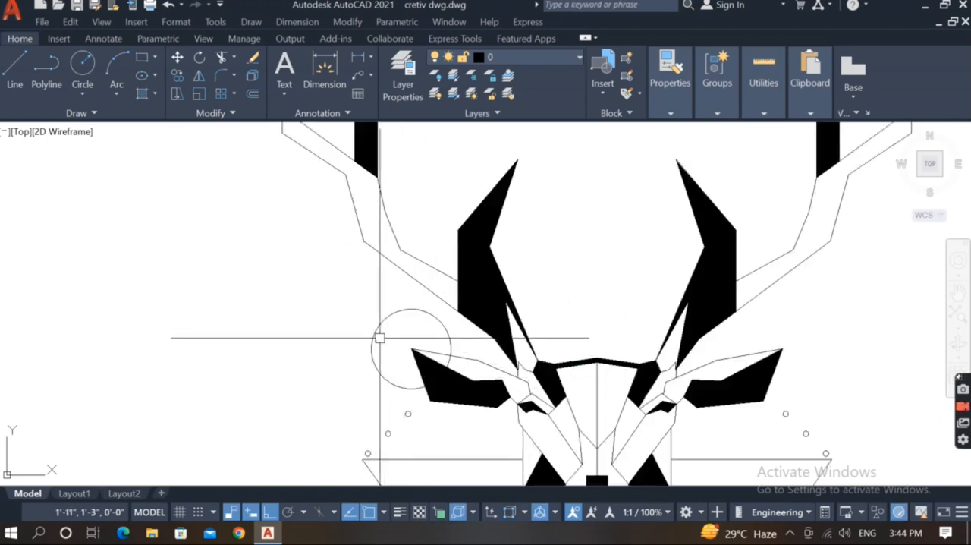
Try to load an ISO linetype and apply it to the circle around the left ear tip.
{"action": "left_click", "coordinate": [379, 336]}
{"action": "left_click", "coordinate": [669, 75]}
{"action": "left_click", "coordinate": [759, 148]}
{"action": "left_click", "coordinate": [759, 167]}
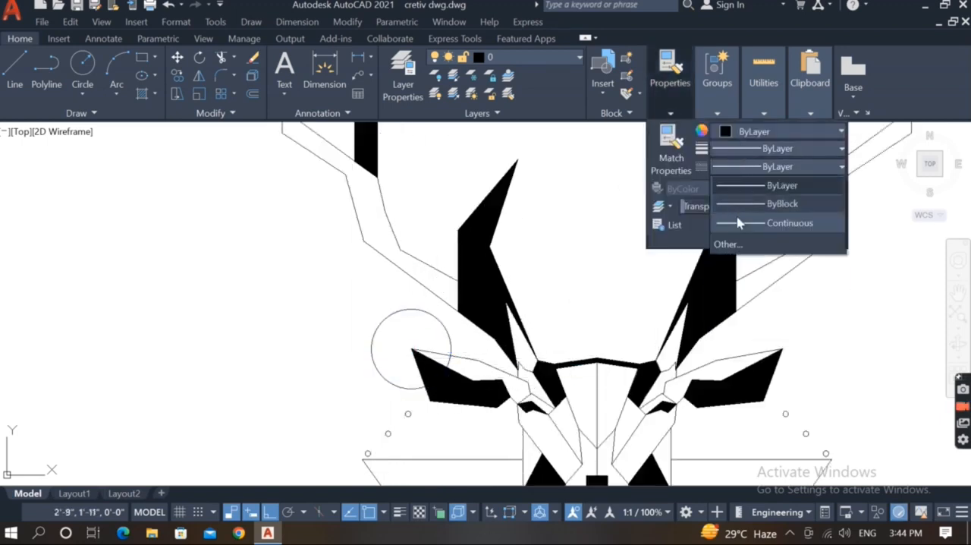
{"action": "left_click", "coordinate": [724, 237]}
{"action": "left_click", "coordinate": [882, 72]}
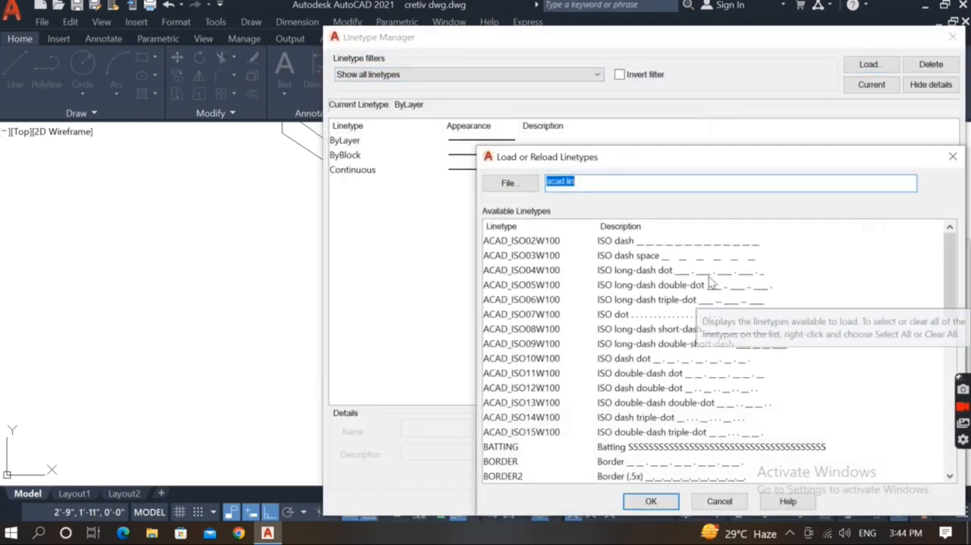
{"action": "double_click", "coordinate": [531, 321]}
{"action": "left_click", "coordinate": [811, 503]}
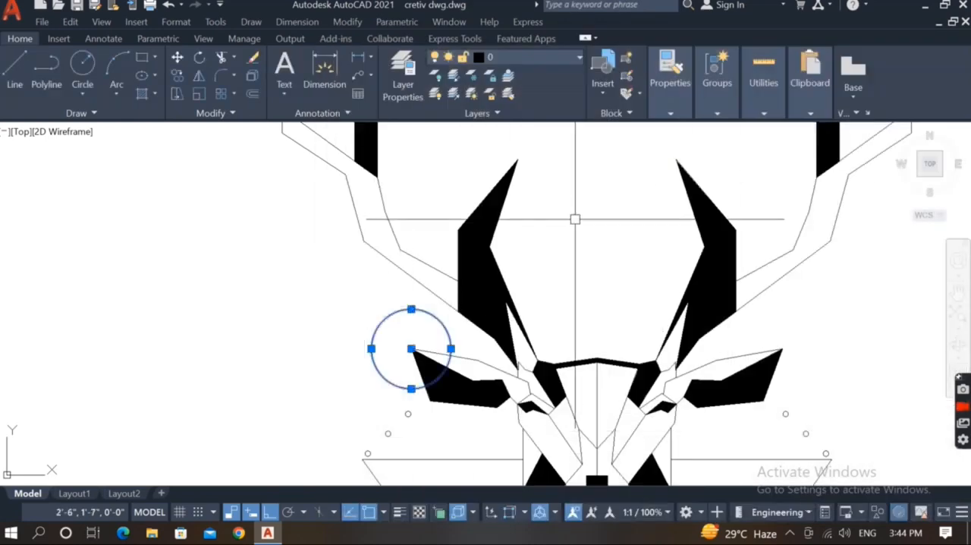
{"action": "left_click", "coordinate": [669, 75]}
{"action": "left_click", "coordinate": [754, 167]}
{"action": "left_click", "coordinate": [728, 263]}
{"action": "key", "text": "Escape"}
{"action": "key", "text": "Escape"}
Draw a small circle centred on the left side of the ear-tip circle.
{"action": "scroll", "coordinate": [408, 320], "scroll_direction": "up", "scroll_amount": 6}
{"action": "middle_click_drag", "start_coordinate": [407, 320], "coordinate": [292, 294]}
{"action": "scroll", "coordinate": [292, 295], "scroll_direction": "down", "scroll_amount": 8}
{"action": "scroll", "coordinate": [260, 315], "scroll_direction": "up", "scroll_amount": 2}
{"action": "left_click", "coordinate": [292, 292]}
{"action": "left_click", "coordinate": [256, 249]}
{"action": "key", "text": "Escape"}
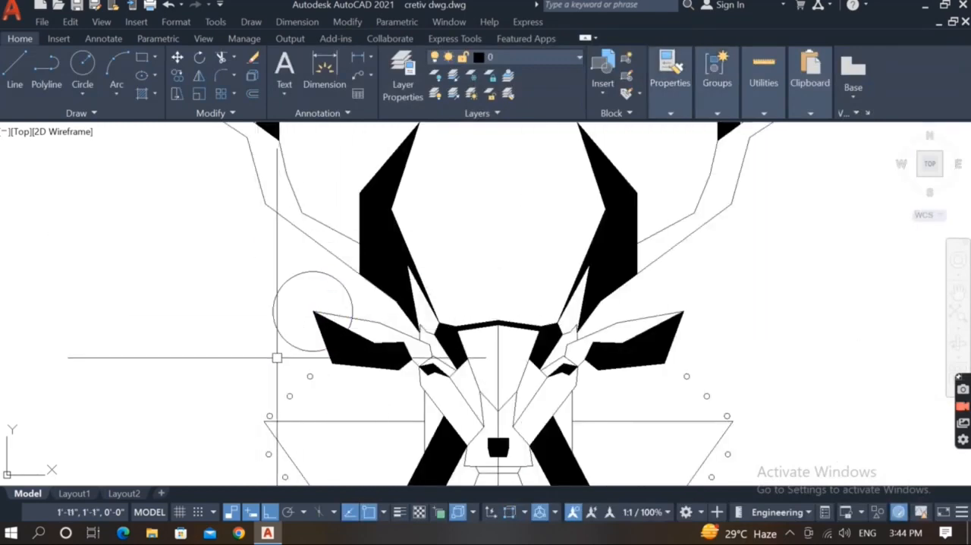
{"action": "type", "text": "c"}
{"action": "key", "text": "Return"}
{"action": "left_click", "coordinate": [273, 317]}
{"action": "scroll", "coordinate": [274, 319], "scroll_direction": "up", "scroll_amount": 7}
{"action": "left_click", "coordinate": [310, 322]}
{"action": "scroll", "coordinate": [193, 336], "scroll_direction": "down", "scroll_amount": 7}
Polar-array the small circle around the left ear tip with 20 items over 360 degrees.
{"action": "left_click", "coordinate": [207, 332]}
{"action": "type", "text": "ar"}
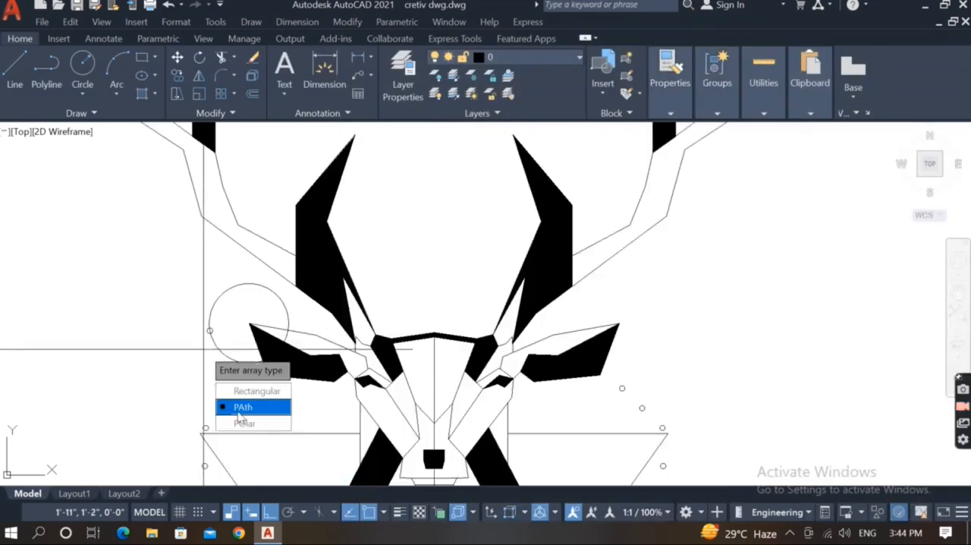
{"action": "left_click", "coordinate": [243, 423]}
{"action": "left_click", "coordinate": [249, 323]}
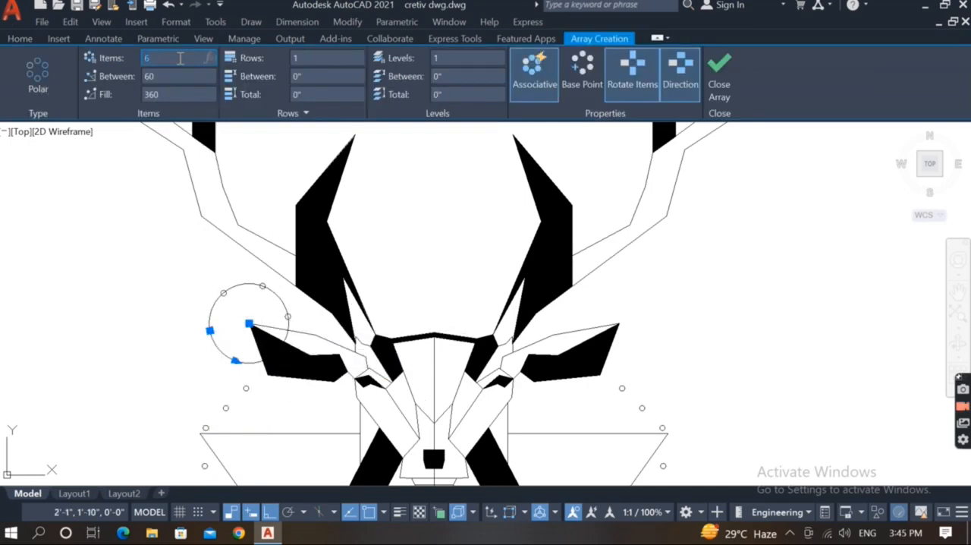
{"action": "type", "text": "20"}
{"action": "key", "text": "Return"}
Mirror the ring of small circles about the head's vertical centreline, keeping the original.
{"action": "key", "text": "Return"}
{"action": "scroll", "coordinate": [170, 326], "scroll_direction": "up", "scroll_amount": 7}
{"action": "left_click", "coordinate": [335, 329]}
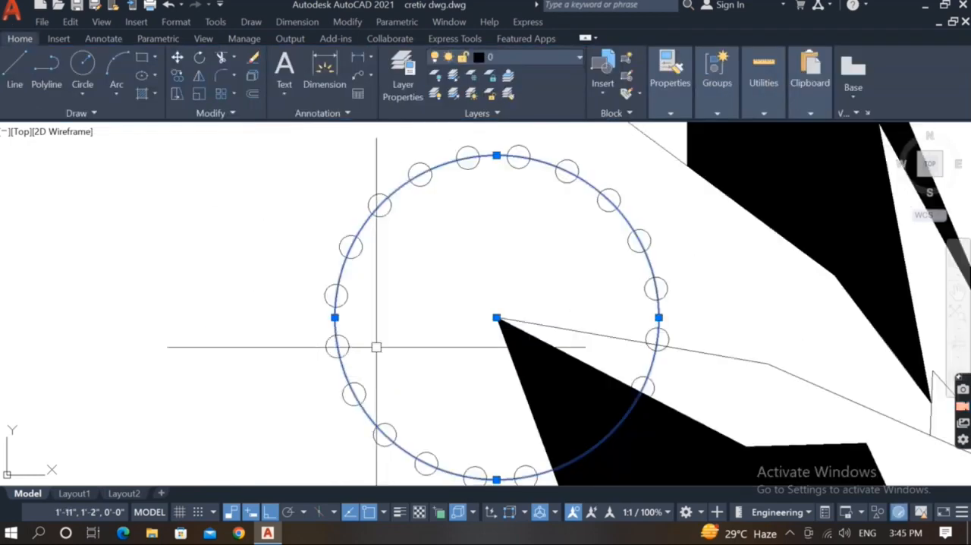
{"action": "left_click", "coordinate": [347, 346]}
{"action": "scroll", "coordinate": [300, 362], "scroll_direction": "down", "scroll_amount": 9}
{"action": "type", "text": "mi"}
{"action": "scroll", "coordinate": [485, 389], "scroll_direction": "up", "scroll_amount": 4}
{"action": "left_click", "coordinate": [412, 320]}
{"action": "left_click", "coordinate": [414, 260]}
{"action": "key", "text": "Return"}
Delete the large guide circle running through the ring of small circles.
{"action": "scroll", "coordinate": [673, 276], "scroll_direction": "up", "scroll_amount": 8}
{"action": "left_click", "coordinate": [536, 208]}
{"action": "left_click", "coordinate": [206, 281]}
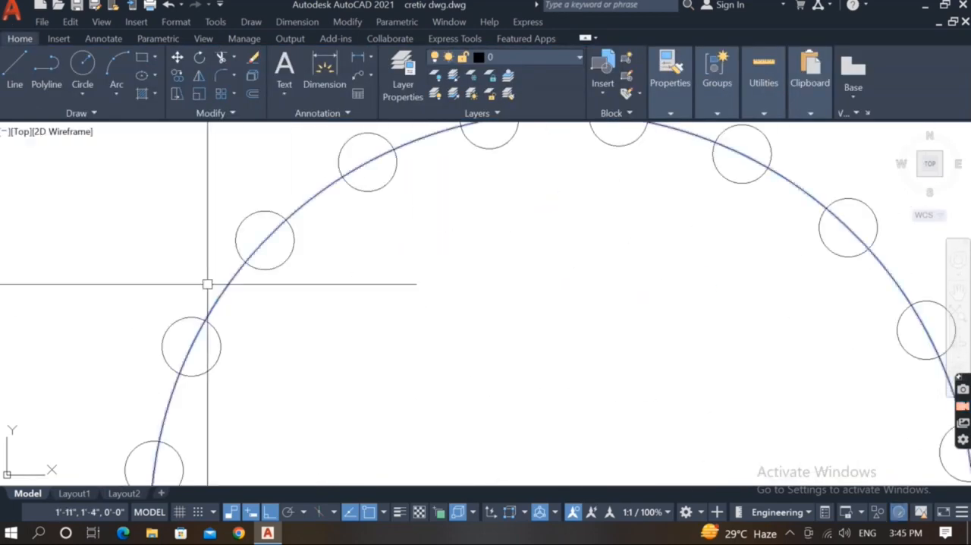
{"action": "key", "text": "Delete"}
Draw a vertical construction line on the head's axis between the antlers and a horizontal line centred across it.
{"action": "scroll", "coordinate": [399, 294], "scroll_direction": "down", "scroll_amount": 13}
{"action": "middle_click_drag", "start_coordinate": [441, 312], "coordinate": [379, 341]}
{"action": "middle_click_drag", "start_coordinate": [423, 241], "coordinate": [442, 316]}
{"action": "scroll", "coordinate": [439, 315], "scroll_direction": "up", "scroll_amount": 3}
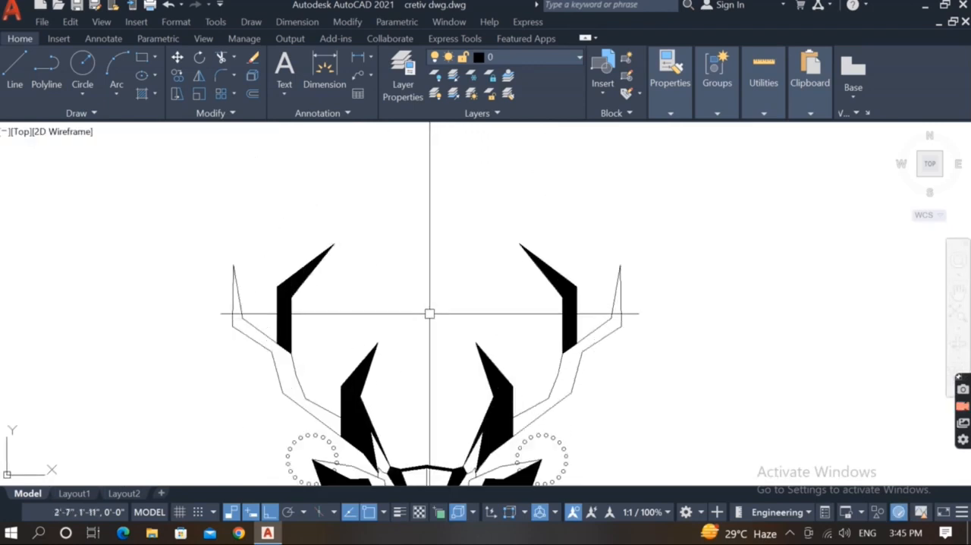
{"action": "type", "text": "l"}
{"action": "key", "text": "Return"}
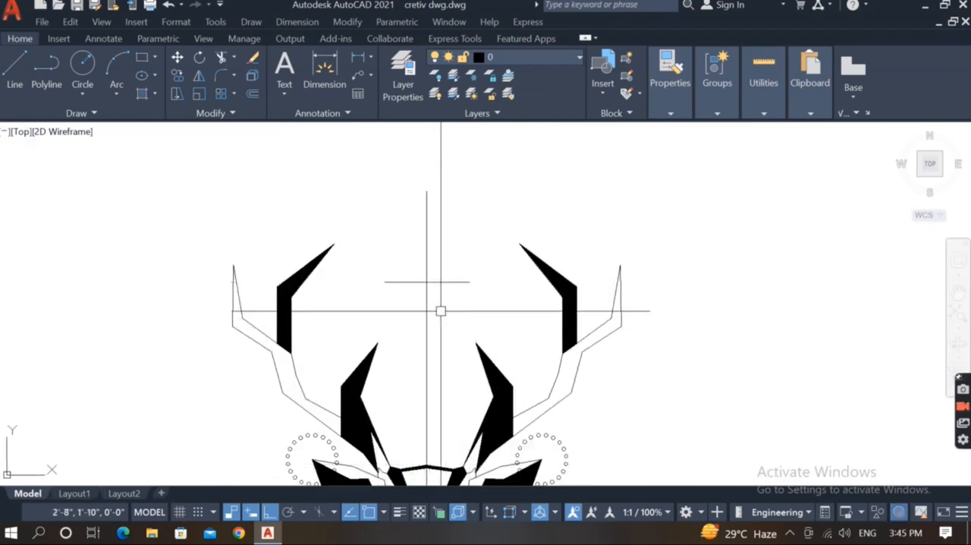
Complete a downward-pointing triangle from the horizontal line and delete the vertical construction line.
{"action": "type", "text": "l"}
{"action": "left_click", "coordinate": [470, 283]}
{"action": "left_click", "coordinate": [427, 351]}
{"action": "left_click", "coordinate": [384, 282]}
{"action": "key", "text": "Return"}
{"action": "left_click", "coordinate": [426, 368]}
{"action": "key", "text": "Delete"}
{"action": "left_click", "coordinate": [441, 373]}
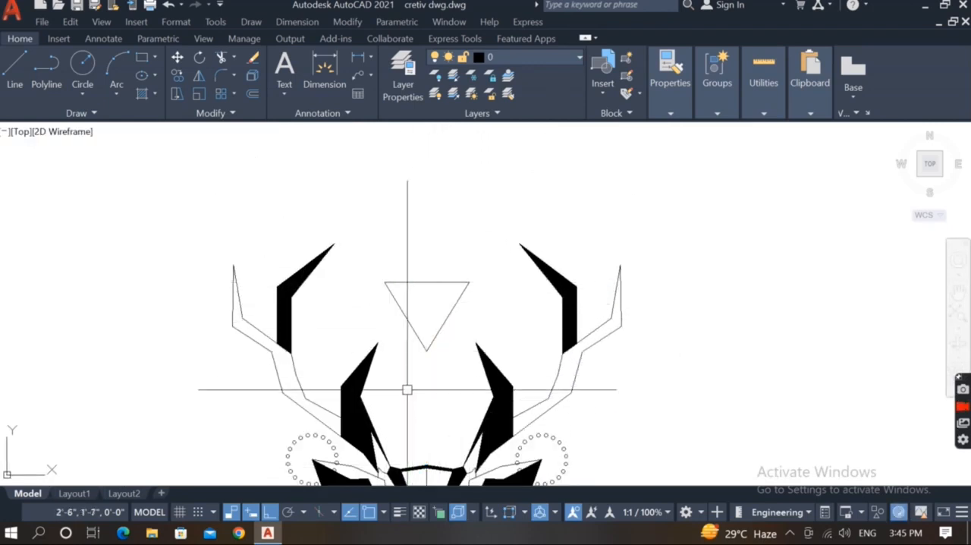
{"action": "left_click", "coordinate": [449, 372]}
Draw a smaller downward-pointing triangle overlapping the first one's upper edge and trim that edge inside it.
{"action": "left_click", "coordinate": [395, 258]}
{"action": "scroll", "coordinate": [402, 307], "scroll_direction": "up", "scroll_amount": 2}
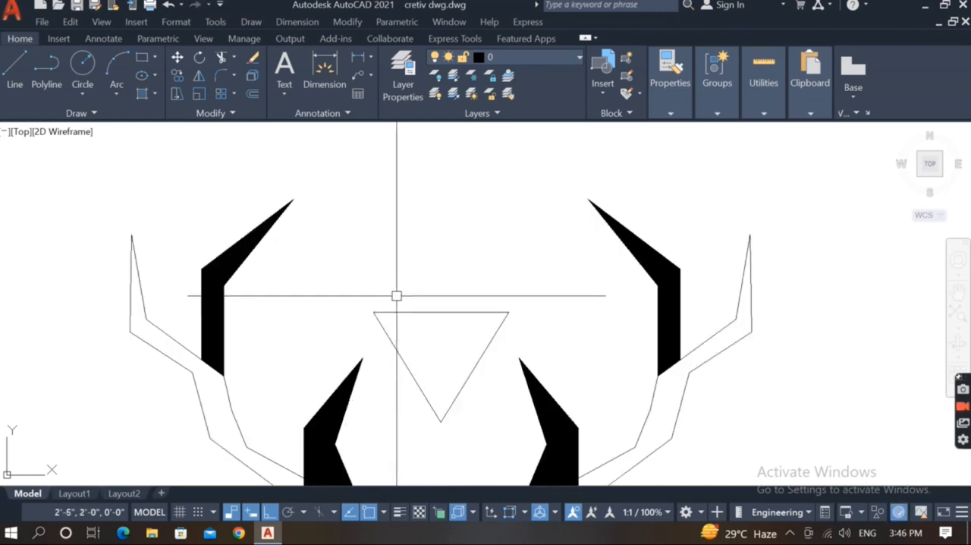
{"action": "type", "text": "l"}
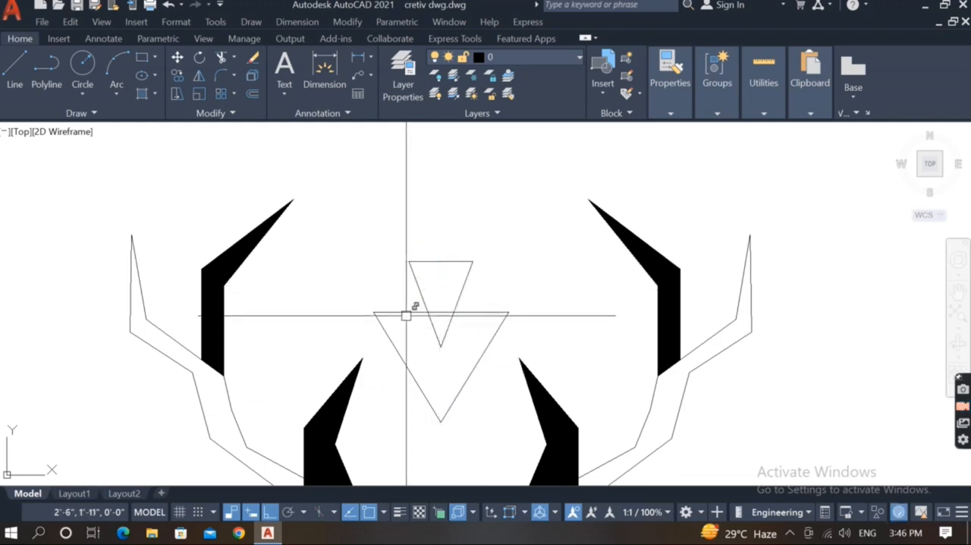
{"action": "key", "text": "Escape"}
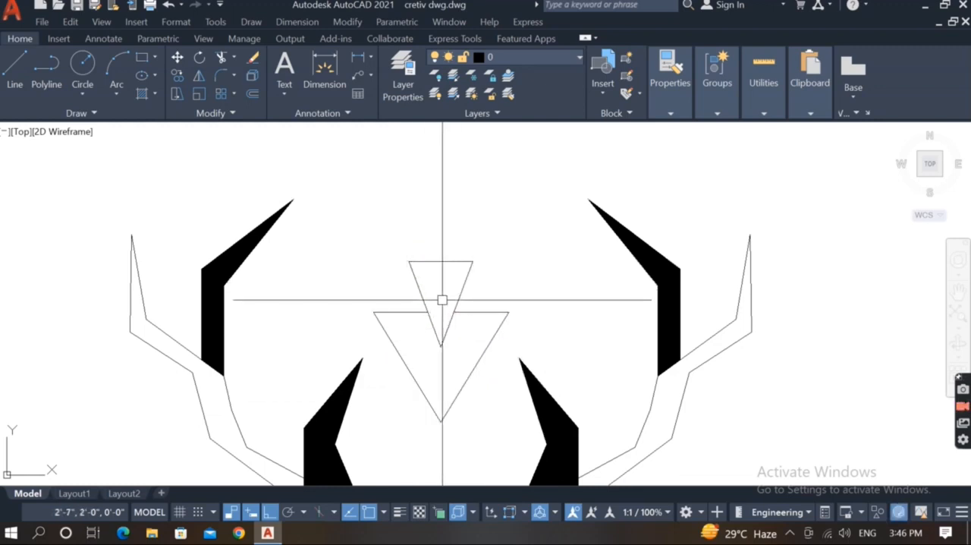
Draw a circle centred above the smaller triangle and a smaller circle directly above it.
{"action": "type", "text": "c"}
{"action": "left_click", "coordinate": [441, 238]}
{"action": "left_click", "coordinate": [453, 227]}
{"action": "left_click", "coordinate": [441, 201]}
{"action": "left_click", "coordinate": [441, 207]}
Fill both circles above the triangles with a SOLID hatch.
{"action": "type", "text": "h"}
{"action": "left_click", "coordinate": [440, 238]}
{"action": "left_click", "coordinate": [441, 201]}
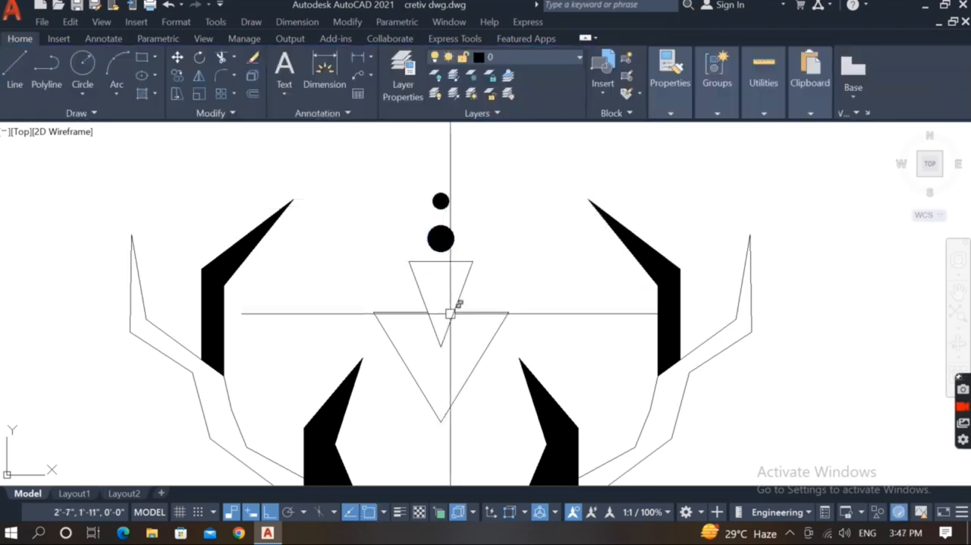
Extend both cut segments of the lower triangle's upper edge to the sides of the smaller triangle.
{"action": "scroll", "coordinate": [458, 340], "scroll_direction": "up", "scroll_amount": 2}
{"action": "left_click", "coordinate": [458, 339]}
{"action": "left_click", "coordinate": [409, 353]}
{"action": "left_click", "coordinate": [430, 350]}
{"action": "scroll", "coordinate": [431, 312], "scroll_direction": "up", "scroll_amount": 4}
{"action": "left_click", "coordinate": [429, 310]}
{"action": "type", "text": "ex"}
{"action": "left_click", "coordinate": [488, 272]}
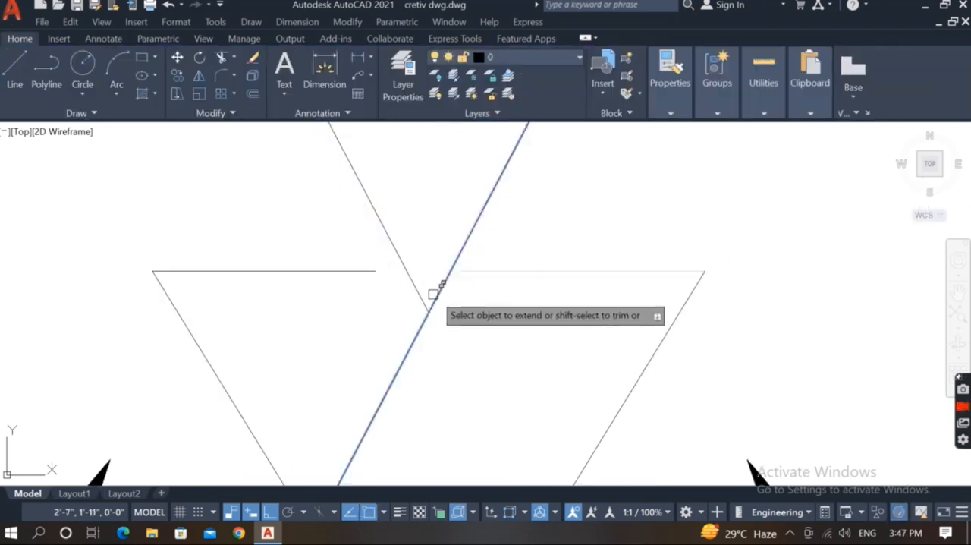
{"action": "left_click", "coordinate": [369, 272]}
{"action": "key", "text": "Escape"}
{"action": "scroll", "coordinate": [410, 375], "scroll_direction": "down", "scroll_amount": 6}
{"action": "scroll", "coordinate": [417, 276], "scroll_direction": "up", "scroll_amount": 2}
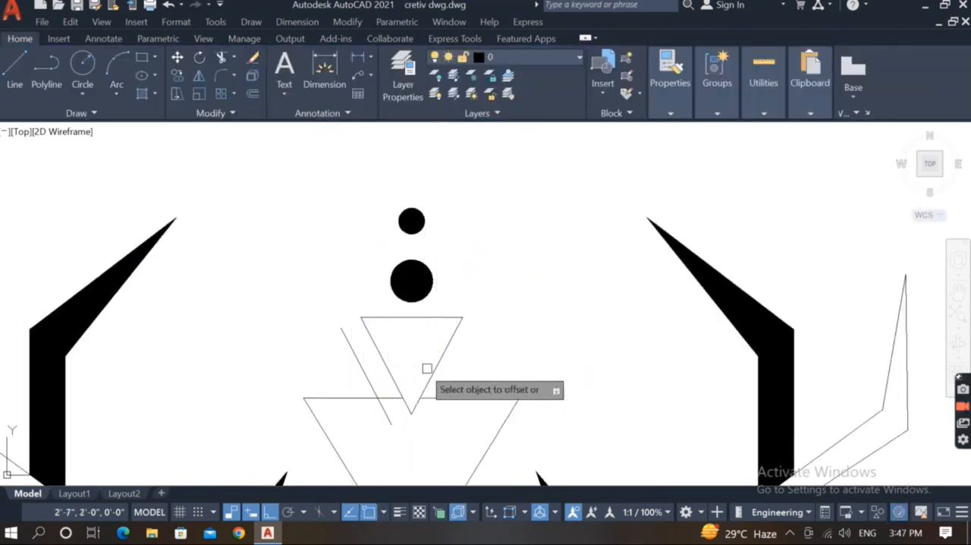
Offset the smaller triangle's sides outward and join the offset lines into a surrounding triangle.
{"action": "left_click", "coordinate": [368, 294]}
{"action": "left_click", "coordinate": [364, 369]}
{"action": "key", "text": "space"}
{"action": "left_click", "coordinate": [369, 379]}
{"action": "left_click", "coordinate": [453, 385]}
{"action": "key", "text": "space"}
{"action": "left_click", "coordinate": [448, 295]}
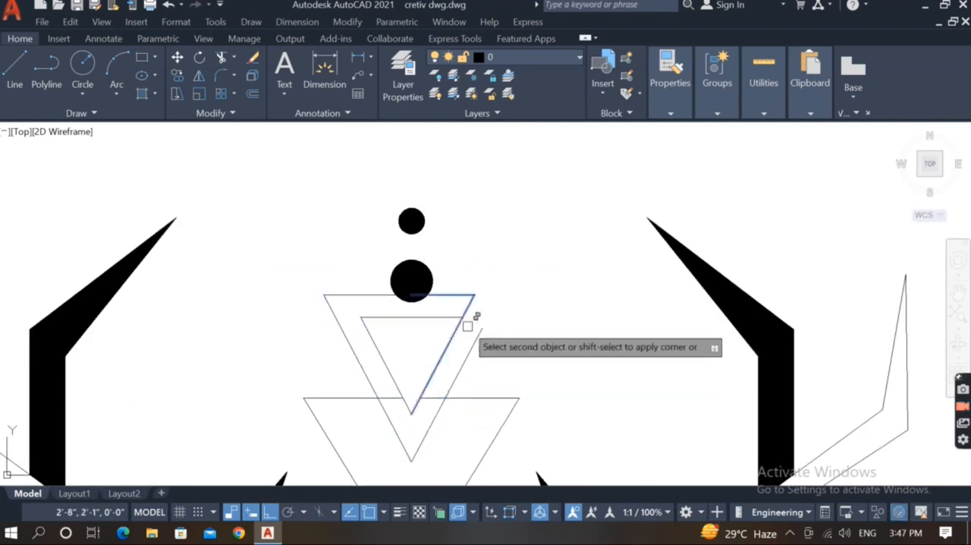
Move the two filled circles straight up, clear of the surrounding triangle.
{"action": "left_click", "coordinate": [473, 187]}
{"action": "left_click", "coordinate": [379, 265]}
{"action": "type", "text": "m"}
{"action": "left_click", "coordinate": [493, 245]}
{"action": "left_click", "coordinate": [493, 221]}
Fill the innermost triangle with a SOLID hatch.
{"action": "scroll", "coordinate": [435, 277], "scroll_direction": "down", "scroll_amount": 2}
{"action": "scroll", "coordinate": [424, 350], "scroll_direction": "up", "scroll_amount": 6}
{"action": "type", "text": "h"}
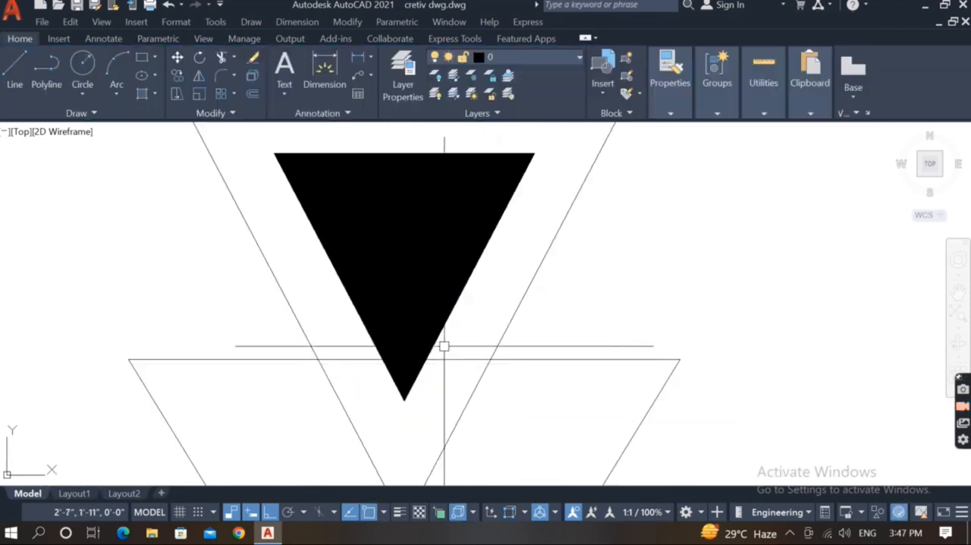
Draw a circle centred on the lower triangle's upper-left corner and a small circle on its left side.
{"action": "scroll", "coordinate": [482, 357], "scroll_direction": "down", "scroll_amount": 6}
{"action": "type", "text": "c"}
{"action": "left_click", "coordinate": [402, 341]}
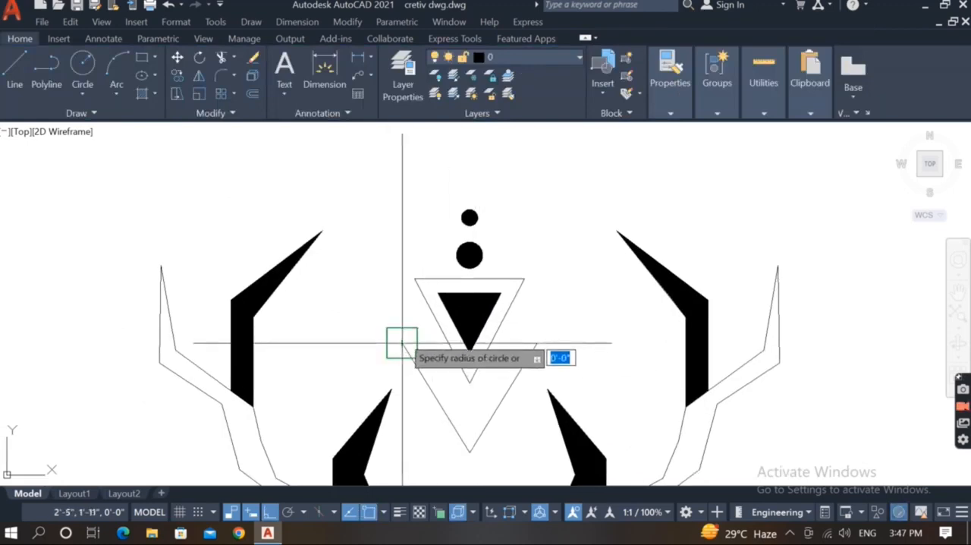
{"action": "scroll", "coordinate": [392, 332], "scroll_direction": "up", "scroll_amount": 2}
{"action": "left_click", "coordinate": [387, 331]}
{"action": "key", "text": "space"}
{"action": "left_click", "coordinate": [406, 345]}
{"action": "scroll", "coordinate": [376, 341], "scroll_direction": "up", "scroll_amount": 4}
{"action": "scroll", "coordinate": [368, 365], "scroll_direction": "up", "scroll_amount": 4}
{"action": "left_click", "coordinate": [384, 367]}
Polar-array the small circle around the triangle corner with 12 items over 360 degrees and delete the guide circle.
{"action": "left_click", "coordinate": [386, 362]}
{"action": "type", "text": "ar"}
{"action": "scroll", "coordinate": [367, 317], "scroll_direction": "down", "scroll_amount": 6}
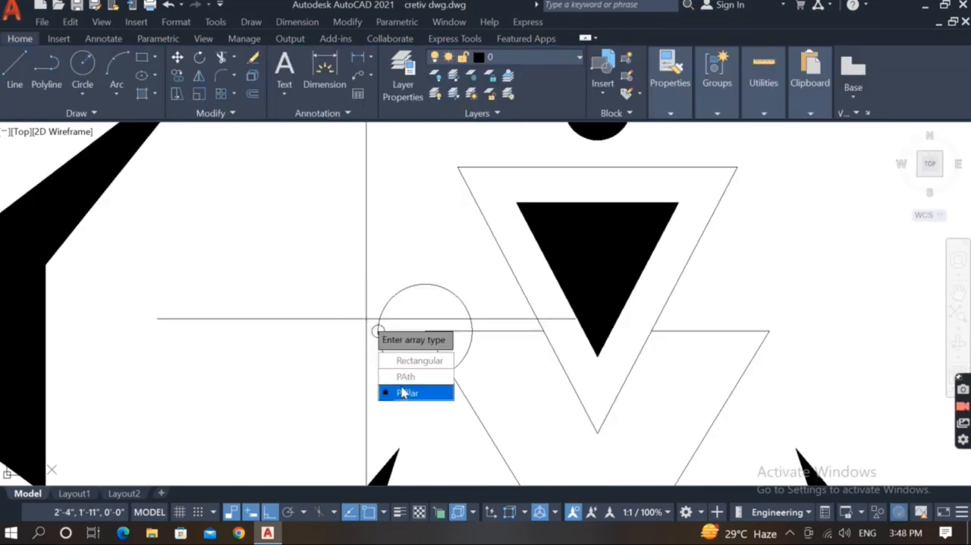
{"action": "left_click", "coordinate": [401, 392]}
{"action": "left_click", "coordinate": [425, 330]}
{"action": "key", "text": "Return"}
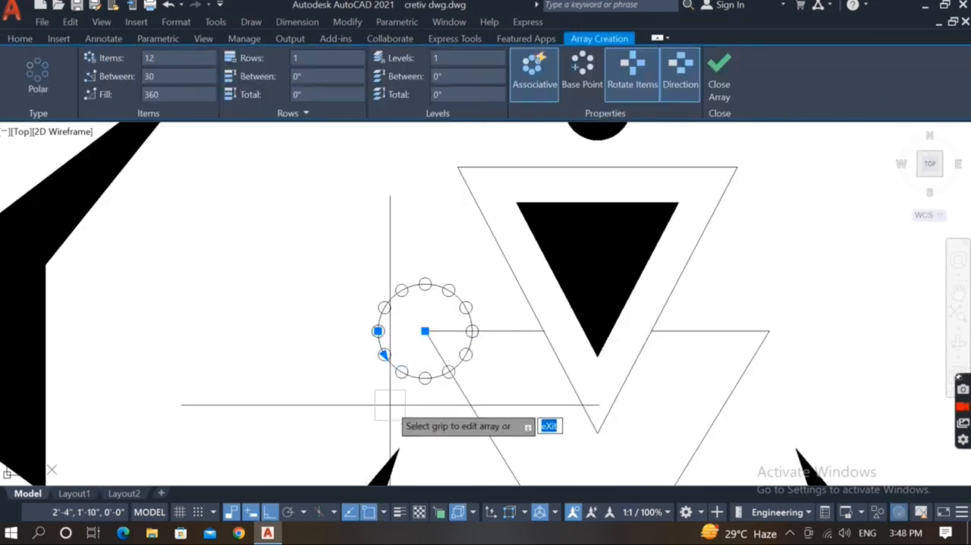
{"action": "key", "text": "space"}
{"action": "left_click", "coordinate": [400, 379]}
{"action": "key", "text": "Delete"}
Mirror the 12-circle ring about the vertical centreline onto the triangle's upper-right corner, keeping the original.
{"action": "left_click", "coordinate": [349, 358]}
{"action": "type", "text": "mi"}
{"action": "left_click", "coordinate": [563, 360]}
{"action": "left_click", "coordinate": [563, 435]}
{"action": "scroll", "coordinate": [487, 362], "scroll_direction": "down", "scroll_amount": 4}
{"action": "scroll", "coordinate": [514, 401], "scroll_direction": "up", "scroll_amount": 4}
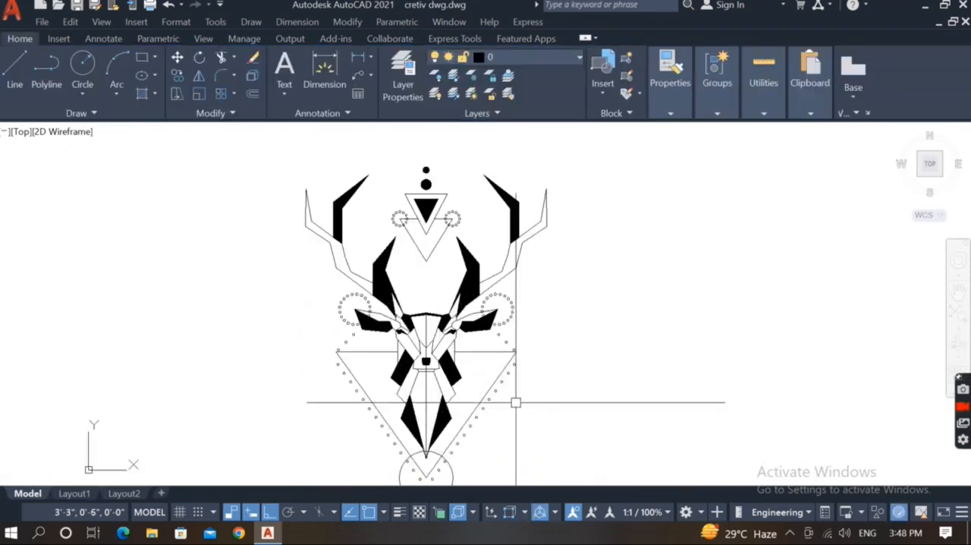
Try to offset the large circle at the big frame triangle's lower tip outward.
{"action": "scroll", "coordinate": [631, 431], "scroll_direction": "down", "scroll_amount": 3}
{"action": "scroll", "coordinate": [584, 443], "scroll_direction": "up", "scroll_amount": 3}
{"action": "type", "text": "o"}
{"action": "key", "text": "Escape"}
{"action": "scroll", "coordinate": [527, 453], "scroll_direction": "up", "scroll_amount": 2}
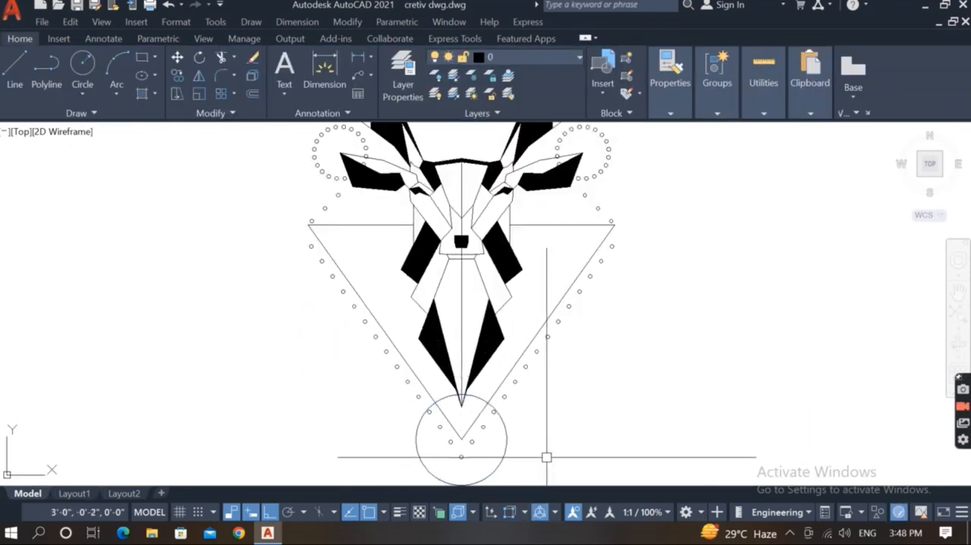
{"action": "type", "text": "o"}
{"action": "left_click", "coordinate": [505, 450]}
{"action": "left_click", "coordinate": [525, 449]}
{"action": "key", "text": "Escape"}
{"action": "scroll", "coordinate": [498, 443], "scroll_direction": "up", "scroll_amount": 2}
{"action": "left_click", "coordinate": [521, 445]}
{"action": "key", "text": "Delete"}
Offset the large circle at the frame triangle's lower tip outward by 0.15.
{"action": "scroll", "coordinate": [565, 445], "scroll_direction": "down", "scroll_amount": 2}
{"action": "type", "text": "o .15"}
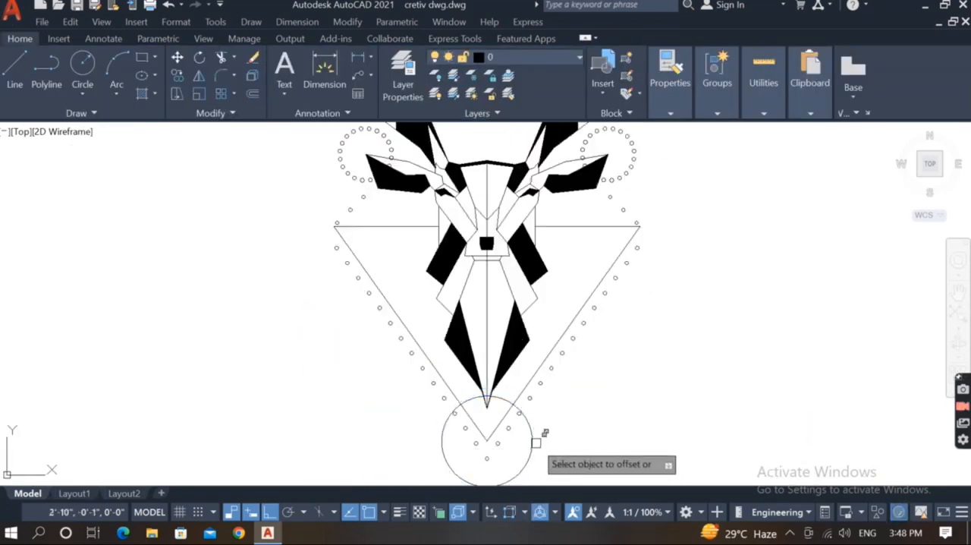
{"action": "left_click", "coordinate": [535, 442]}
{"action": "left_click", "coordinate": [550, 442]}
Fill the whole band between the two concentric circles at the lower tip with a SOLID hatch.
{"action": "scroll", "coordinate": [529, 436], "scroll_direction": "up", "scroll_amount": 2}
{"action": "type", "text": "h"}
{"action": "scroll", "coordinate": [525, 435], "scroll_direction": "up", "scroll_amount": 2}
{"action": "left_click", "coordinate": [548, 314]}
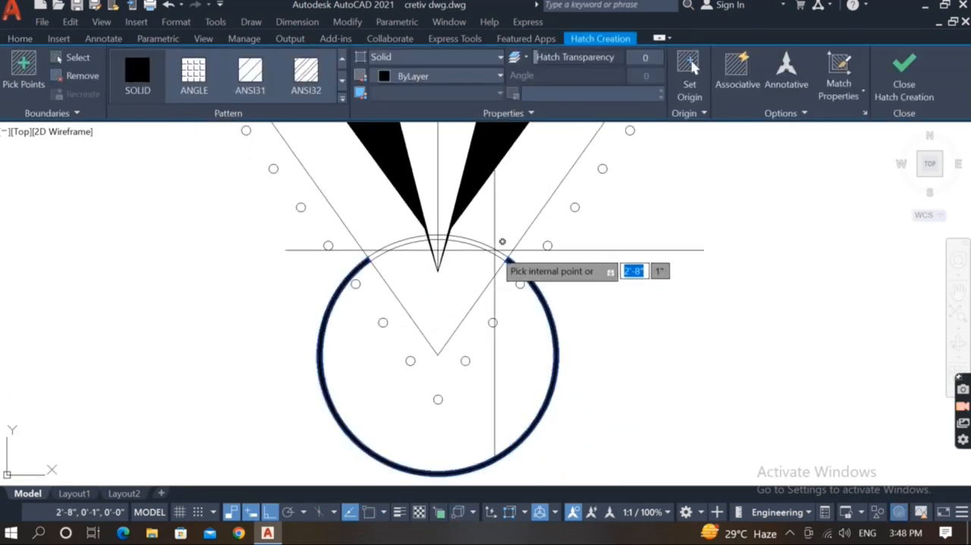
{"action": "left_click", "coordinate": [494, 247]}
{"action": "left_click", "coordinate": [404, 239]}
{"action": "scroll", "coordinate": [404, 231], "scroll_direction": "up", "scroll_amount": 4}
{"action": "left_click", "coordinate": [479, 255]}
{"action": "scroll", "coordinate": [502, 334], "scroll_direction": "down", "scroll_amount": 10}
{"action": "key", "text": "Escape"}
Examine the completed deer drawing from the lower circle up to the antlers and triangles.
{"action": "scroll", "coordinate": [550, 358], "scroll_direction": "up", "scroll_amount": 2}
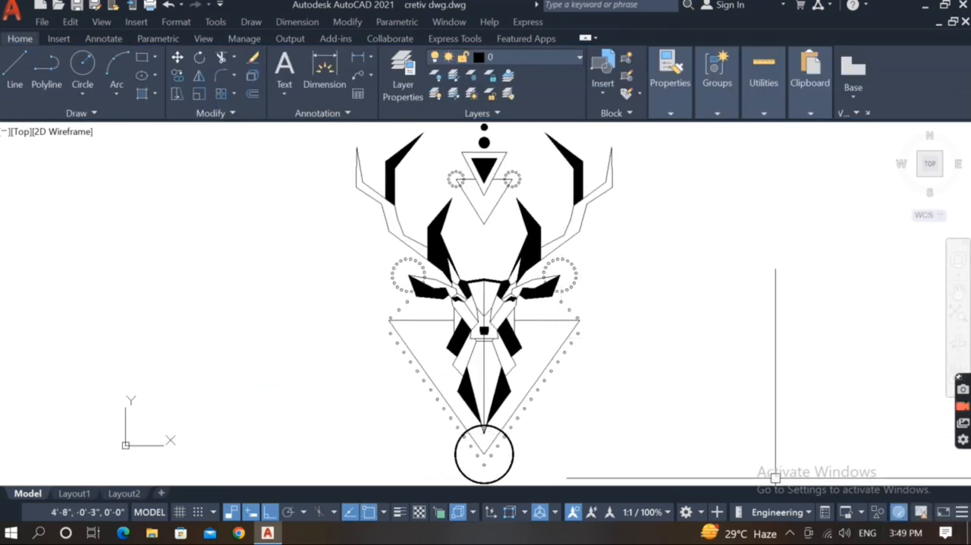
{"action": "scroll", "coordinate": [505, 376], "scroll_direction": "up", "scroll_amount": 3}
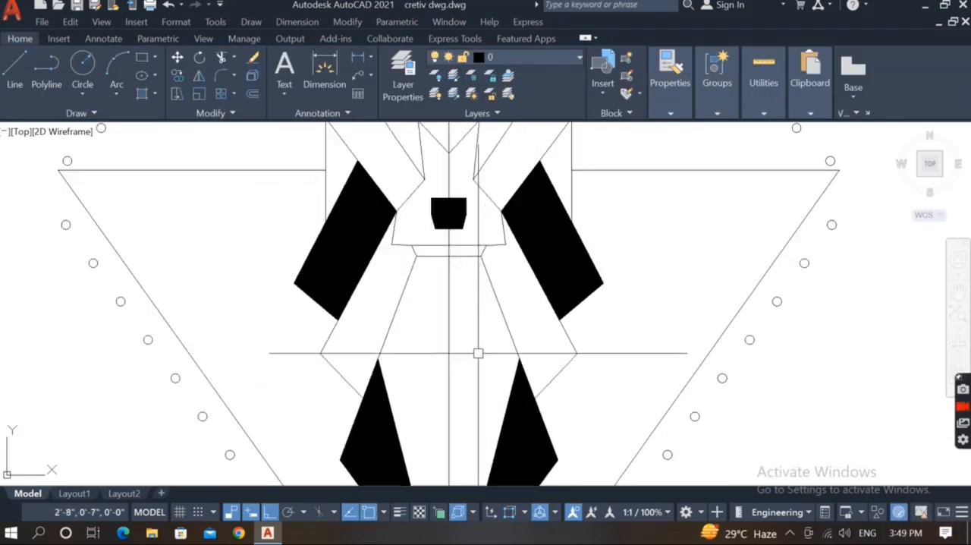
{"action": "middle_click_drag", "start_coordinate": [478, 329], "coordinate": [480, 483]}
{"action": "scroll", "coordinate": [470, 349], "scroll_direction": "down", "scroll_amount": 4}
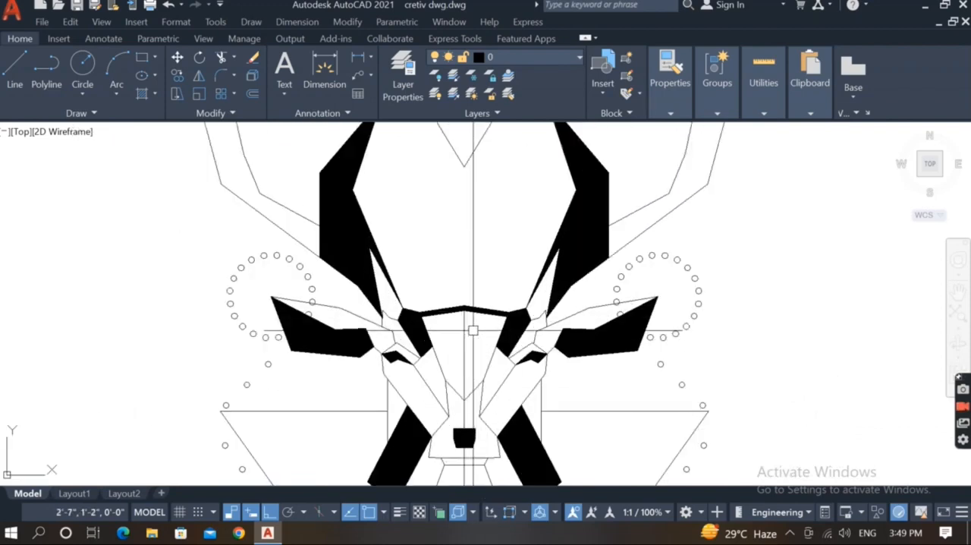
{"action": "scroll", "coordinate": [476, 364], "scroll_direction": "down", "scroll_amount": 2}
{"action": "scroll", "coordinate": [463, 310], "scroll_direction": "up", "scroll_amount": 6}
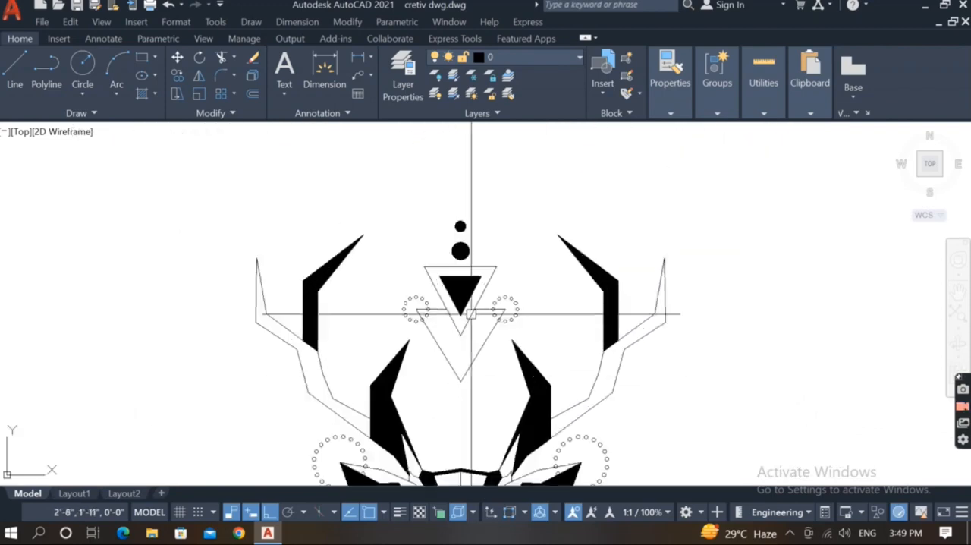
{"action": "scroll", "coordinate": [470, 310], "scroll_direction": "down", "scroll_amount": 6}
{"action": "scroll", "coordinate": [468, 304], "scroll_direction": "down", "scroll_amount": 2}
{"action": "scroll", "coordinate": [472, 436], "scroll_direction": "up", "scroll_amount": 6}
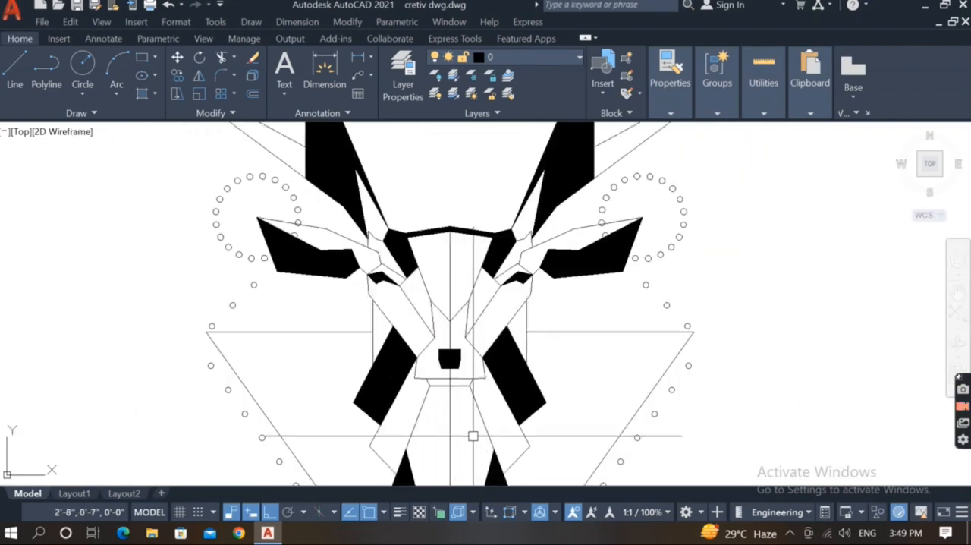
Inspect the deer's face, frame triangle and lower circle up close, and zoom to the extents of the whole drawing.
{"action": "middle_click_drag", "start_coordinate": [473, 436], "coordinate": [465, 306]}
{"action": "scroll", "coordinate": [467, 356], "scroll_direction": "down", "scroll_amount": 3}
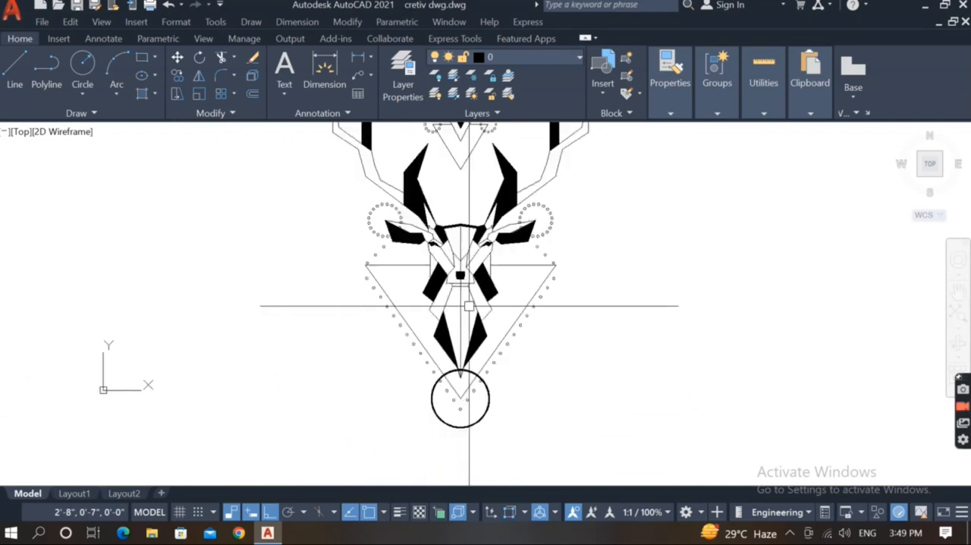
{"action": "scroll", "coordinate": [468, 393], "scroll_direction": "up", "scroll_amount": 4}
{"action": "scroll", "coordinate": [473, 416], "scroll_direction": "up", "scroll_amount": 2}
{"action": "middle_click_drag", "start_coordinate": [472, 425], "coordinate": [488, 396]}
{"action": "scroll", "coordinate": [494, 406], "scroll_direction": "down", "scroll_amount": 2}
{"action": "scroll", "coordinate": [487, 408], "scroll_direction": "down", "scroll_amount": 4}
{"action": "scroll", "coordinate": [526, 301], "scroll_direction": "up", "scroll_amount": 3}
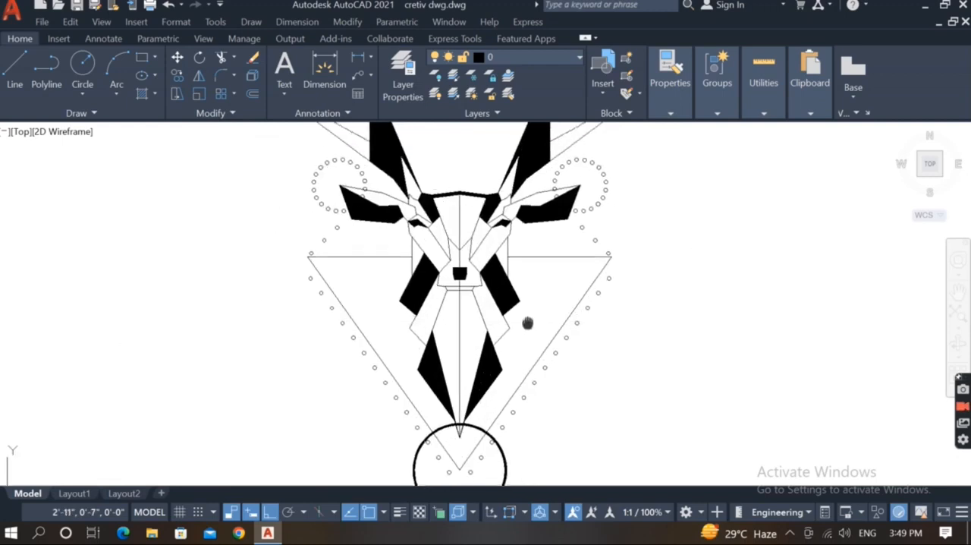
{"action": "scroll", "coordinate": [524, 349], "scroll_direction": "down", "scroll_amount": 2}
{"action": "scroll", "coordinate": [524, 350], "scroll_direction": "down", "scroll_amount": 2}
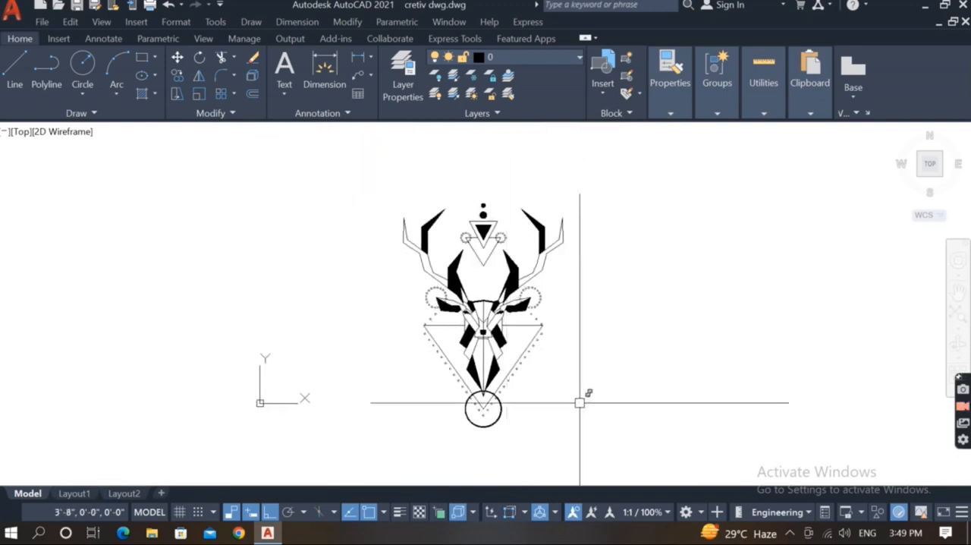
{"action": "type", "text": "e"}
{"action": "key", "text": "Return"}
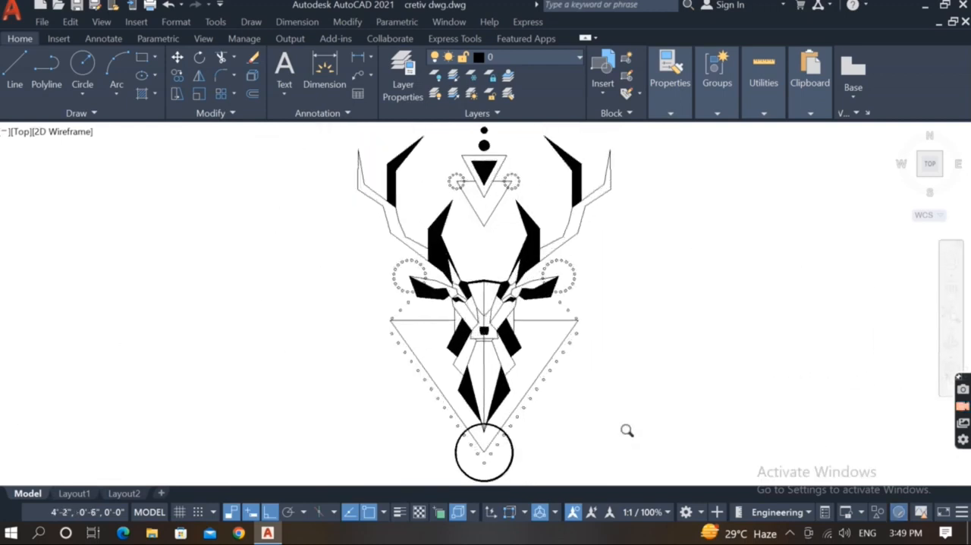